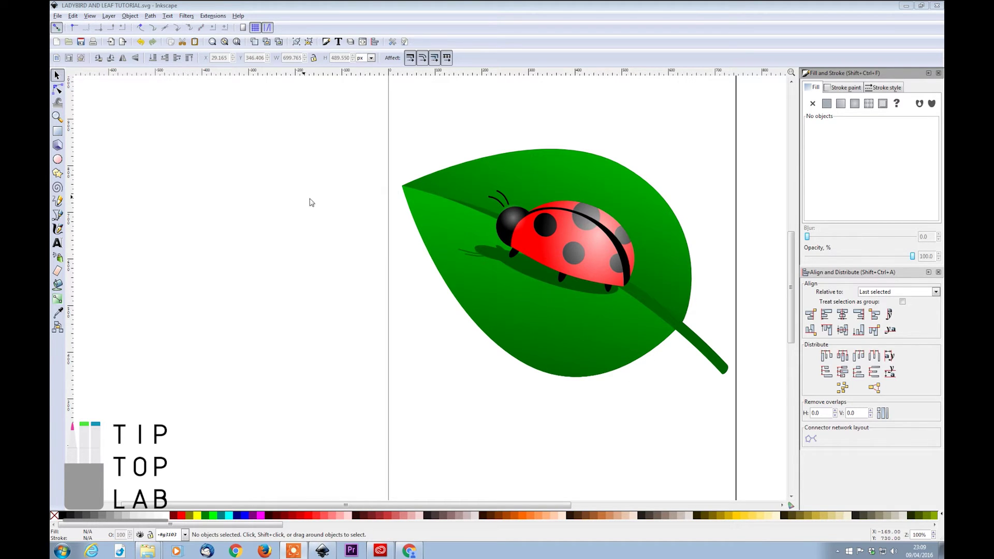
{"action": "left_click", "coordinate": [90, 16]}
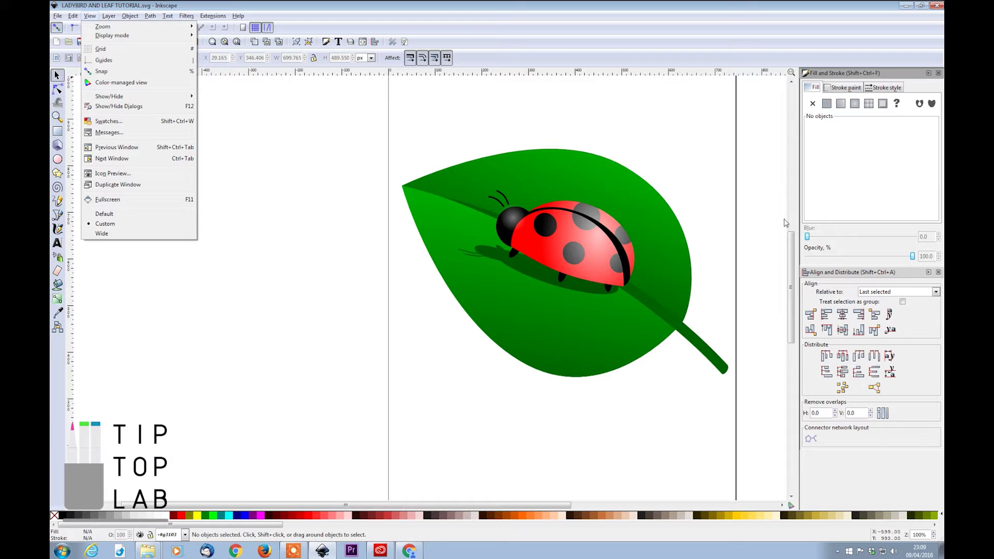
{"action": "left_click", "coordinate": [767, 212]}
Scale the finished ladybird-and-leaf group down to about 137 × 96 px and move it to the page's upper-right corner
{"action": "left_click", "coordinate": [434, 187]}
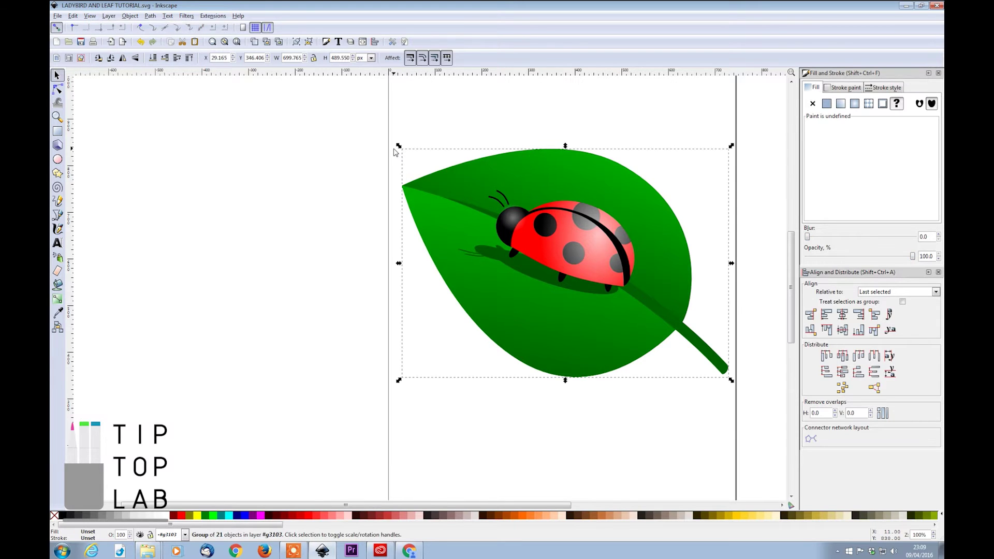
{"action": "left_click_drag", "start_coordinate": [397, 146], "coordinate": [515, 239]}
{"action": "left_click_drag", "start_coordinate": [565, 259], "coordinate": [750, 106]}
{"action": "left_click", "coordinate": [619, 262]}
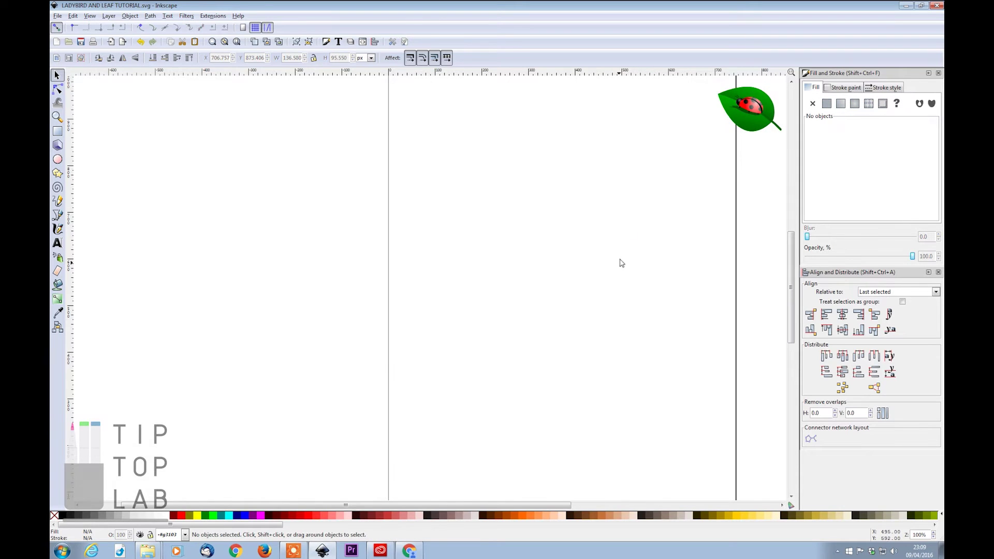
Draw an upright ellipse about 332 × 473 px mid-page, filled with Green (#008000) and without a stroke
{"action": "scroll", "coordinate": [613, 281], "scroll_direction": "down", "scroll_amount": 1}
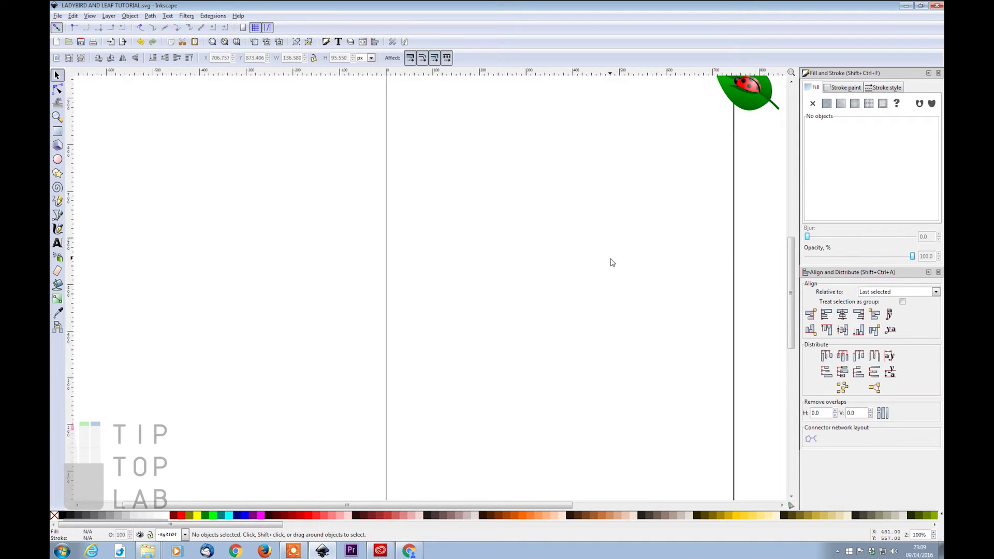
{"action": "left_click", "coordinate": [57, 159]}
{"action": "left_click_drag", "start_coordinate": [473, 159], "coordinate": [635, 383]}
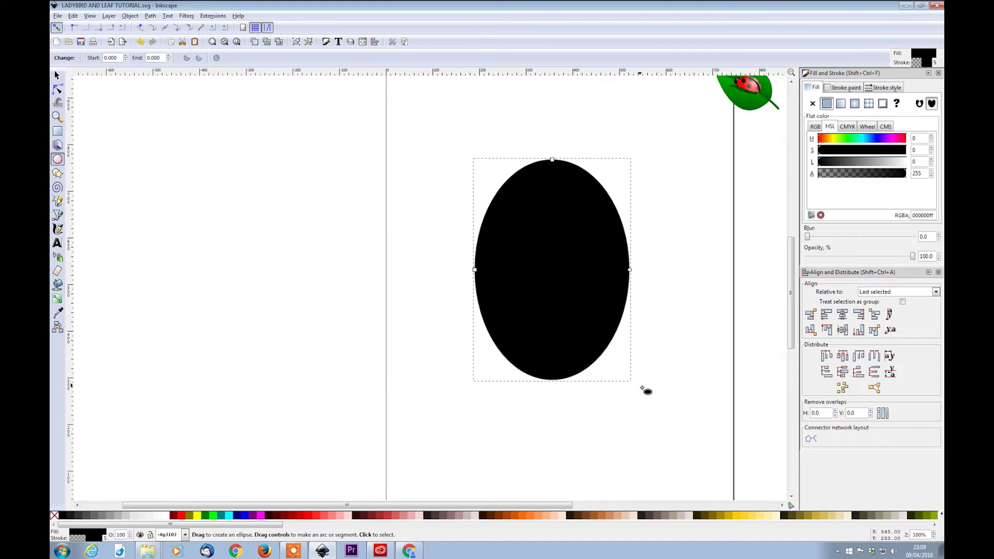
{"action": "left_click", "coordinate": [205, 517]}
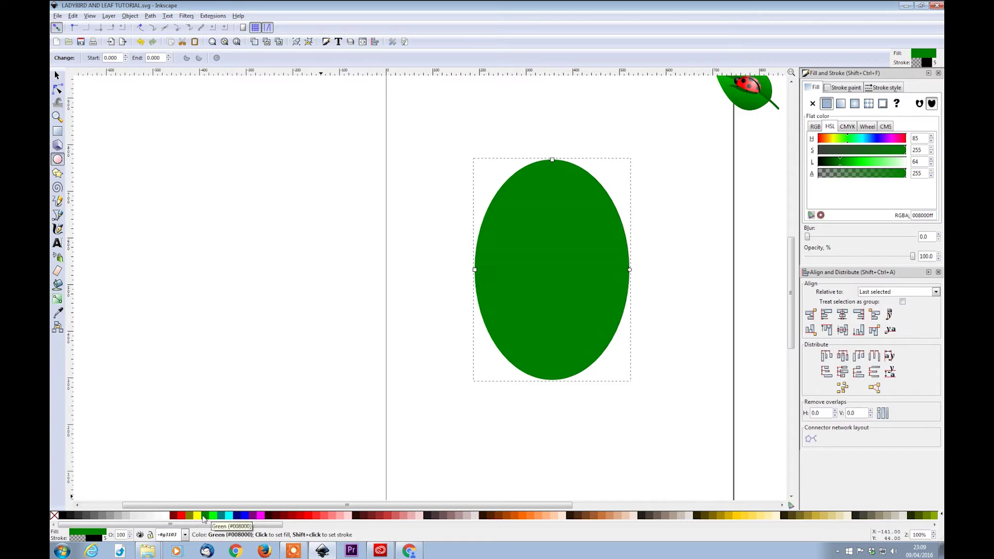
{"action": "left_click", "coordinate": [55, 516], "text": "shift"}
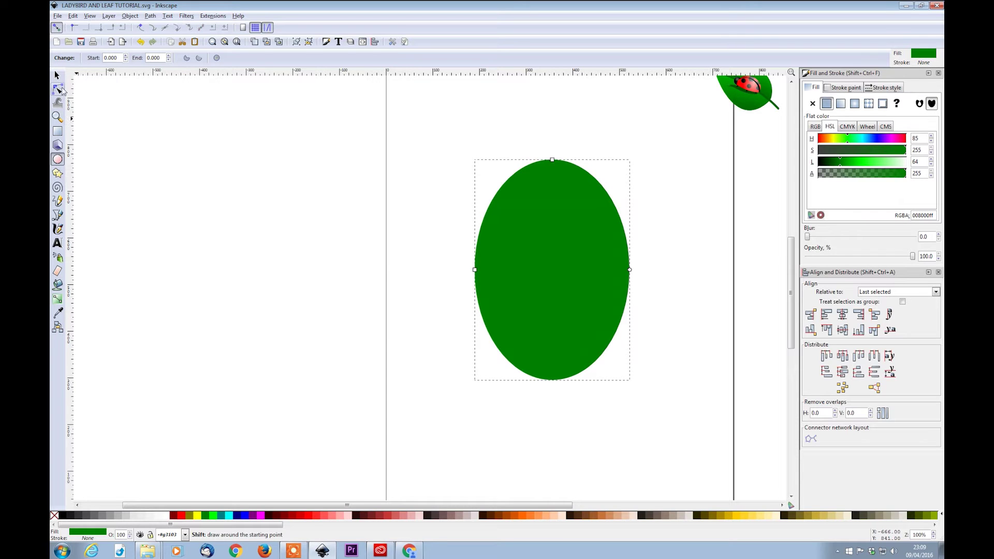
Convert the green ellipse from an object to a path
{"action": "left_click", "coordinate": [57, 75]}
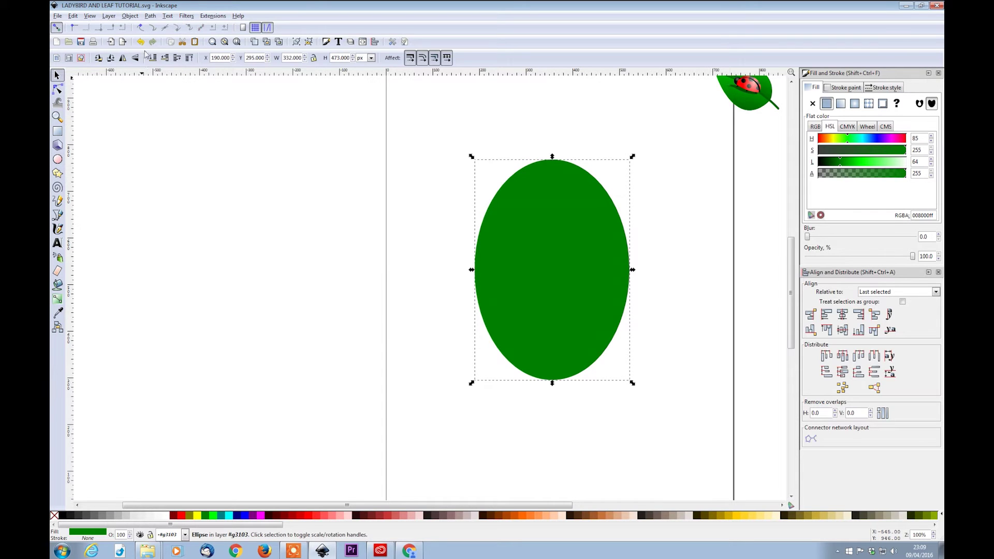
{"action": "left_click", "coordinate": [150, 17]}
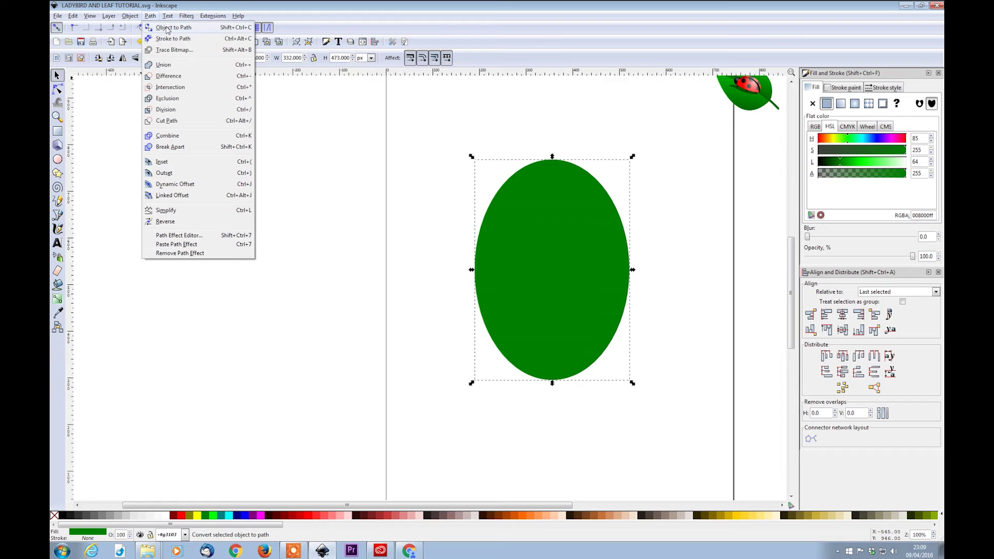
{"action": "left_click", "coordinate": [166, 29]}
{"action": "left_click", "coordinate": [390, 205]}
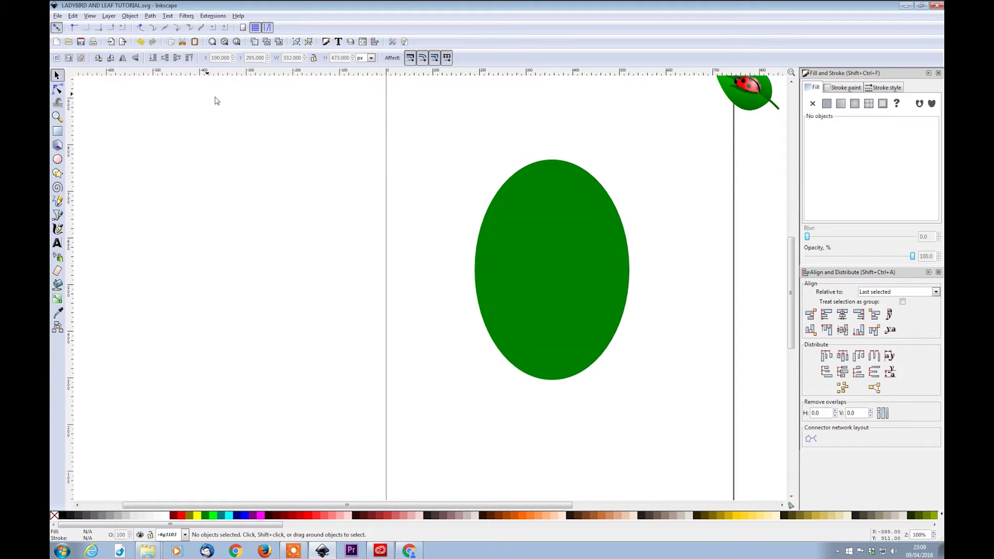
Turn the top and bottom nodes of the green path into corner nodes to form a pointed leaf
{"action": "left_click", "coordinate": [584, 217]}
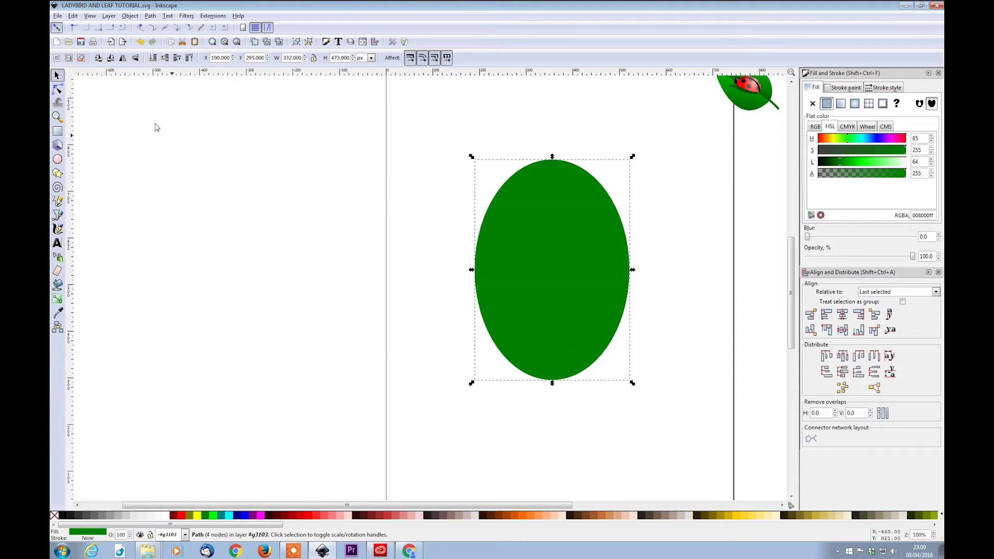
{"action": "left_click", "coordinate": [58, 89]}
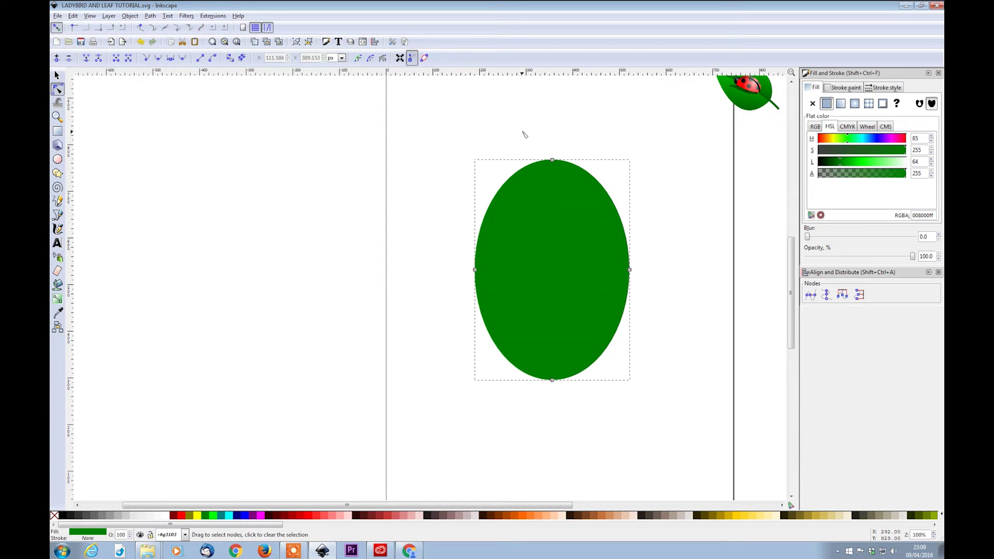
{"action": "left_click_drag", "start_coordinate": [523, 131], "coordinate": [595, 436]}
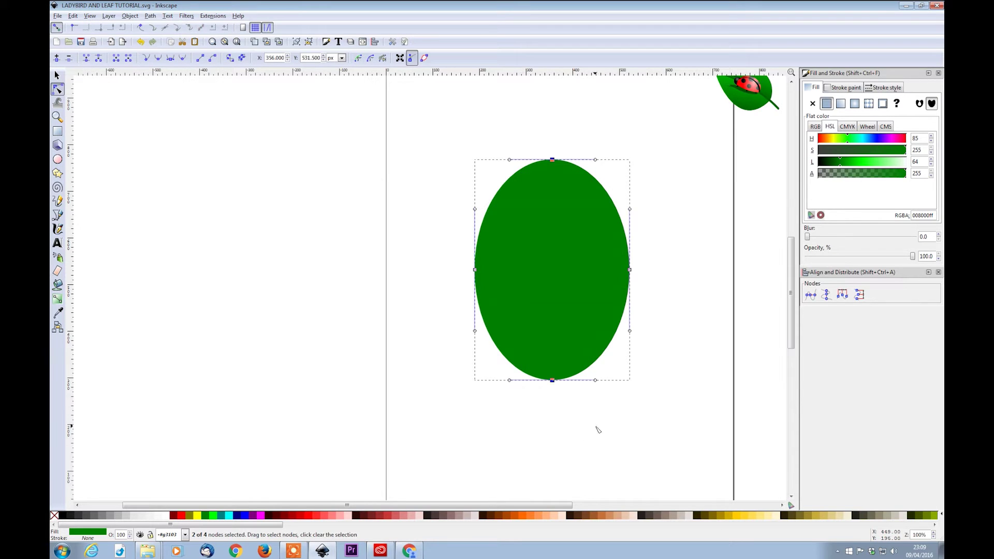
{"action": "left_click", "coordinate": [147, 58]}
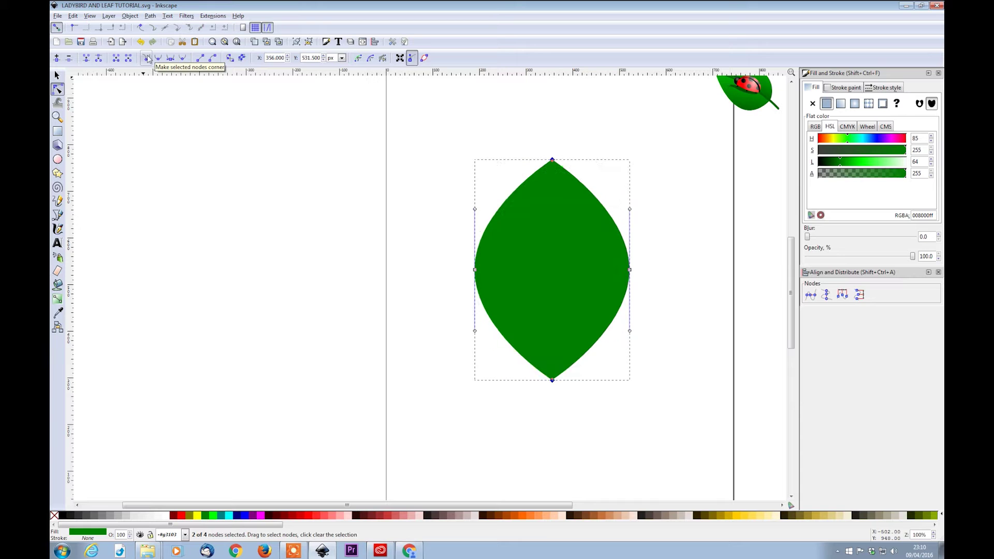
{"action": "left_click", "coordinate": [414, 250]}
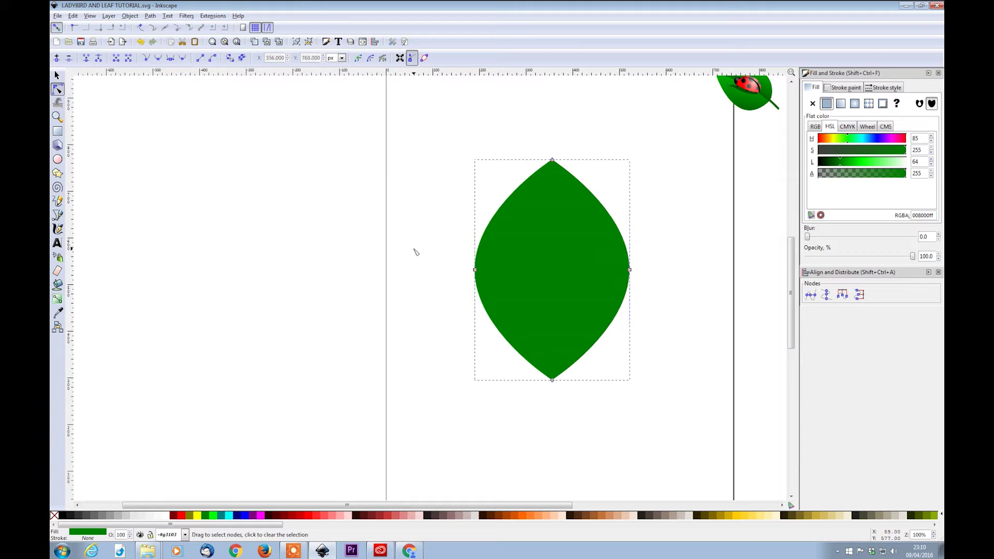
Move the leaf's two side nodes straight down together to Y 465.5 px
{"action": "left_click_drag", "start_coordinate": [399, 242], "coordinate": [720, 314]}
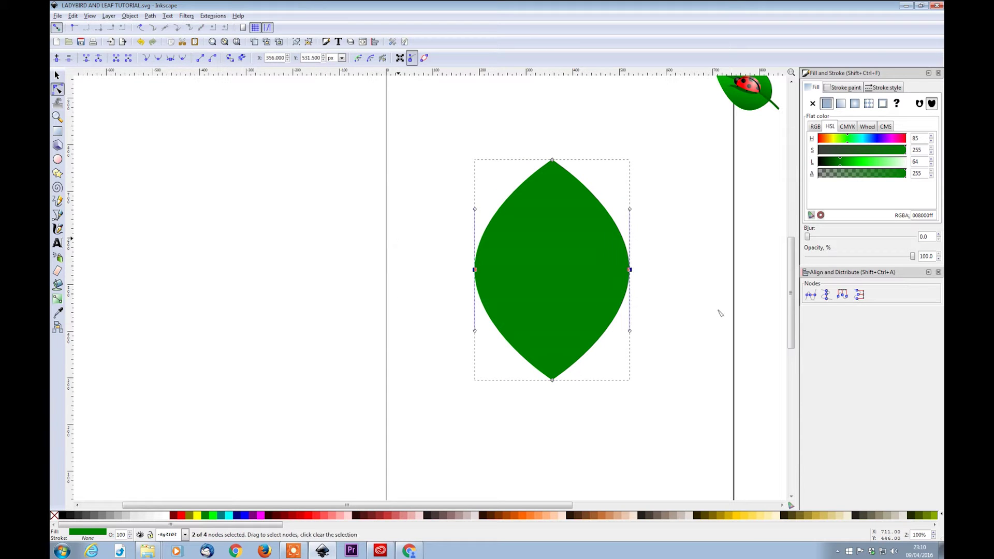
{"action": "left_click_drag", "start_coordinate": [630, 269], "coordinate": [631, 302]}
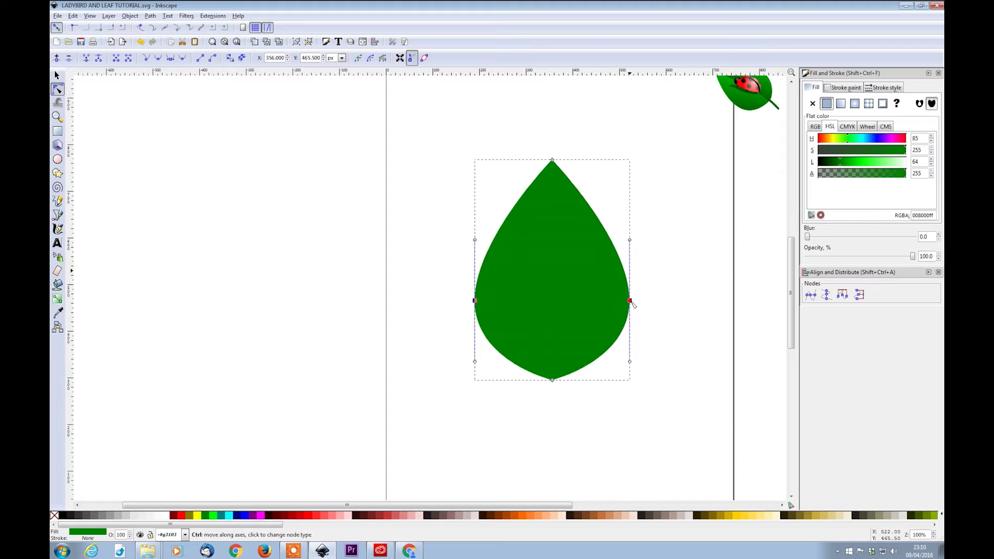
{"action": "left_click", "coordinate": [621, 164]}
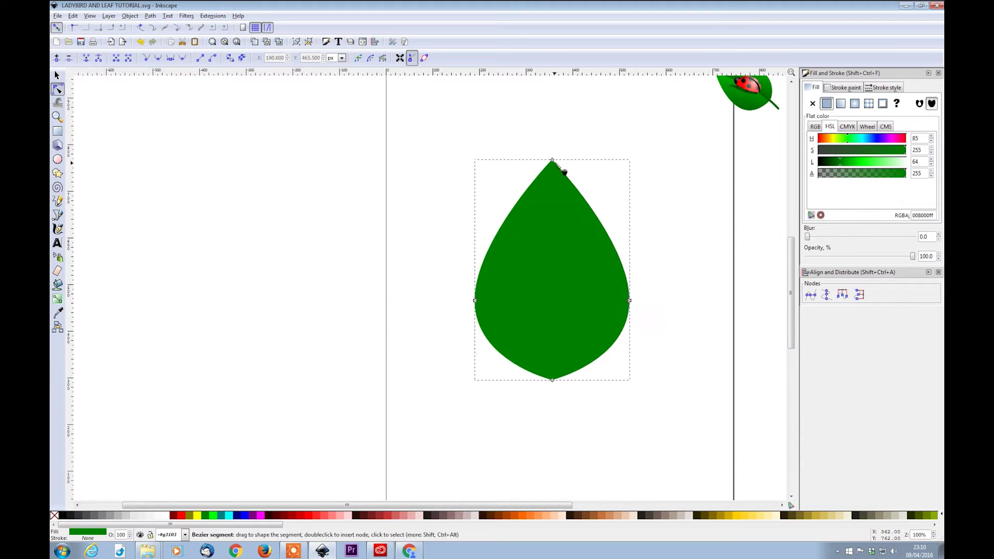
Shift the leaf's top node left to X 325 px and adjust the right node's upper handle to bulge that side slightly
{"action": "left_click_drag", "start_coordinate": [554, 162], "coordinate": [539, 161]}
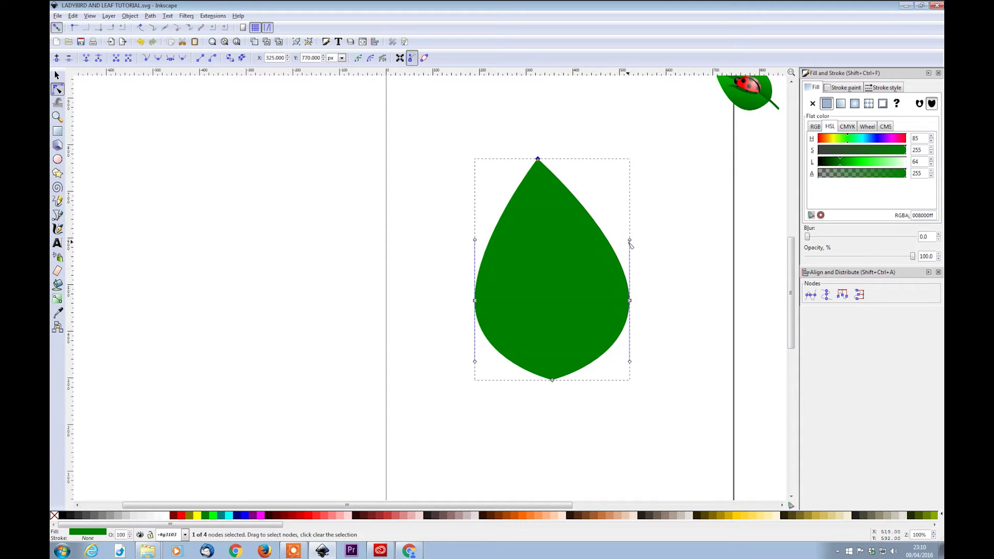
{"action": "left_click_drag", "start_coordinate": [630, 240], "coordinate": [635, 227]}
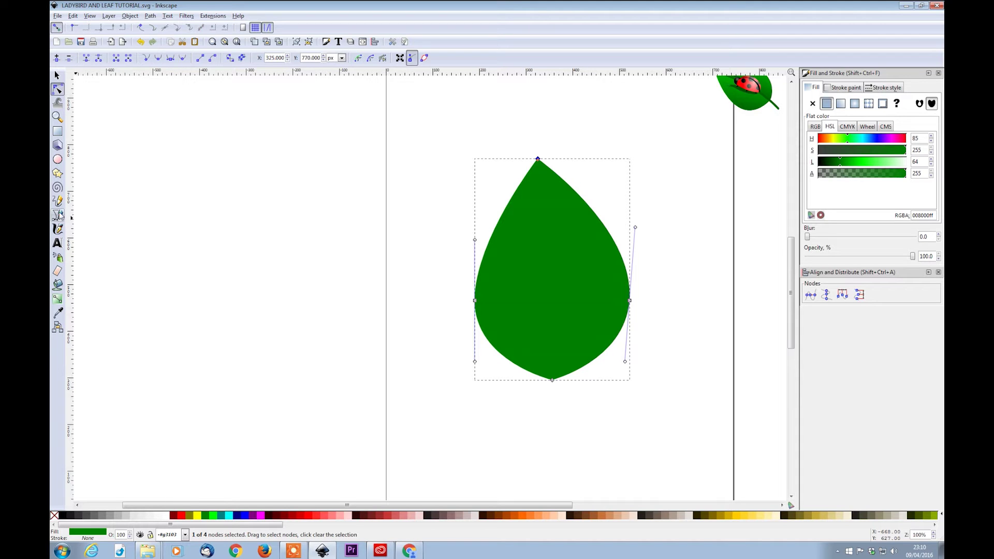
Draw a closed, narrow tapered stem with the Bezier tool, from just below the leaf up to near its tip
{"action": "left_click", "coordinate": [58, 215]}
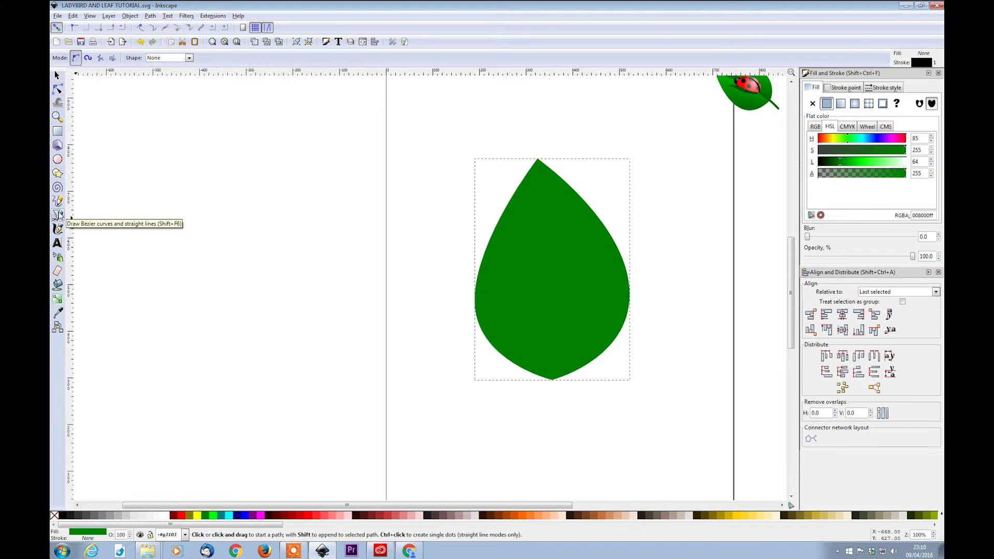
{"action": "left_click", "coordinate": [539, 420]}
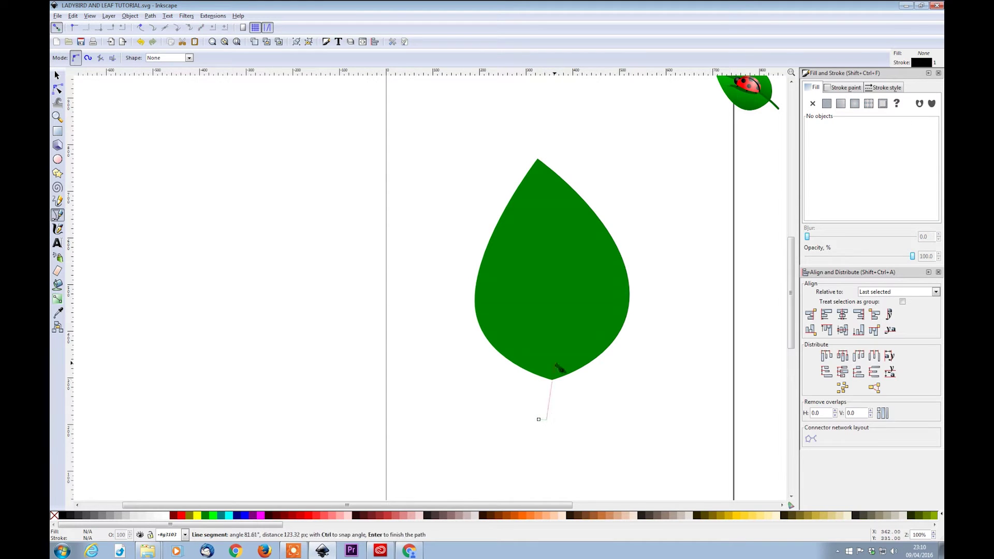
{"action": "left_click", "coordinate": [541, 168]}
{"action": "left_click", "coordinate": [546, 420]}
{"action": "left_click", "coordinate": [539, 420]}
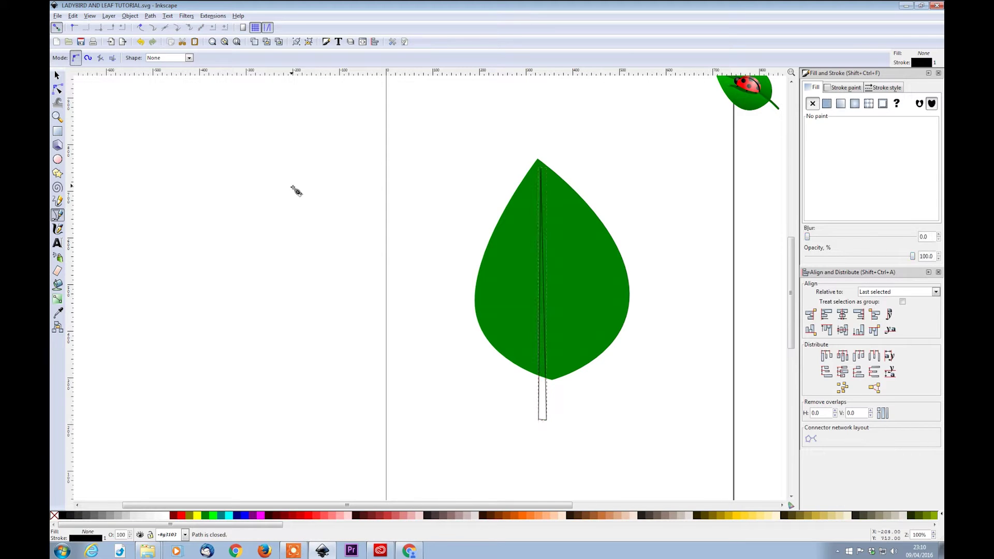
Move the stem's top node slightly left under the leaf tip and bend both long sides into a curve bulging right
{"action": "left_click", "coordinate": [57, 90]}
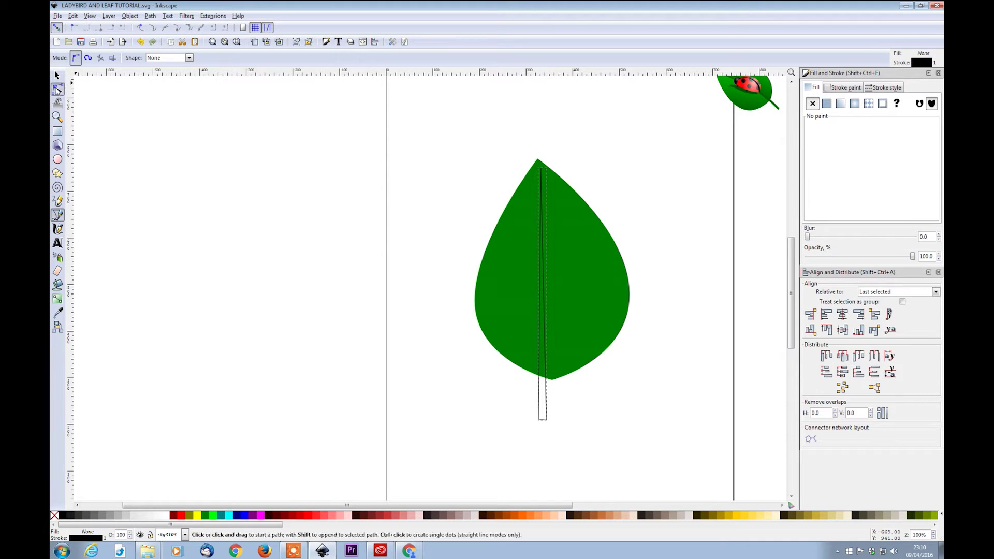
{"action": "scroll", "coordinate": [547, 315], "scroll_direction": "up", "scroll_amount": 1}
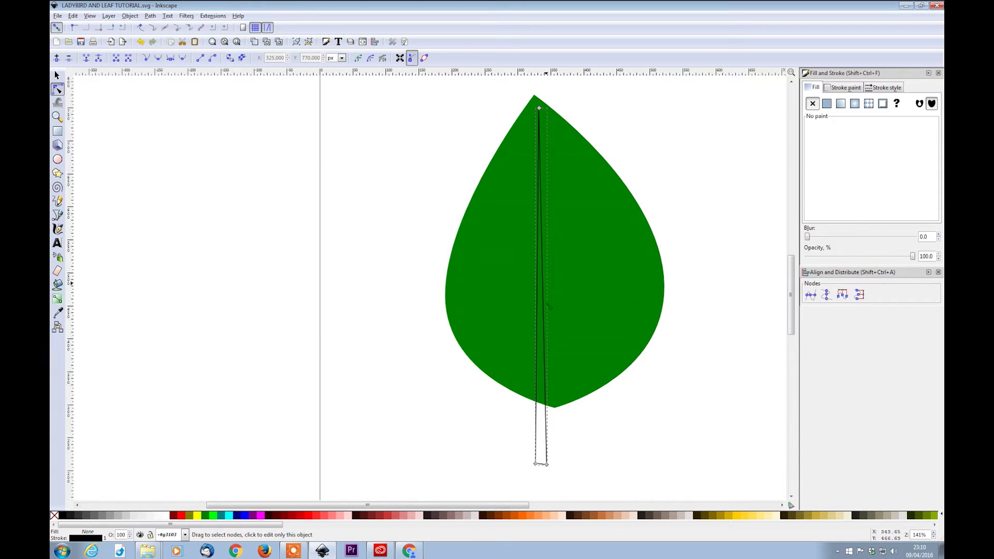
{"action": "left_click_drag", "start_coordinate": [543, 110], "coordinate": [538, 110]}
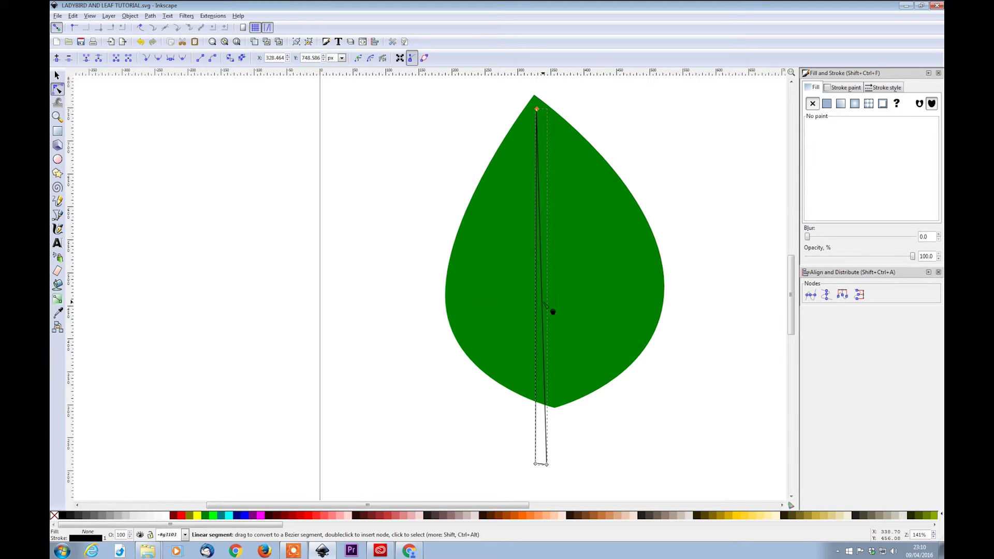
{"action": "mouse_move", "coordinate": [553, 311]}
{"action": "left_mouse_down"}
{"action": "mouse_move", "coordinate": [583, 295]}
{"action": "mouse_move", "coordinate": [545, 285]}
{"action": "mouse_move", "coordinate": [567, 292]}
{"action": "mouse_move", "coordinate": [570, 306]}
{"action": "left_mouse_up"}
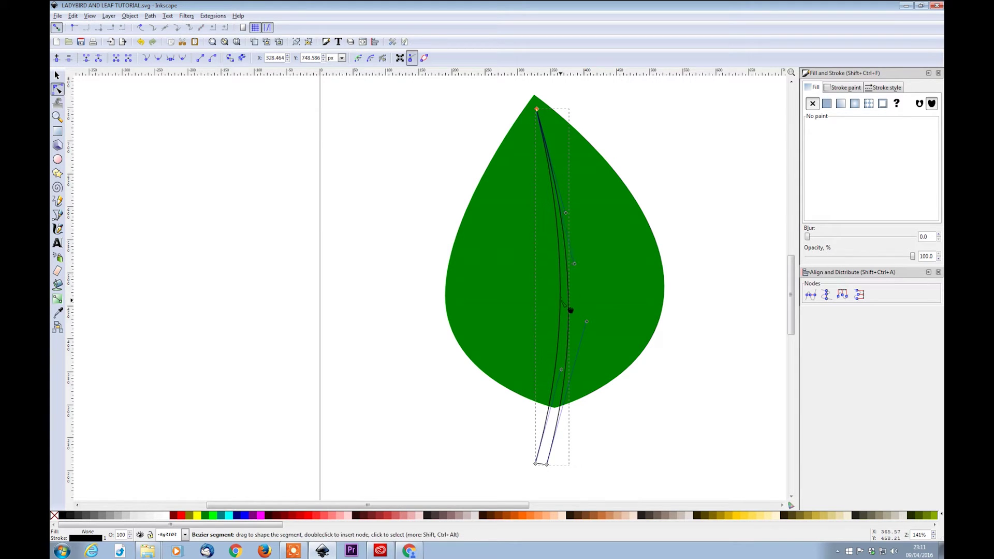
Round off the stem's bottom end by curving its short lower edge outward
{"action": "scroll", "coordinate": [549, 413], "scroll_direction": "up", "scroll_amount": 4, "text": "ctrl"}
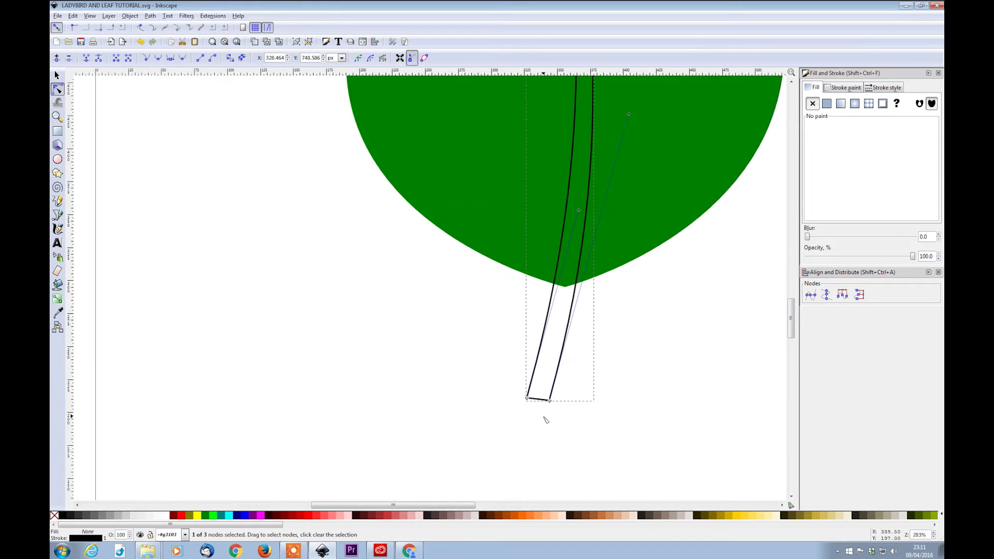
{"action": "left_click_drag", "start_coordinate": [534, 385], "coordinate": [552, 403]}
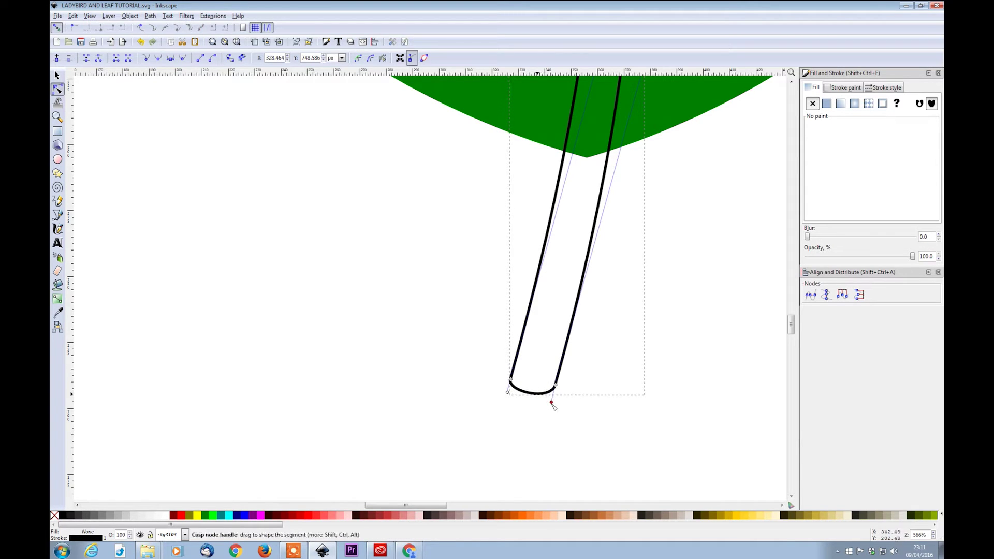
{"action": "scroll", "coordinate": [572, 402], "scroll_direction": "down", "scroll_amount": 6, "text": "ctrl"}
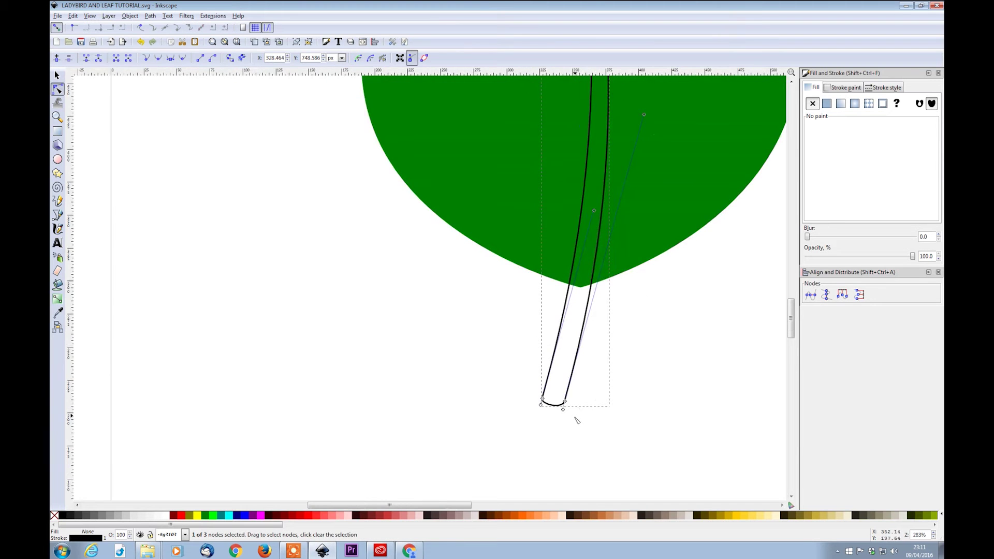
{"action": "scroll", "coordinate": [587, 396], "scroll_direction": "up", "scroll_amount": 2, "text": "ctrl"}
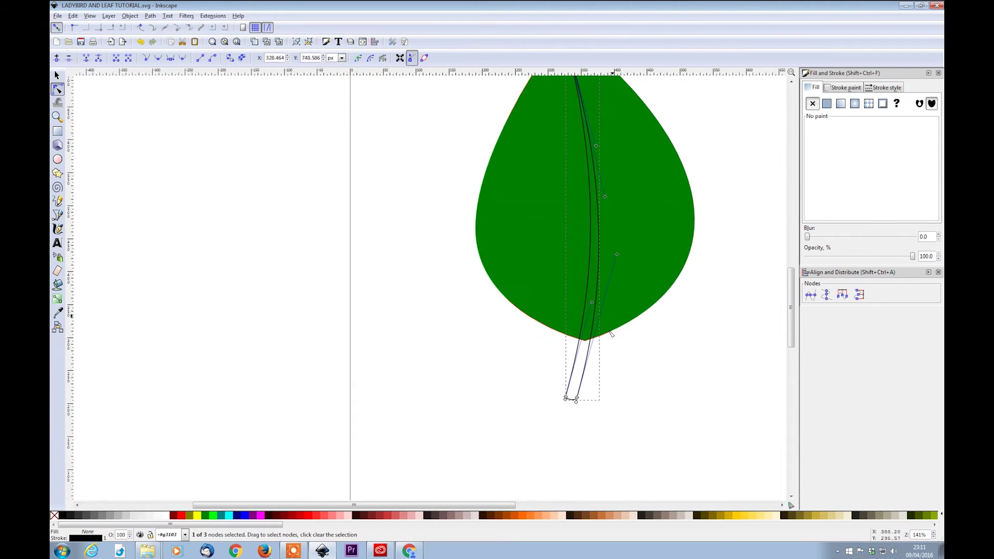
{"action": "scroll", "coordinate": [581, 335], "scroll_direction": "up", "scroll_amount": 2}
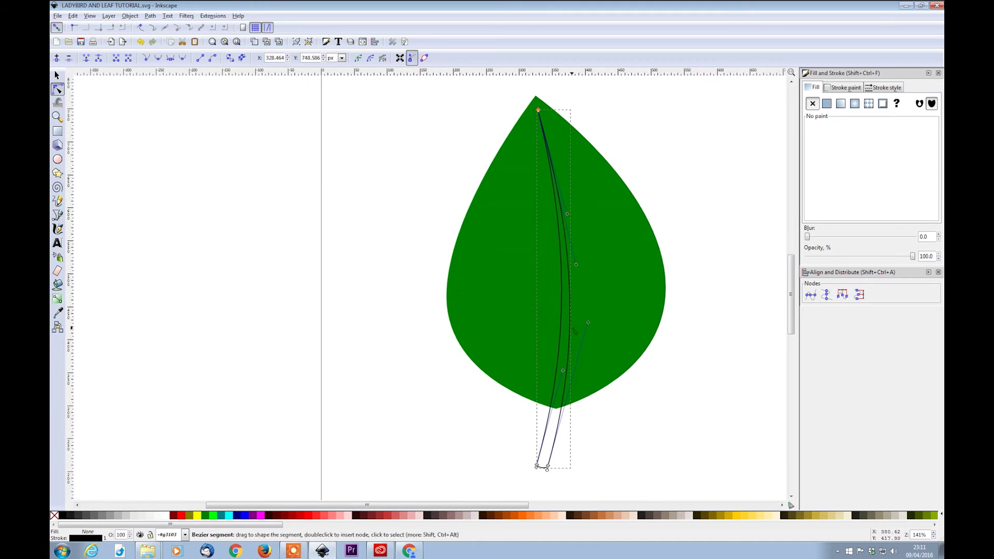
Fill the stem with green, remove its stroke, and darken the fill to a lightness of 56
{"action": "left_click", "coordinate": [207, 519]}
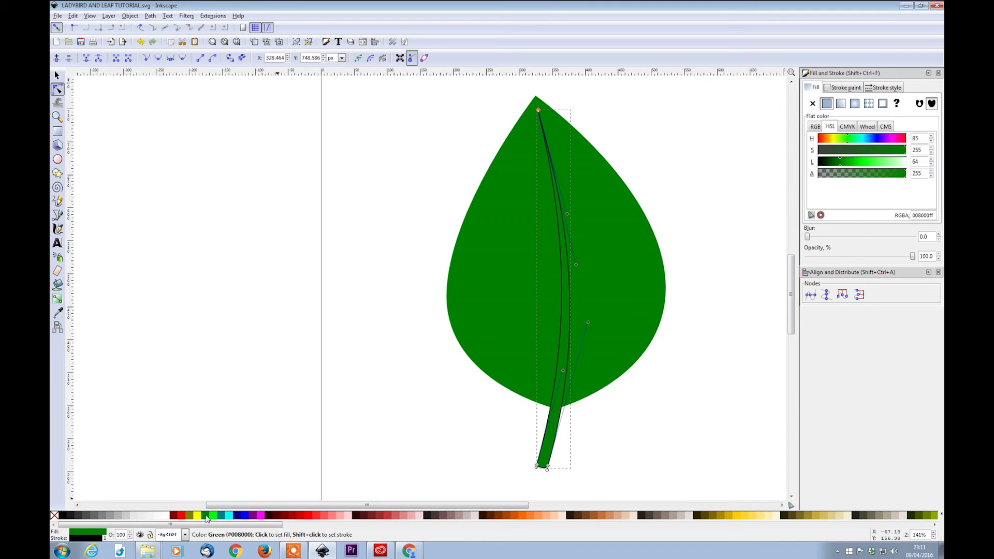
{"action": "left_click", "coordinate": [55, 515], "text": "shift"}
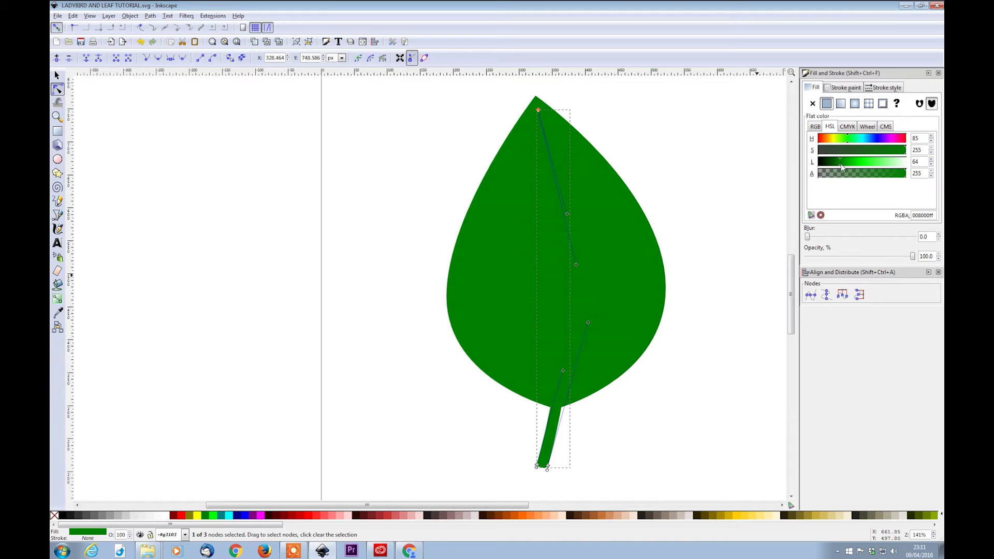
{"action": "left_click_drag", "start_coordinate": [840, 165], "coordinate": [839, 166]}
{"action": "left_click", "coordinate": [714, 227]}
{"action": "left_click", "coordinate": [57, 75]}
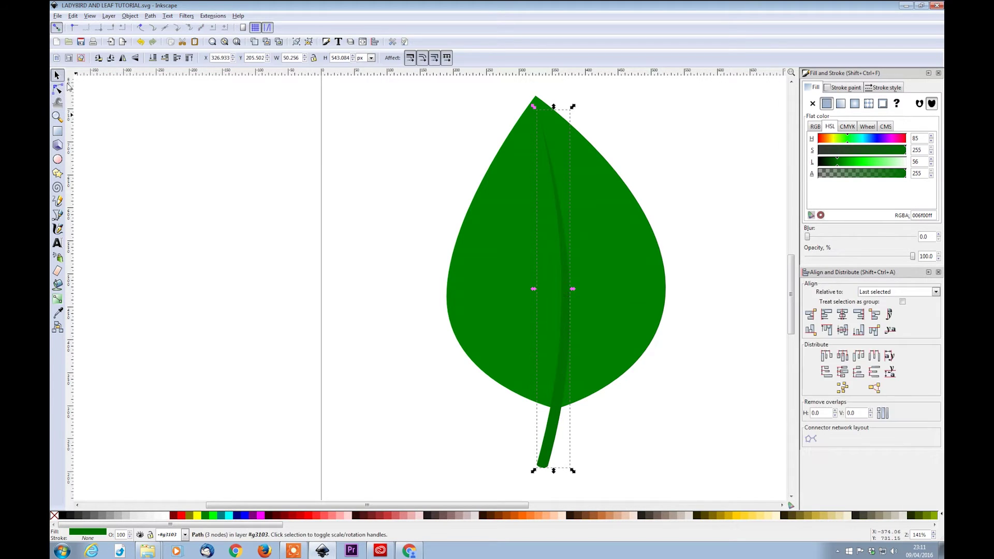
Duplicate the green leaf and fill the copy with light pink
{"action": "left_click", "coordinate": [623, 272]}
{"action": "key", "text": "ctrl"}
{"action": "key", "text": "ctrl+d"}
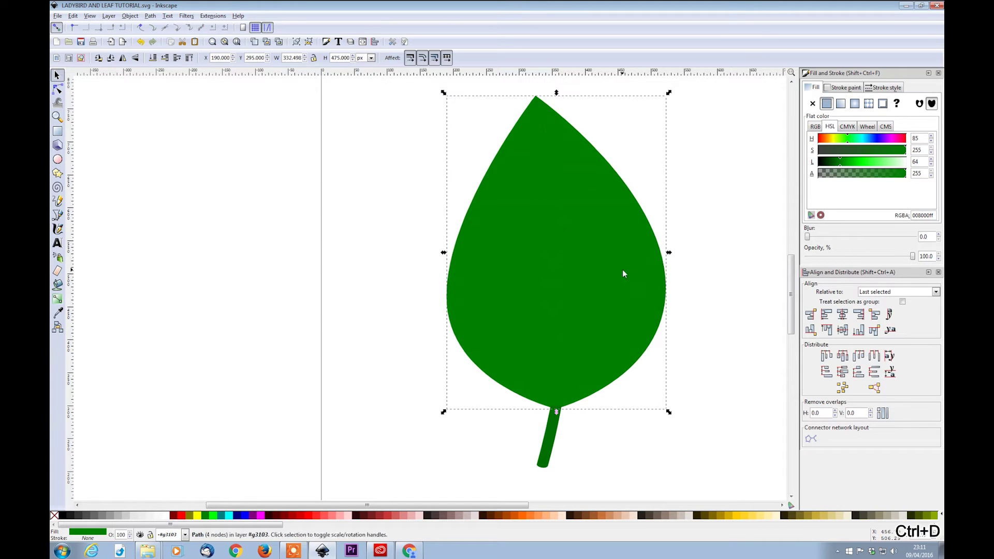
{"action": "left_click", "coordinate": [344, 517]}
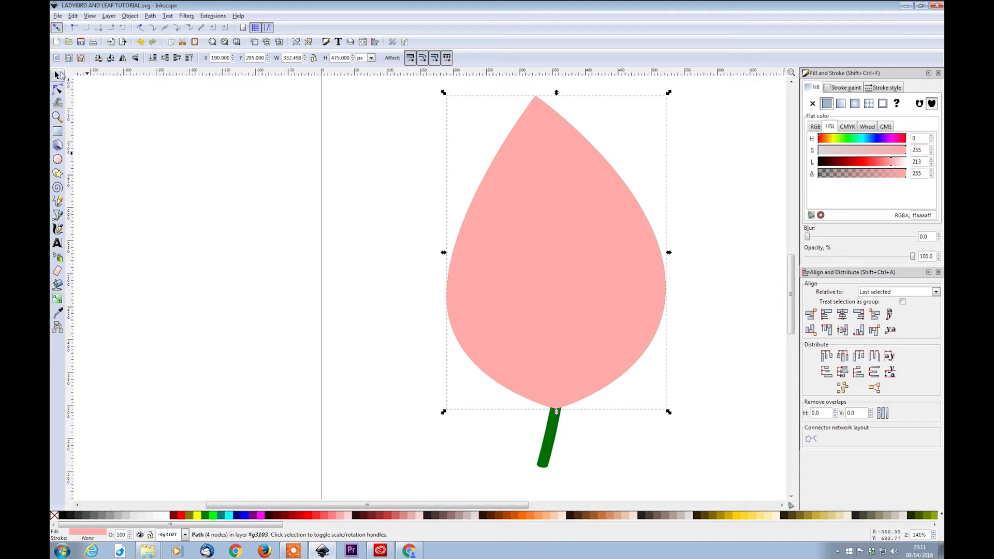
Pull the pink copy's right-hand node inward onto the stem's centre line and adjust its handles so that edge follows the stem's curve
{"action": "left_click", "coordinate": [58, 90]}
{"action": "left_click_drag", "start_coordinate": [665, 297], "coordinate": [568, 301]}
{"action": "mouse_move", "coordinate": [576, 198]}
{"action": "left_mouse_down"}
{"action": "mouse_move", "coordinate": [555, 197]}
{"action": "mouse_move", "coordinate": [562, 202]}
{"action": "left_mouse_up"}
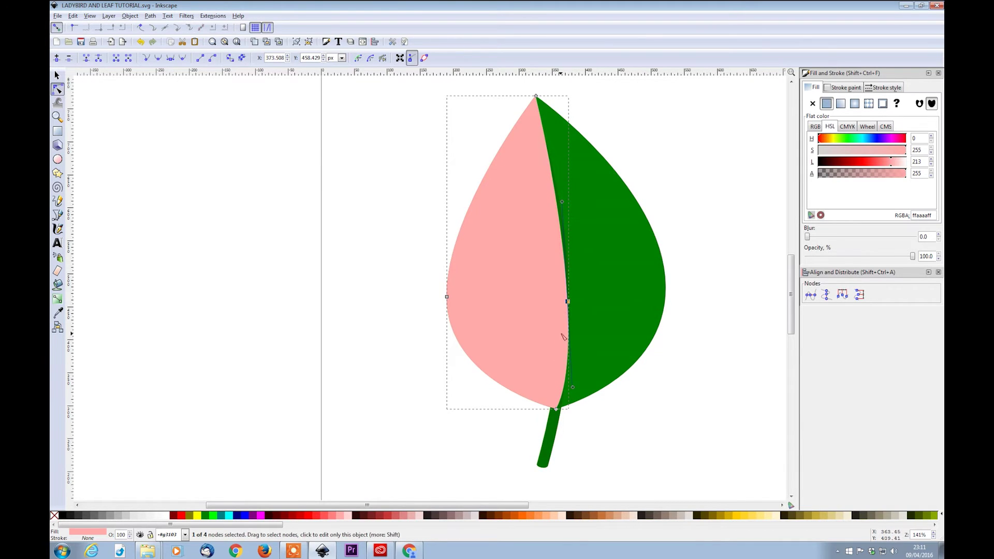
{"action": "left_click_drag", "start_coordinate": [573, 387], "coordinate": [572, 388]}
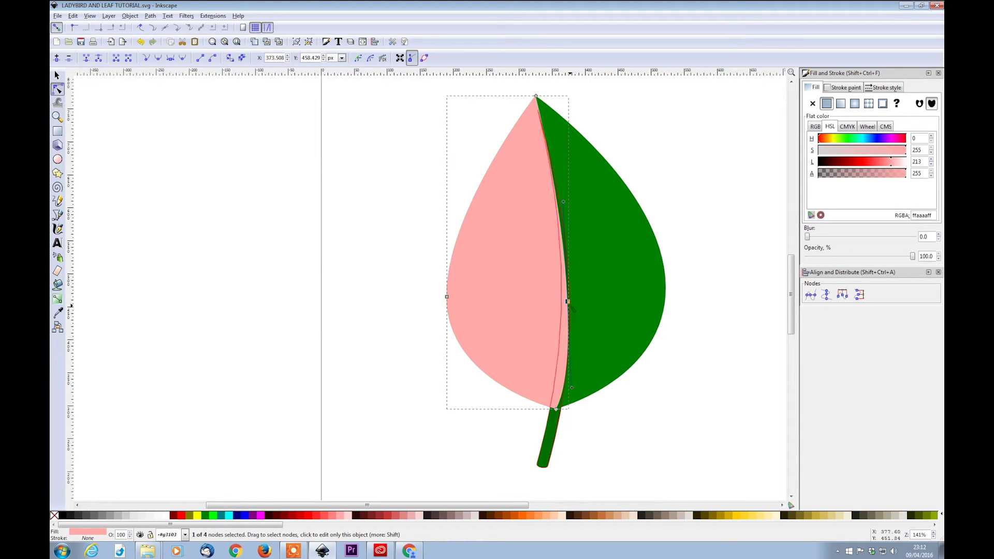
{"action": "left_click_drag", "start_coordinate": [567, 301], "coordinate": [566, 299]}
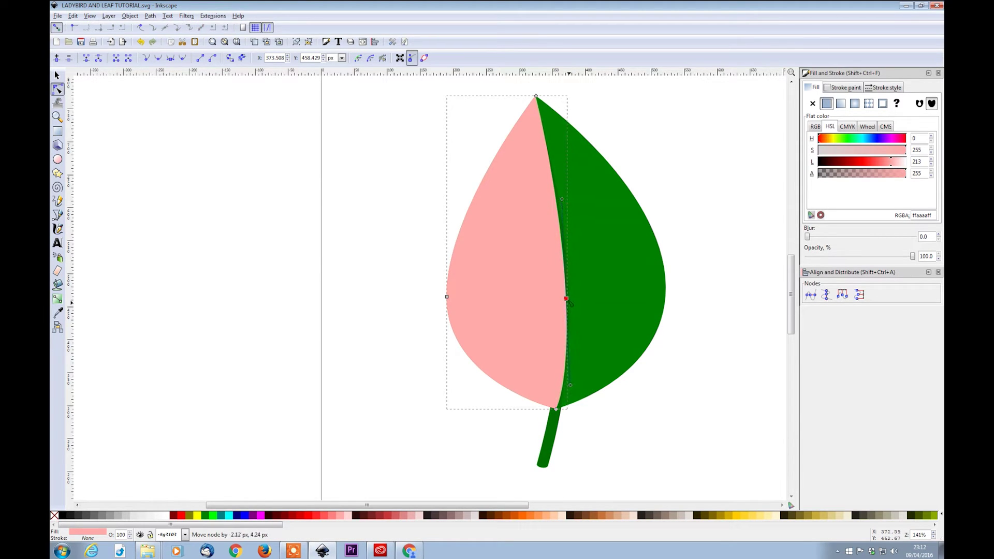
{"action": "left_click_drag", "start_coordinate": [562, 199], "coordinate": [566, 205]}
Duplicate the green leaf in greyish pink and shape the copy into the right half by pulling its left node onto the stem's curve
{"action": "left_click", "coordinate": [617, 269]}
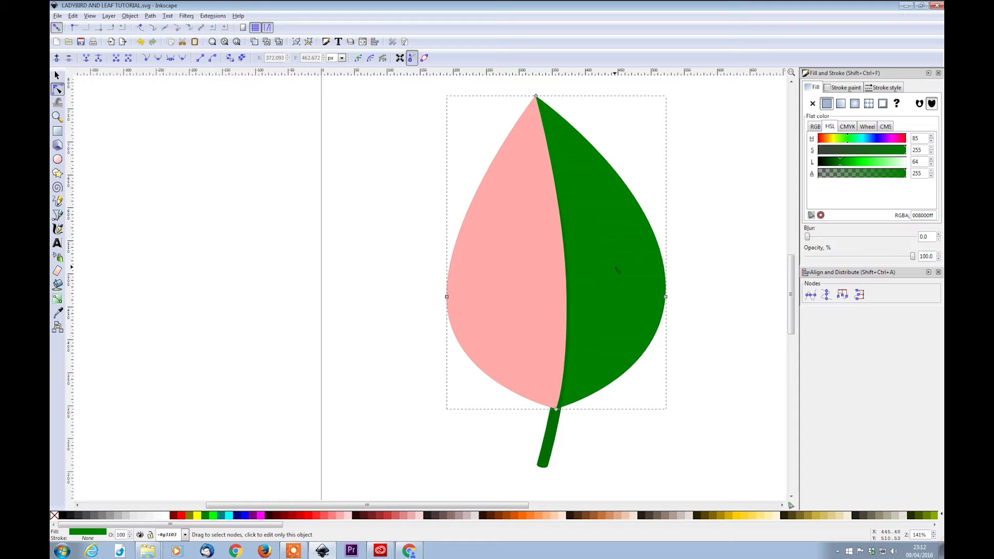
{"action": "key", "text": "ctrl+d"}
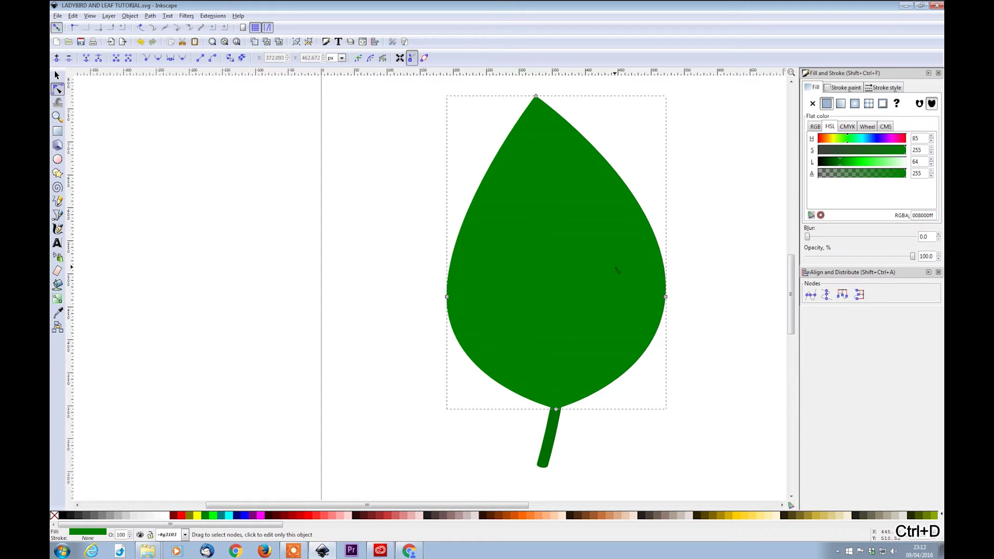
{"action": "left_click", "coordinate": [463, 516]}
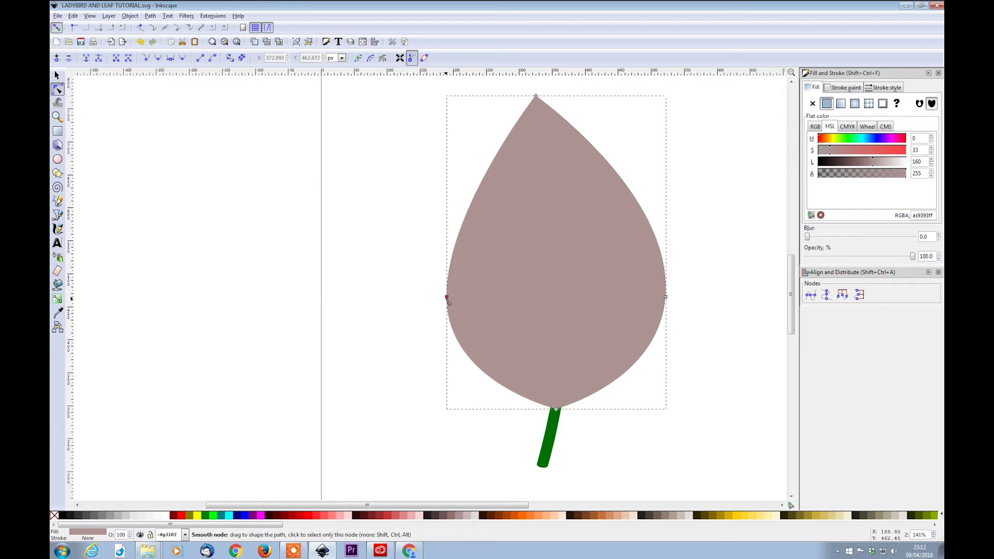
{"action": "left_click_drag", "start_coordinate": [447, 298], "coordinate": [568, 284]}
{"action": "left_click_drag", "start_coordinate": [570, 201], "coordinate": [564, 199]}
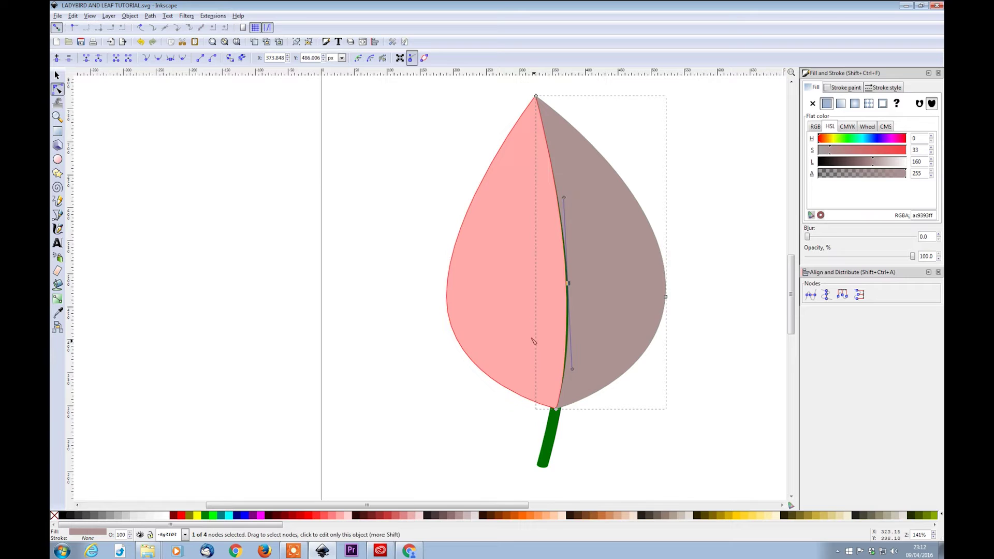
Fill both the pink left half and the greyish-pink right half with green
{"action": "left_click", "coordinate": [56, 75]}
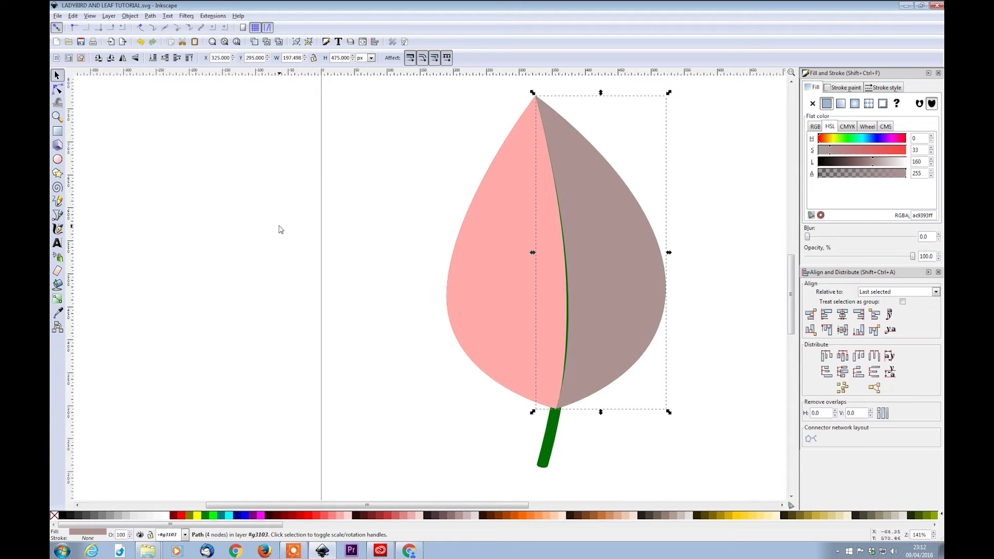
{"action": "left_click", "coordinate": [462, 281], "text": "shift"}
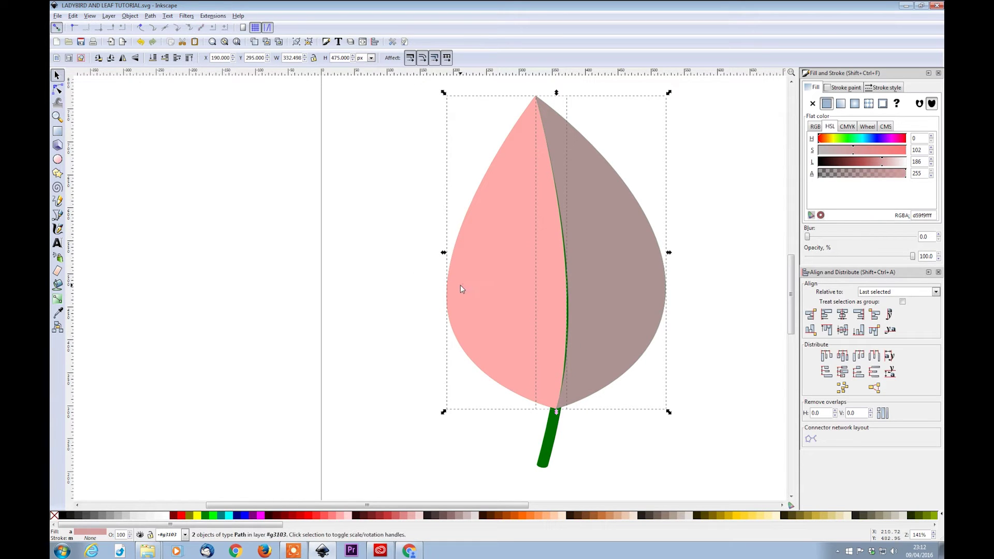
{"action": "left_click", "coordinate": [206, 515]}
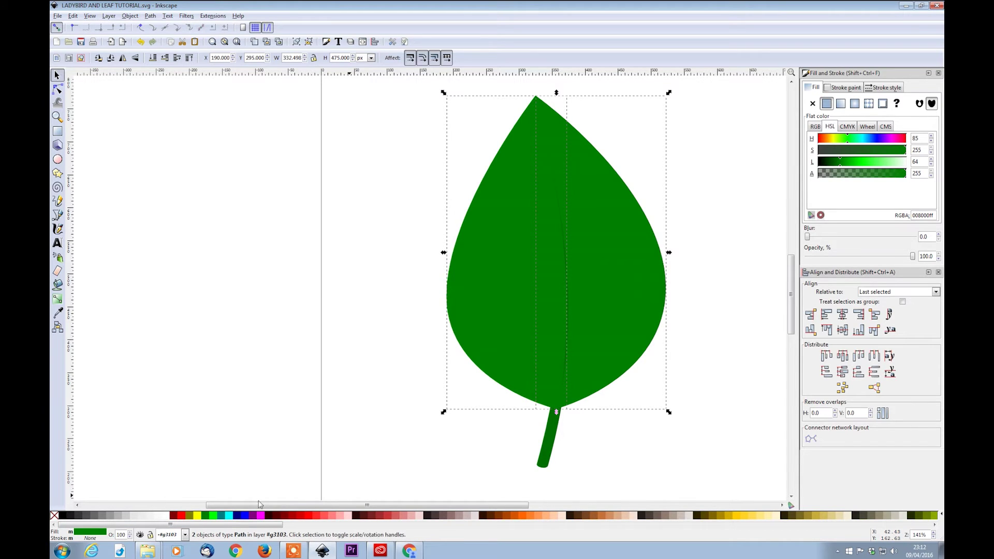
{"action": "left_click", "coordinate": [328, 299]}
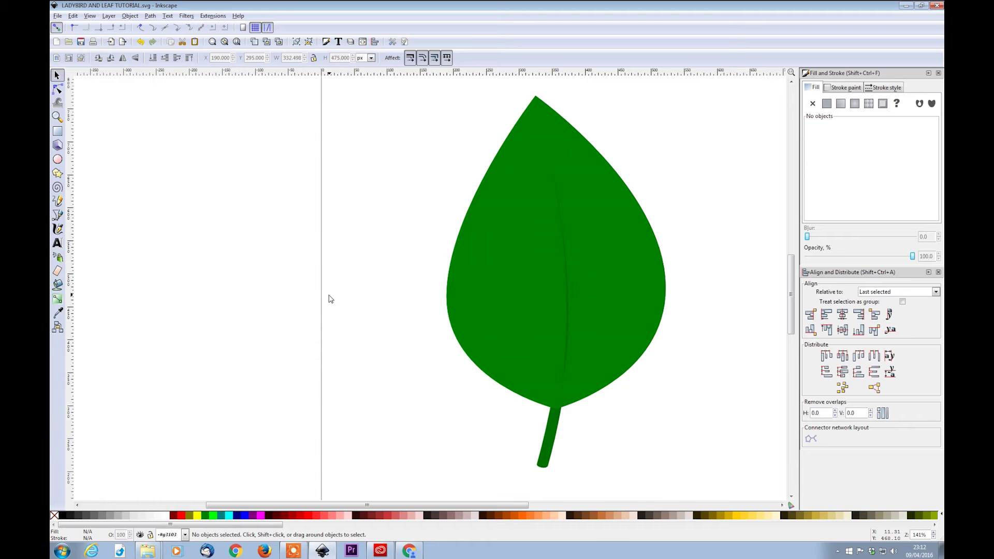
Apply a linear gradient across the left leaf half, running horizontally from its outer edge to just short of the central curve
{"action": "left_click", "coordinate": [482, 312]}
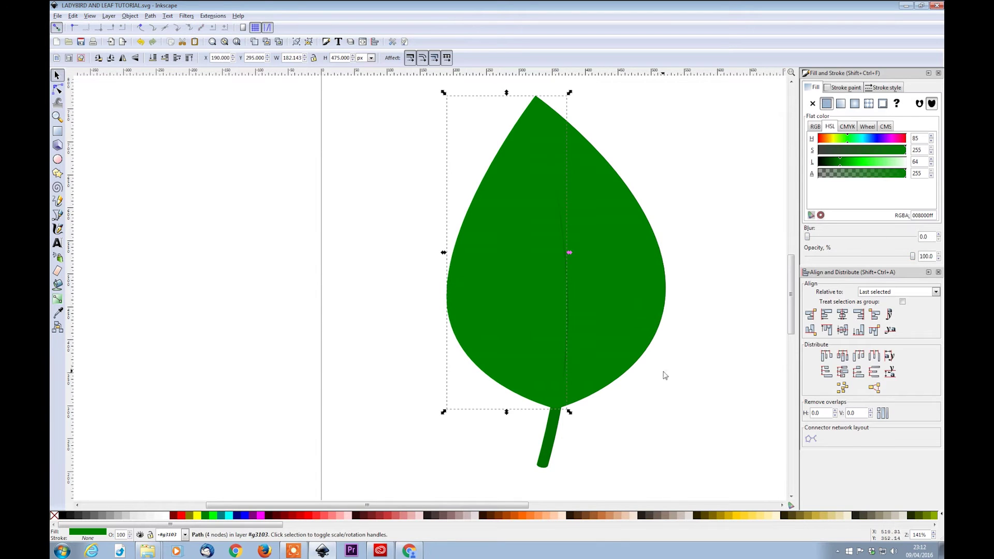
{"action": "left_click", "coordinate": [57, 300]}
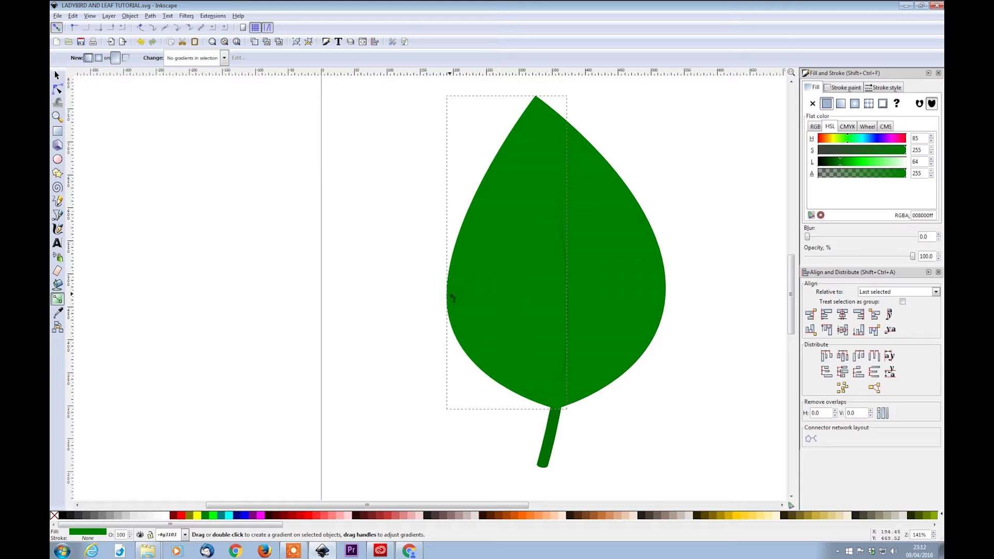
{"action": "left_click_drag", "start_coordinate": [449, 294], "coordinate": [461, 295]}
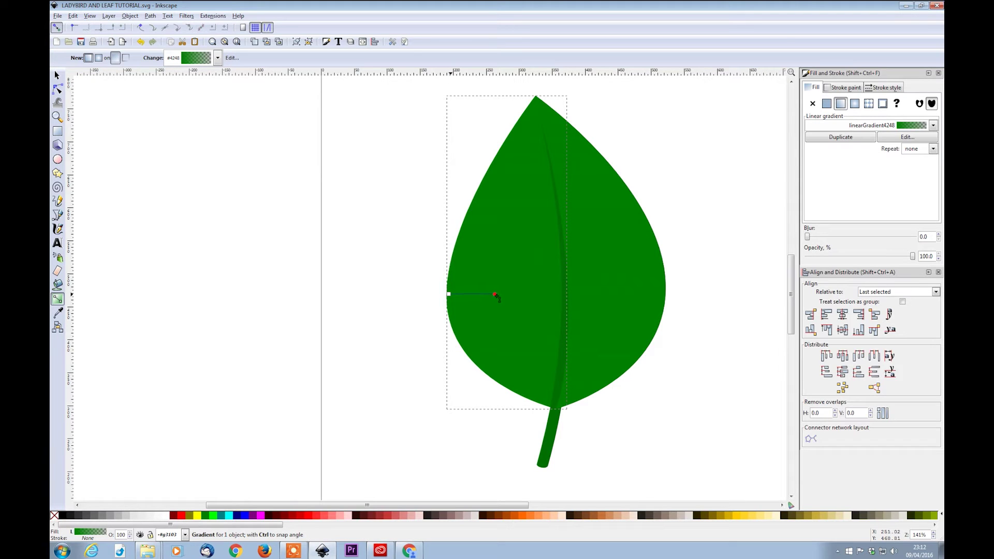
{"action": "left_click_drag", "start_coordinate": [560, 302], "coordinate": [565, 296]}
{"action": "left_click_drag", "start_coordinate": [558, 293], "coordinate": [557, 292]}
Set the left half's gradient to lightness 49 at the outer edge and to an opaque green of lightness 77 beside the stem
{"action": "left_click", "coordinate": [449, 295]}
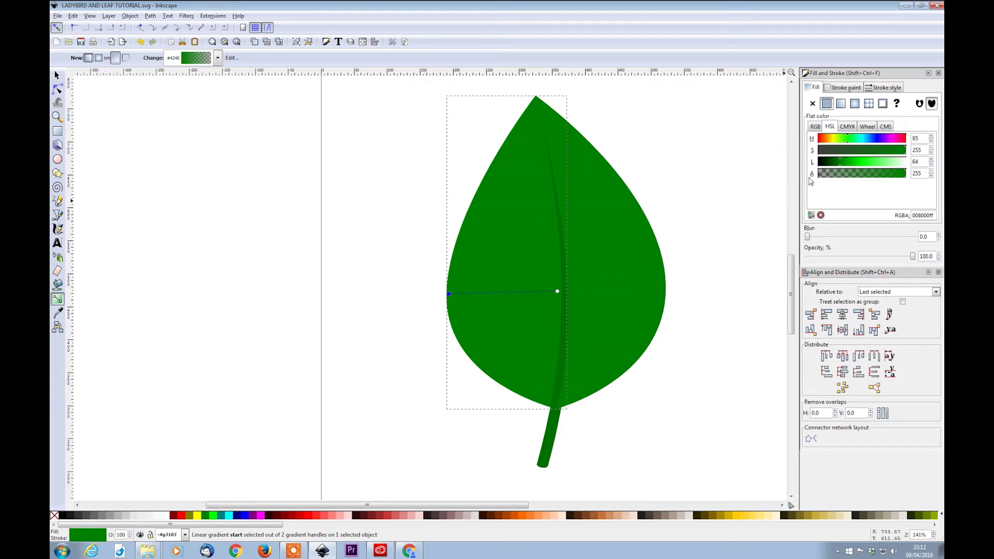
{"action": "left_click_drag", "start_coordinate": [836, 166], "coordinate": [834, 166]}
{"action": "left_click", "coordinate": [835, 166]}
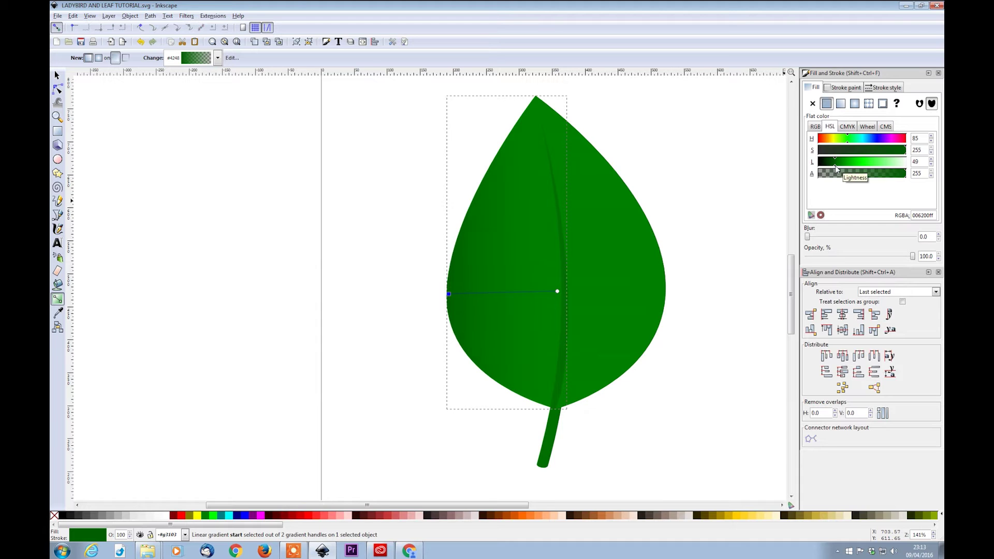
{"action": "left_click", "coordinate": [557, 292]}
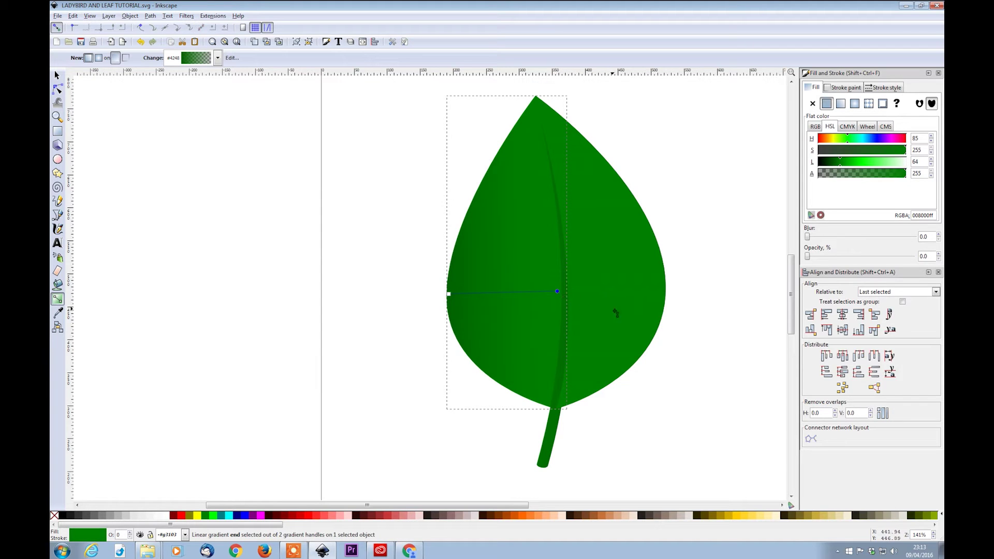
{"action": "left_click_drag", "start_coordinate": [838, 164], "coordinate": [845, 163]}
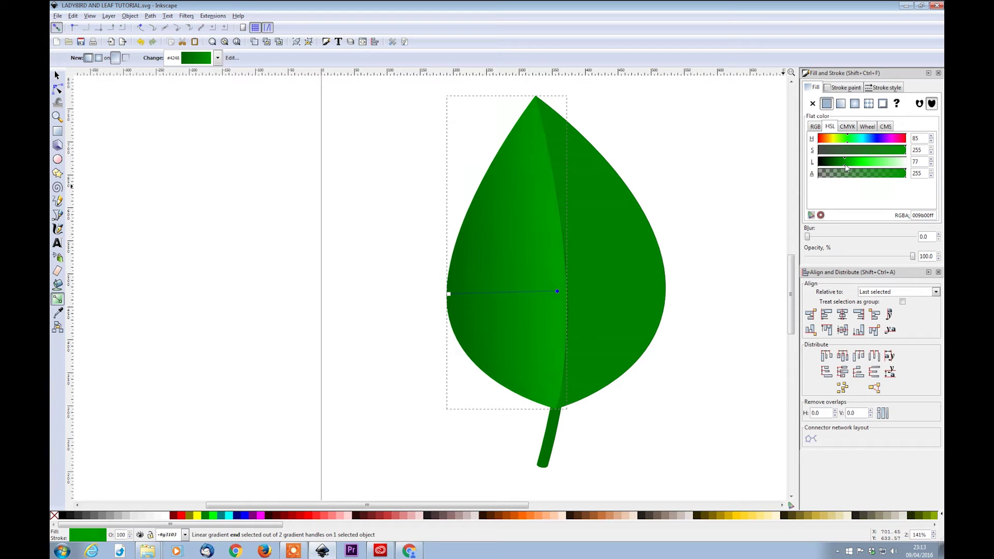
Apply a linear gradient across the right leaf half from the central curve to the outer edge, with its start at lightness 52
{"action": "left_click", "coordinate": [635, 302]}
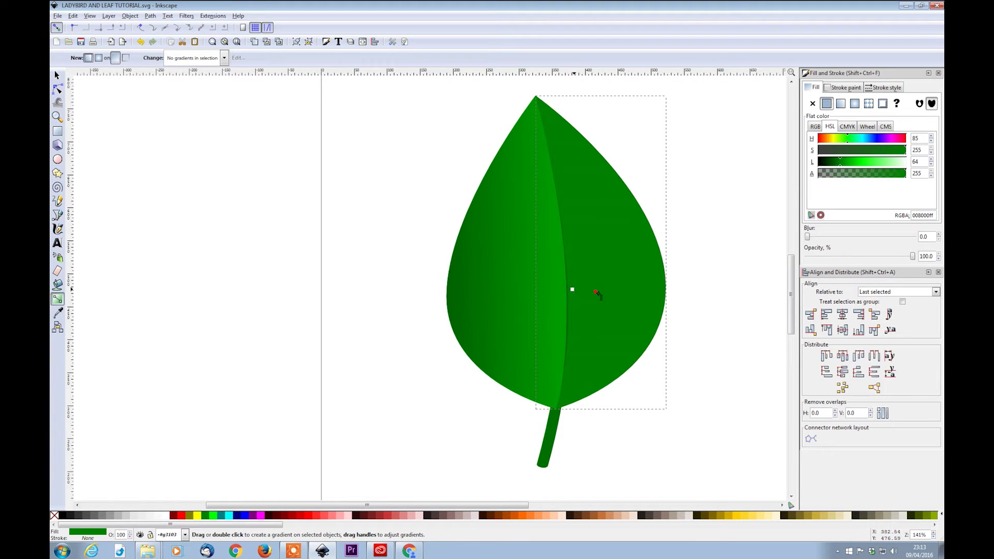
{"action": "left_click_drag", "start_coordinate": [635, 287], "coordinate": [662, 285]}
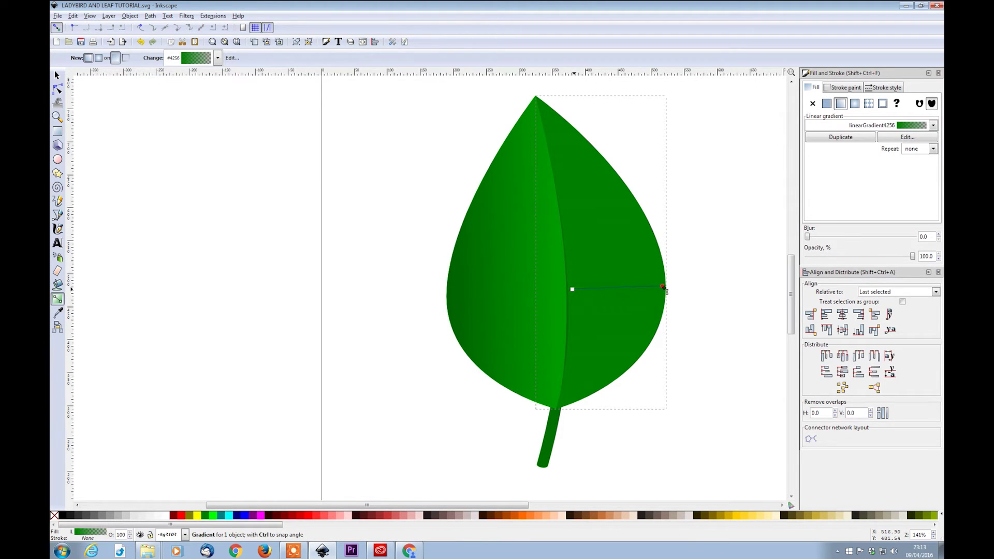
{"action": "left_click", "coordinate": [572, 289]}
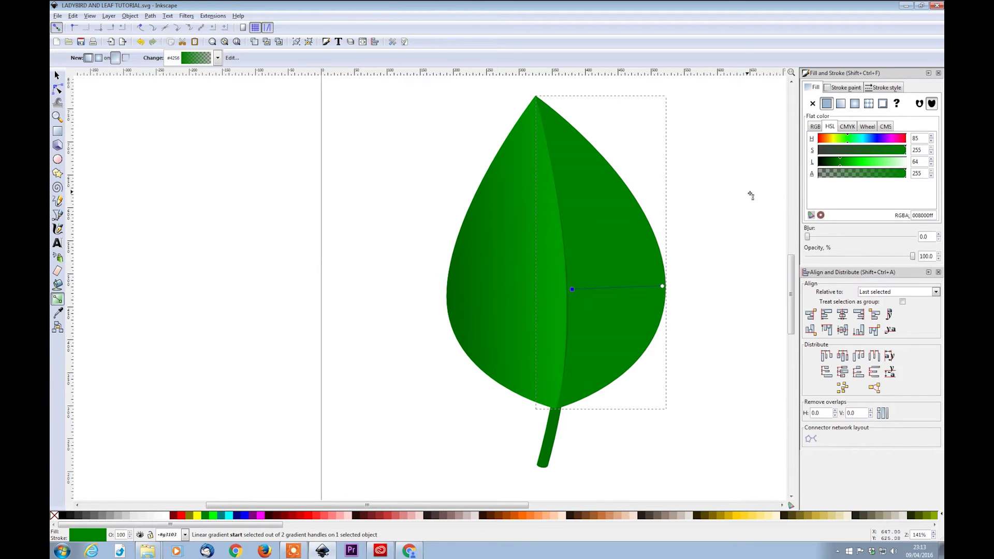
{"action": "left_click_drag", "start_coordinate": [839, 165], "coordinate": [837, 164]}
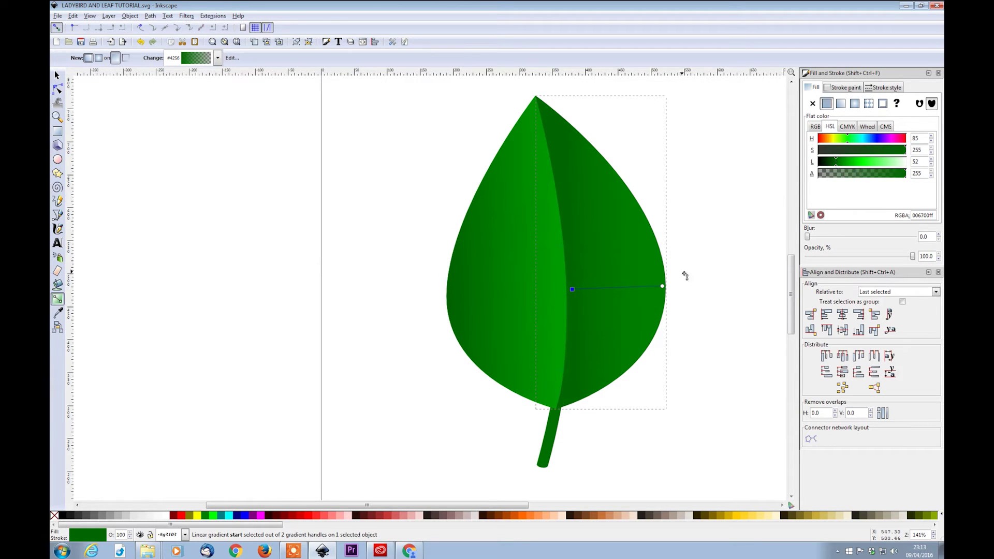
Set the right gradient's end to an opaque green of lightness 99 and nudge both gradient ends closer to the half's edges
{"action": "left_click", "coordinate": [662, 285]}
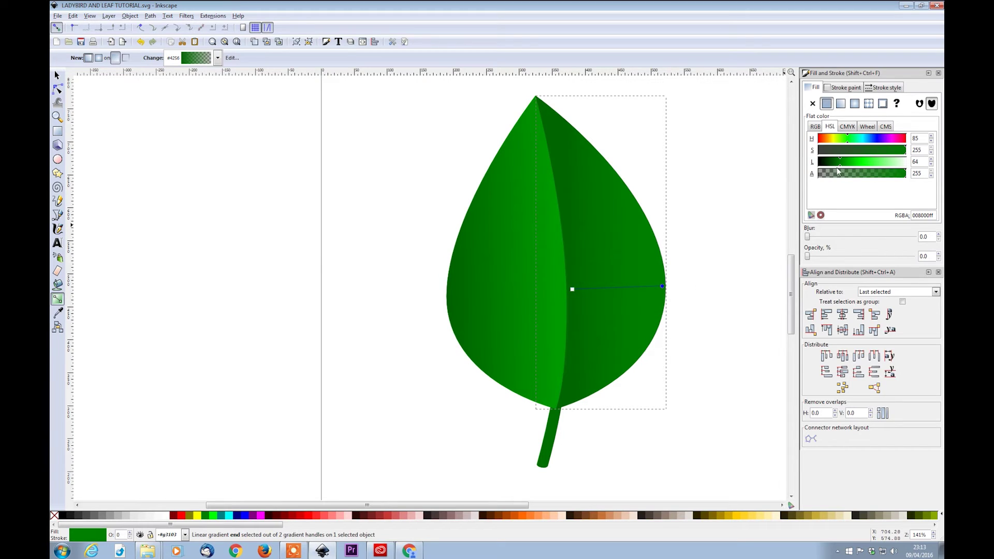
{"action": "left_click_drag", "start_coordinate": [841, 167], "coordinate": [852, 165]}
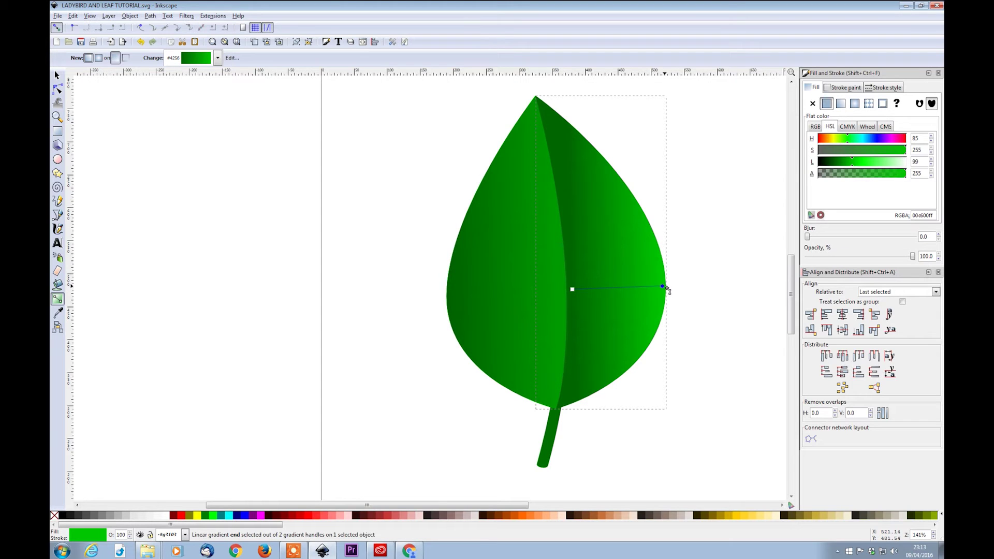
{"action": "left_click_drag", "start_coordinate": [664, 287], "coordinate": [665, 284]}
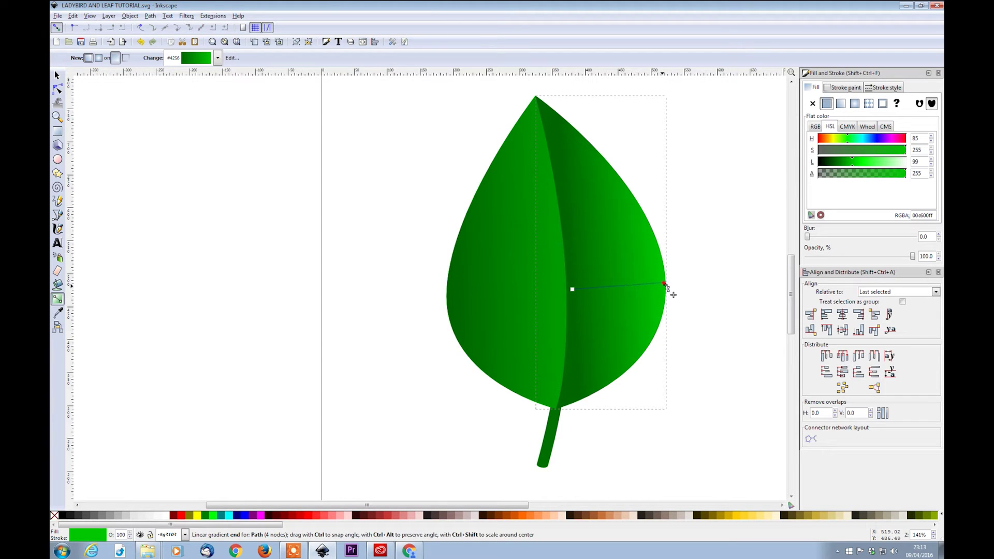
{"action": "left_click", "coordinate": [569, 291]}
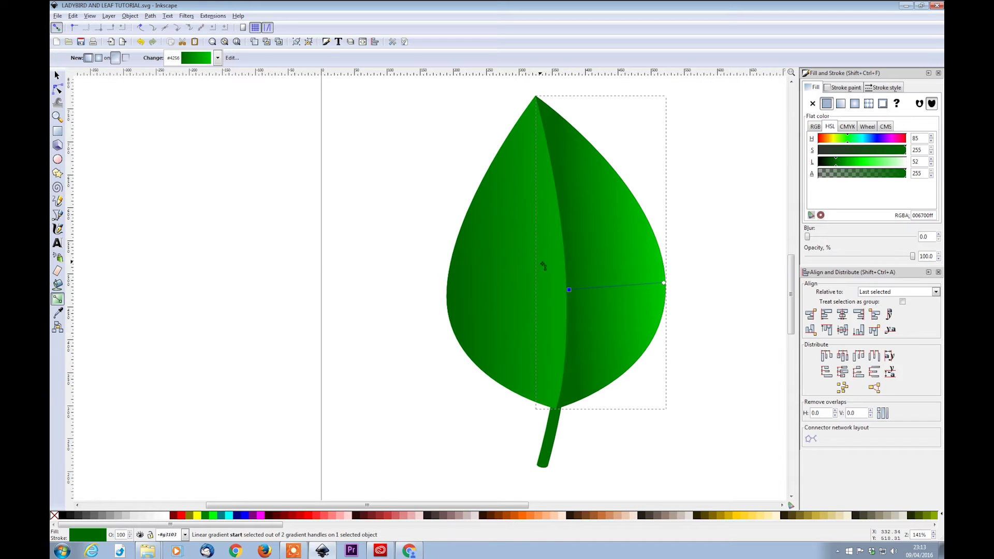
{"action": "key", "text": "Escape"}
{"action": "key", "text": "s"}
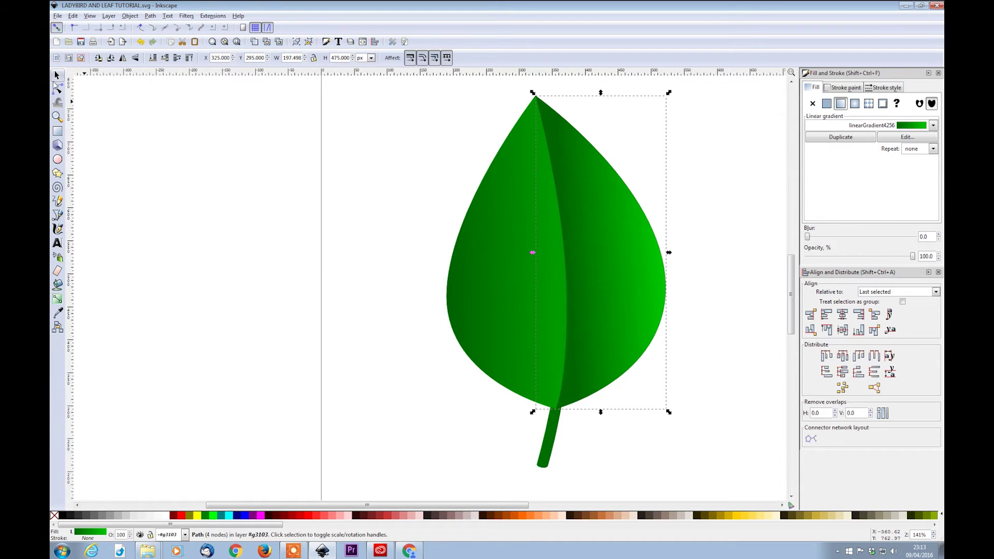
{"action": "left_click", "coordinate": [381, 230]}
Raise the stem to the front, above both leaf halves
{"action": "scroll", "coordinate": [389, 248], "scroll_direction": "down", "scroll_amount": 1, "text": "ctrl"}
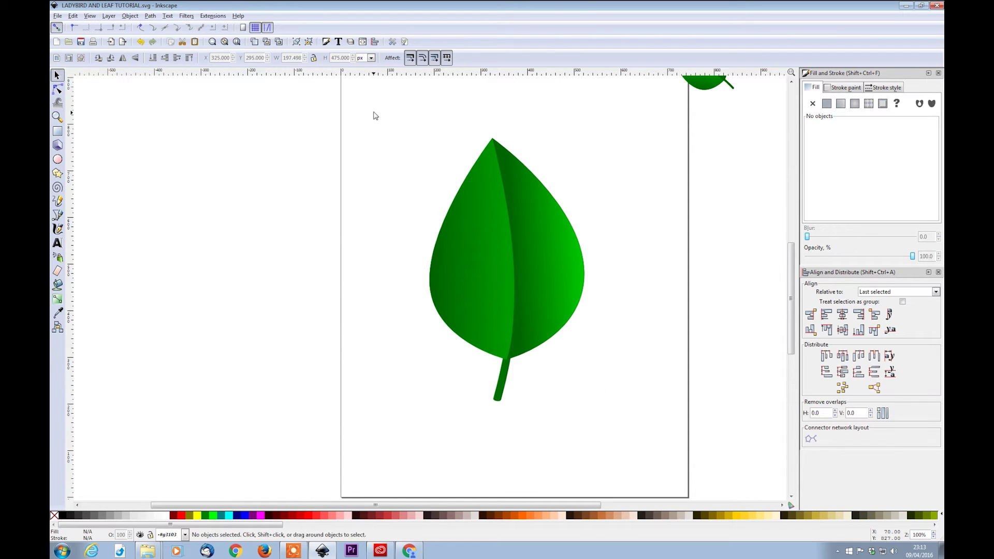
{"action": "left_click", "coordinate": [504, 388]}
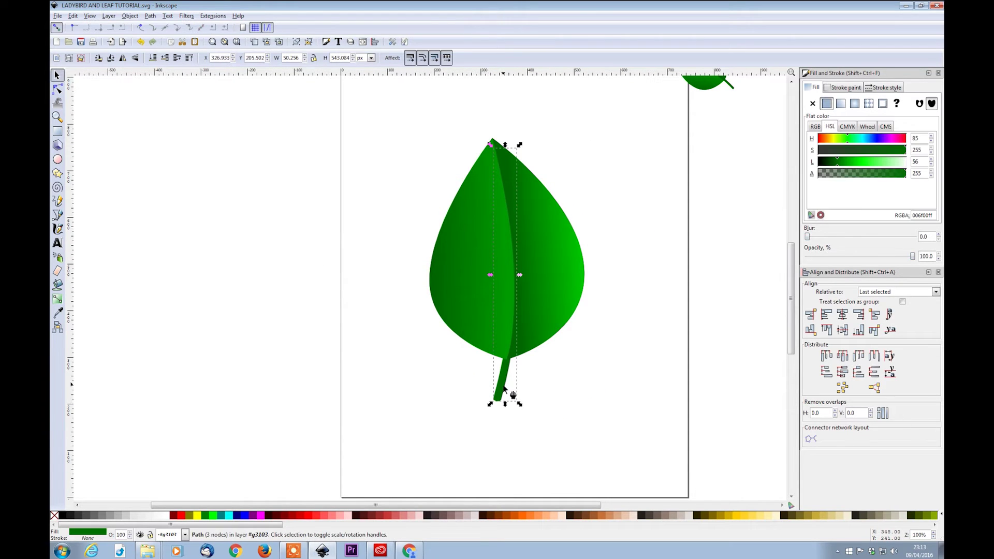
{"action": "left_click", "coordinate": [189, 59]}
Move the stem path's top node onto the fold between the two leaf halves, just below the leaf tip
{"action": "scroll", "coordinate": [393, 296], "scroll_direction": "up", "scroll_amount": 1, "text": "ctrl"}
{"action": "scroll", "coordinate": [520, 282], "scroll_direction": "up", "scroll_amount": 4}
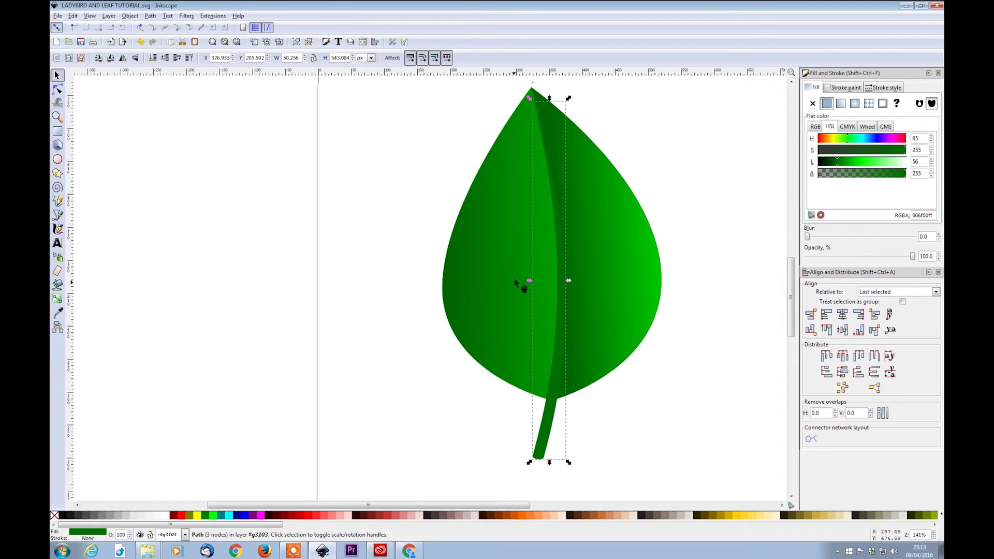
{"action": "double_click", "coordinate": [509, 179]}
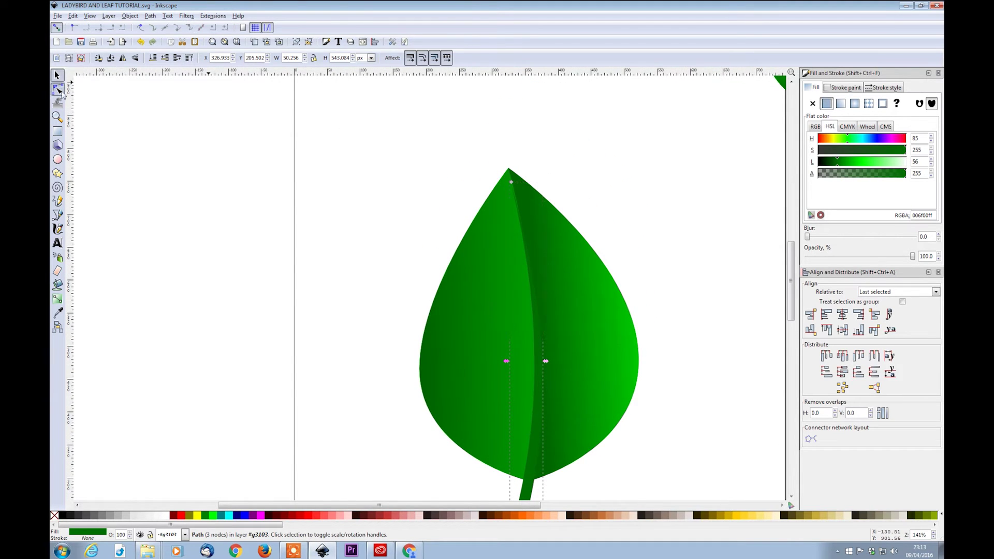
{"action": "scroll", "coordinate": [409, 207], "scroll_direction": "up", "scroll_amount": 1, "text": "ctrl"}
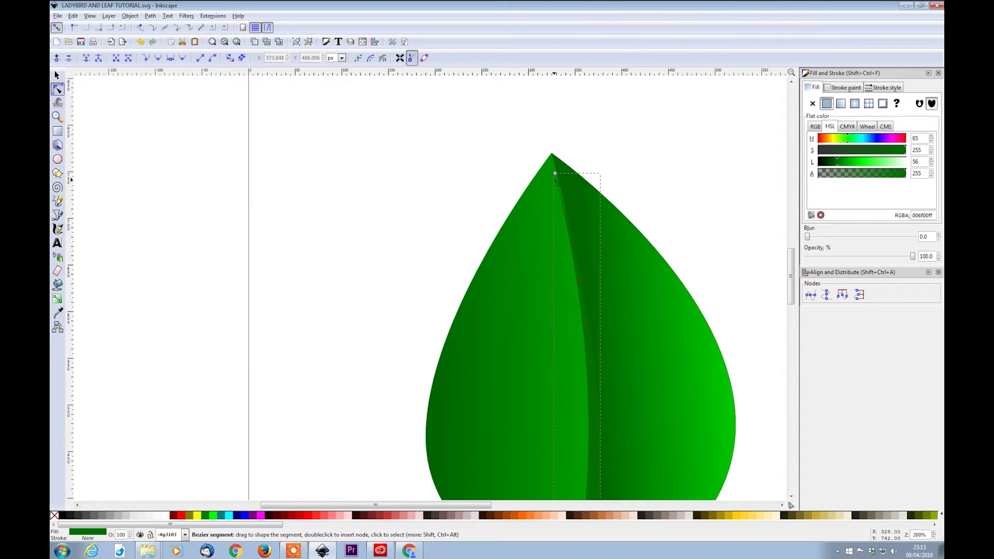
{"action": "scroll", "coordinate": [558, 186], "scroll_direction": "up", "scroll_amount": 2, "text": "ctrl"}
{"action": "scroll", "coordinate": [560, 189], "scroll_direction": "up", "scroll_amount": 1, "text": "ctrl"}
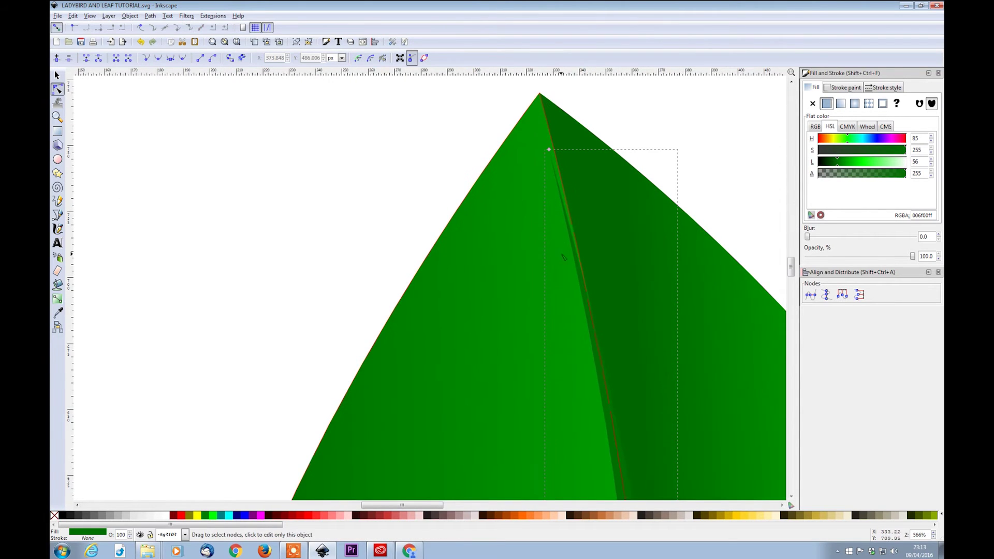
{"action": "left_click_drag", "start_coordinate": [549, 150], "coordinate": [554, 142]}
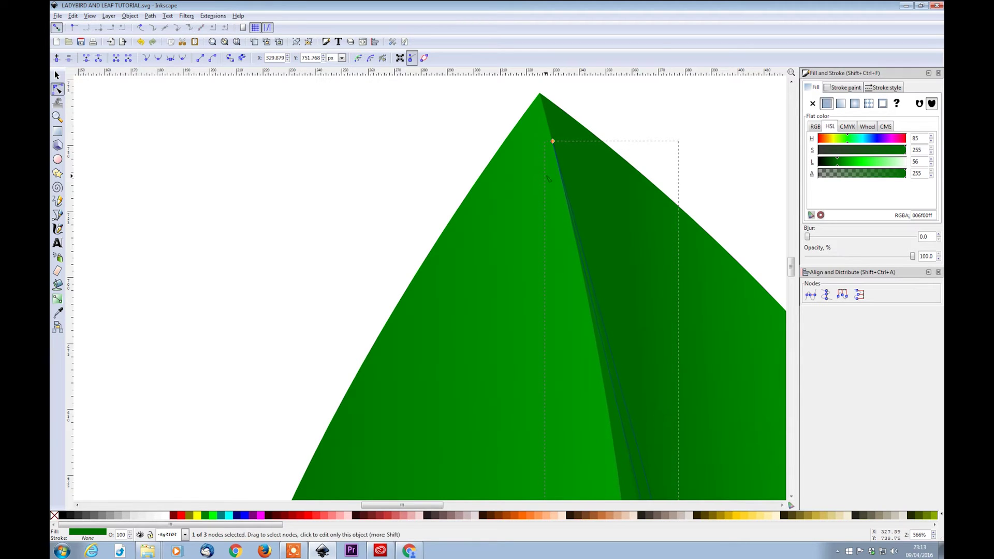
{"action": "scroll", "coordinate": [555, 203], "scroll_direction": "down", "scroll_amount": 6}
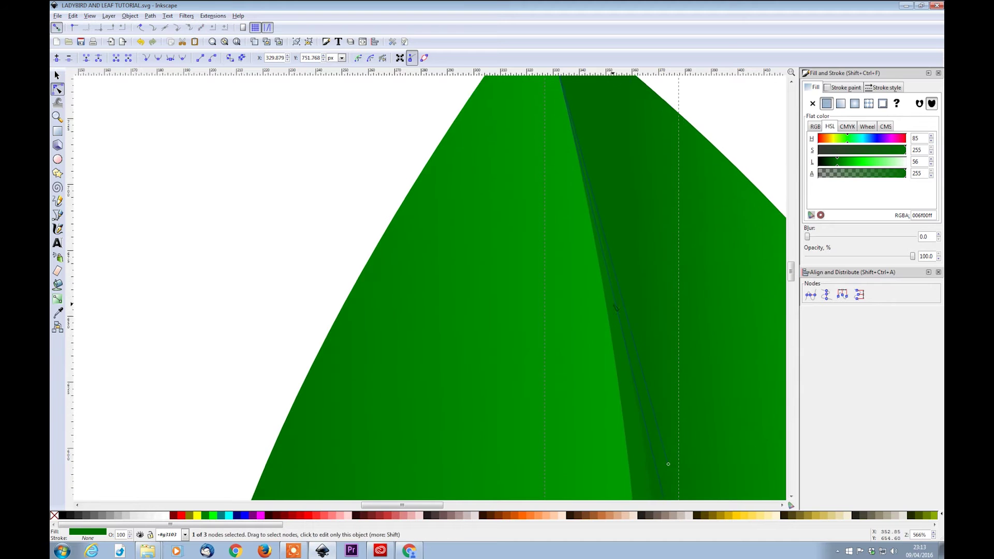
{"action": "scroll", "coordinate": [629, 311], "scroll_direction": "down", "scroll_amount": 5}
{"action": "scroll", "coordinate": [595, 310], "scroll_direction": "down", "scroll_amount": 3}
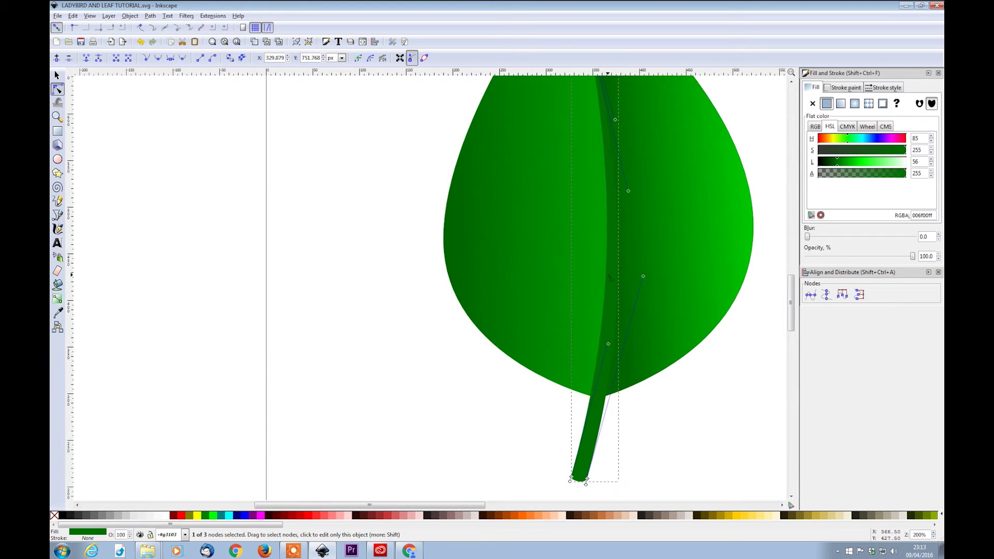
{"action": "left_click", "coordinate": [384, 195]}
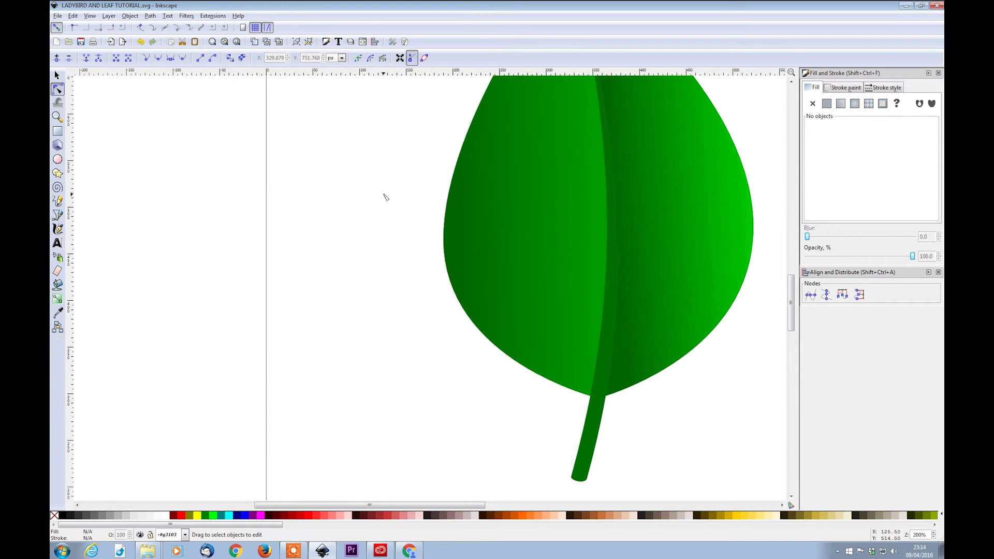
Group the leaf halves and the stem into a single leaf object
{"action": "scroll", "coordinate": [480, 291], "scroll_direction": "up", "scroll_amount": 1}
{"action": "scroll", "coordinate": [479, 291], "scroll_direction": "down", "scroll_amount": 4}
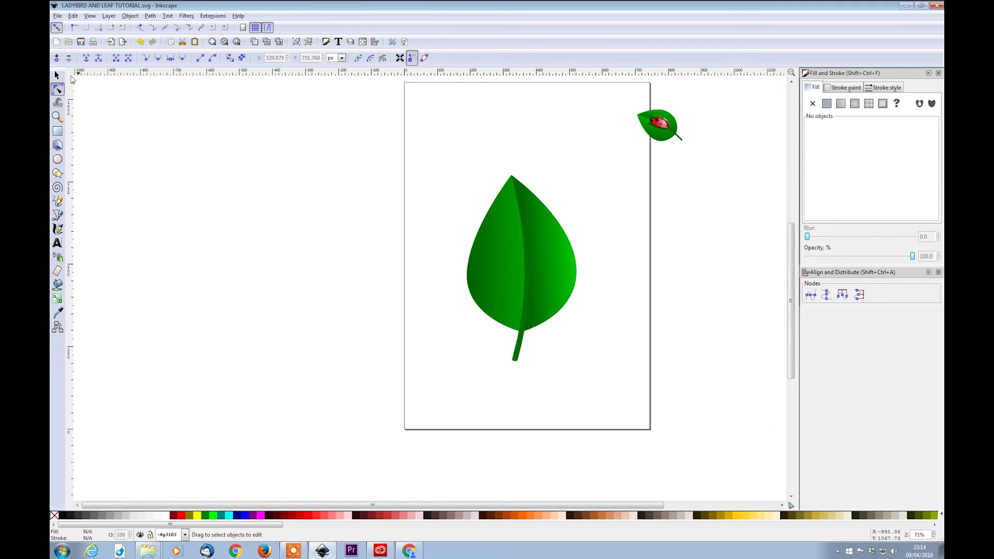
{"action": "left_click", "coordinate": [57, 75]}
{"action": "left_click_drag", "start_coordinate": [428, 162], "coordinate": [624, 427]}
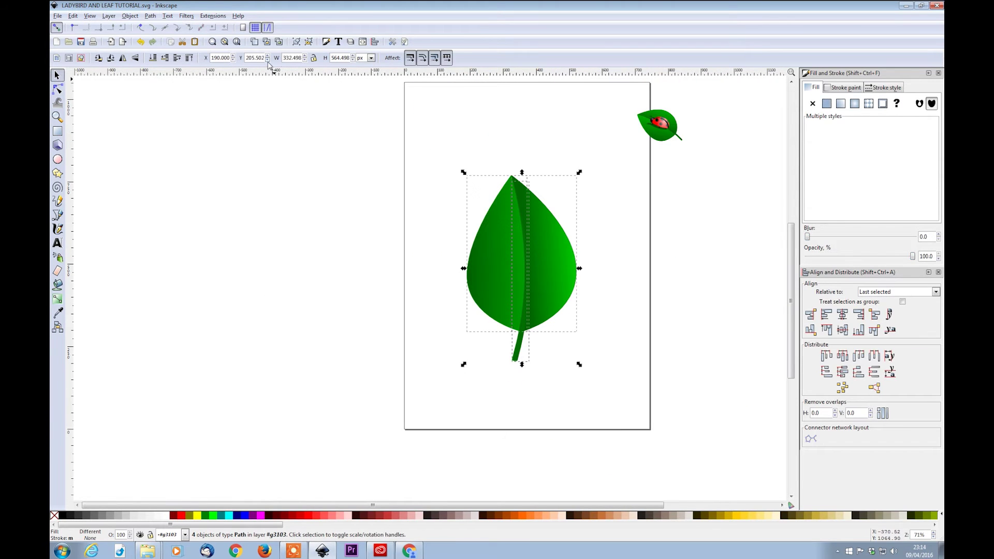
{"action": "left_click", "coordinate": [296, 43]}
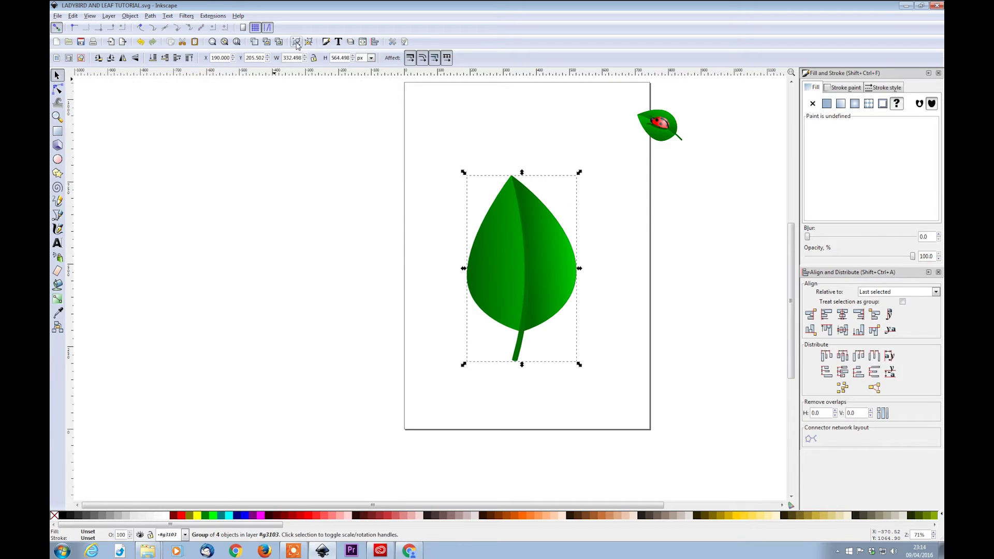
Rotate the grouped leaf so its tip points to the upper left, and move it off the page beside the page's upper left
{"action": "left_click", "coordinate": [503, 243]}
{"action": "left_click_drag", "start_coordinate": [464, 173], "coordinate": [367, 264]}
{"action": "left_click", "coordinate": [57, 76]}
{"action": "left_click_drag", "start_coordinate": [468, 253], "coordinate": [263, 120]}
Draw an ellipse about 557 px wide across the lower half of the page and fill it with red
{"action": "left_click", "coordinate": [58, 159]}
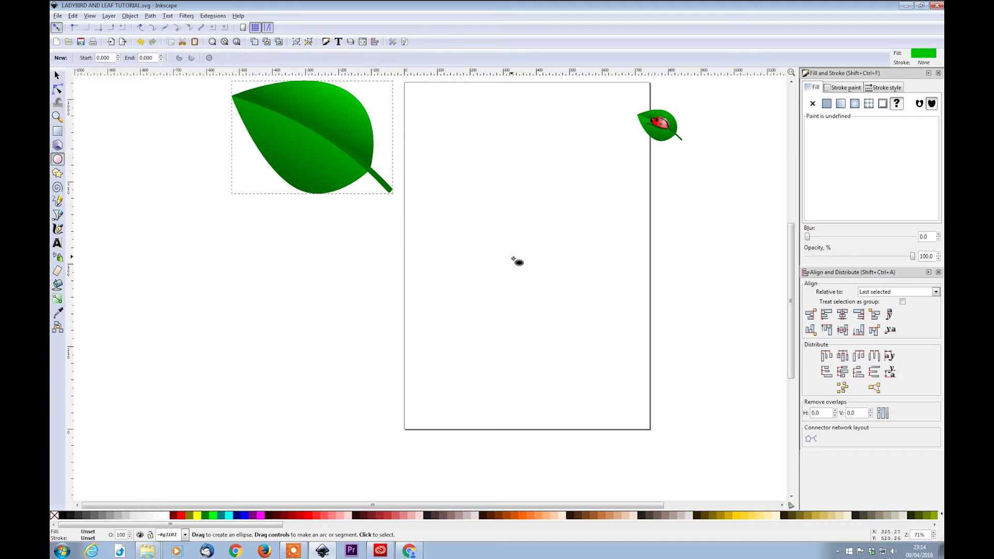
{"action": "mouse_move", "coordinate": [438, 242]}
{"action": "left_mouse_down"}
{"action": "mouse_move", "coordinate": [603, 327]}
{"action": "mouse_move", "coordinate": [622, 377]}
{"action": "left_mouse_up"}
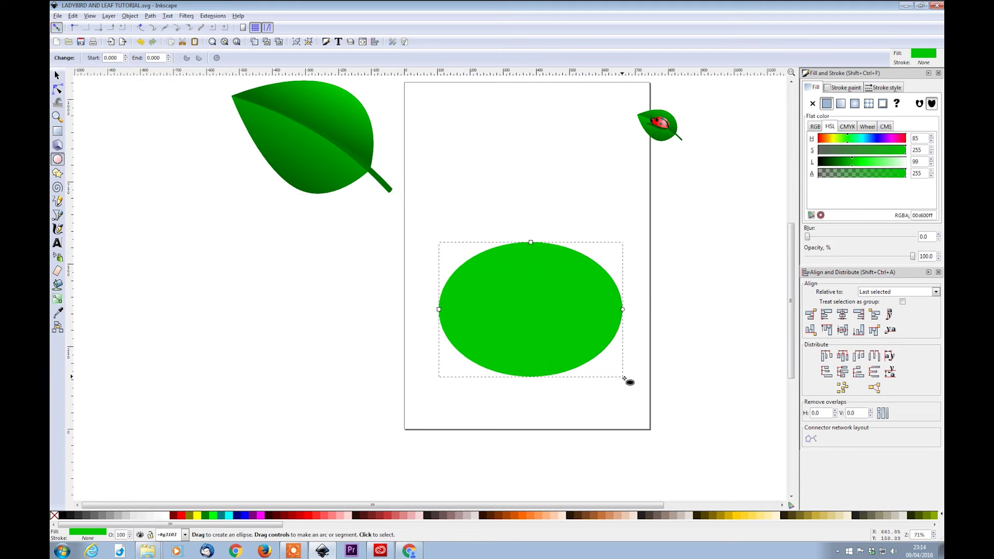
{"action": "left_click", "coordinate": [181, 516]}
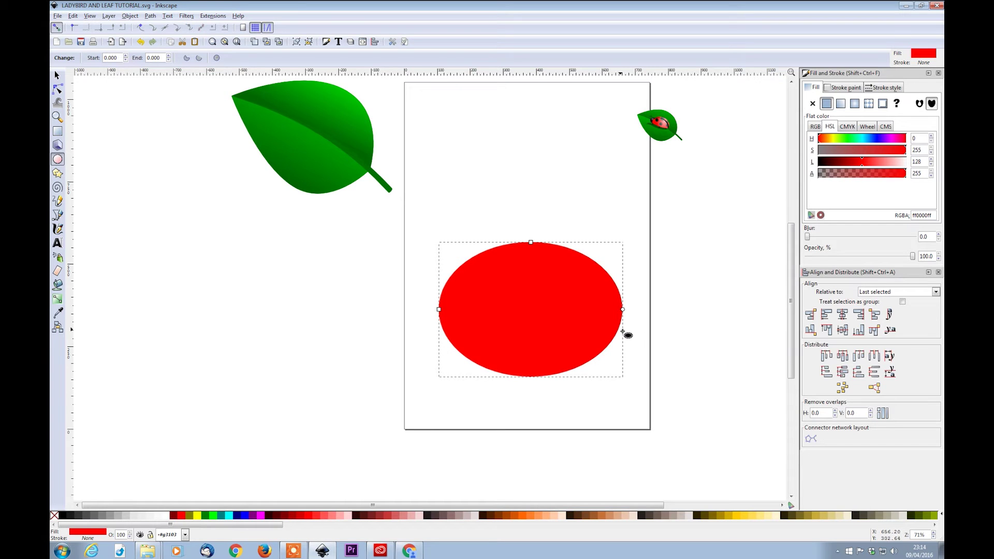
Draw a brown (#784421) rectangle of about 706 by 168 px and place it over the lower part of the red ellipse
{"action": "left_click", "coordinate": [58, 131]}
{"action": "left_click_drag", "start_coordinate": [412, 353], "coordinate": [645, 409]}
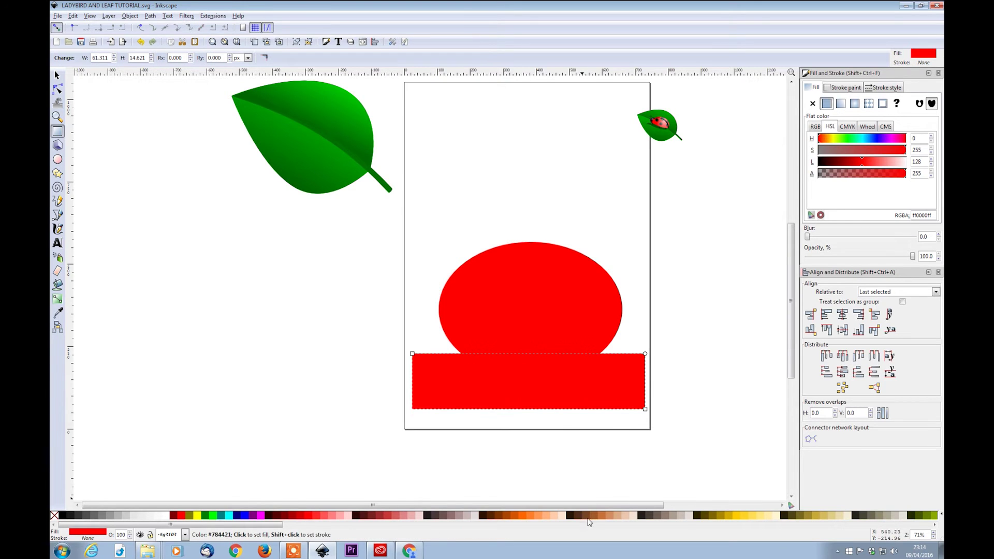
{"action": "left_click", "coordinate": [585, 516]}
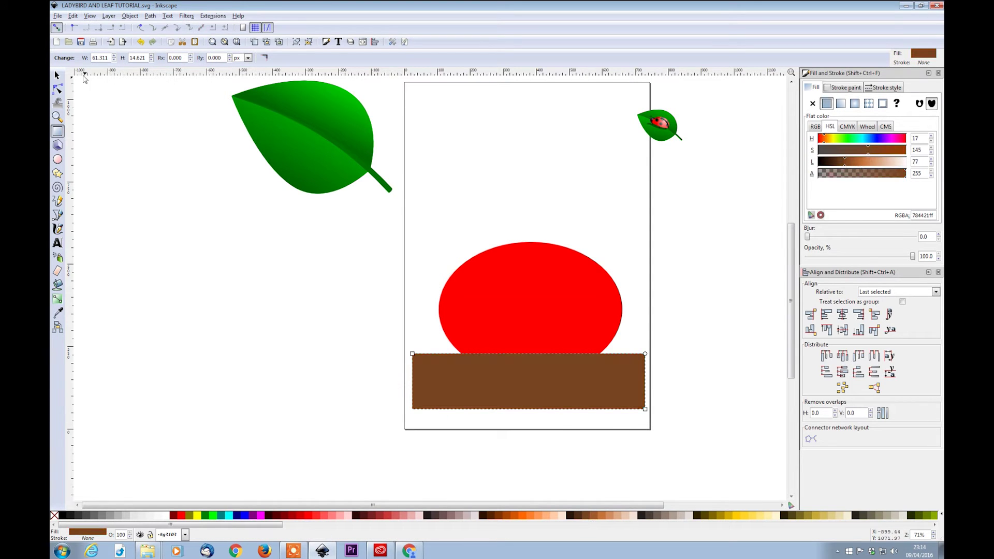
{"action": "left_click", "coordinate": [57, 75]}
{"action": "mouse_move", "coordinate": [495, 378]}
{"action": "left_mouse_down"}
{"action": "mouse_move", "coordinate": [485, 411]}
{"action": "mouse_move", "coordinate": [474, 364]}
{"action": "mouse_move", "coordinate": [491, 365]}
{"action": "left_mouse_up"}
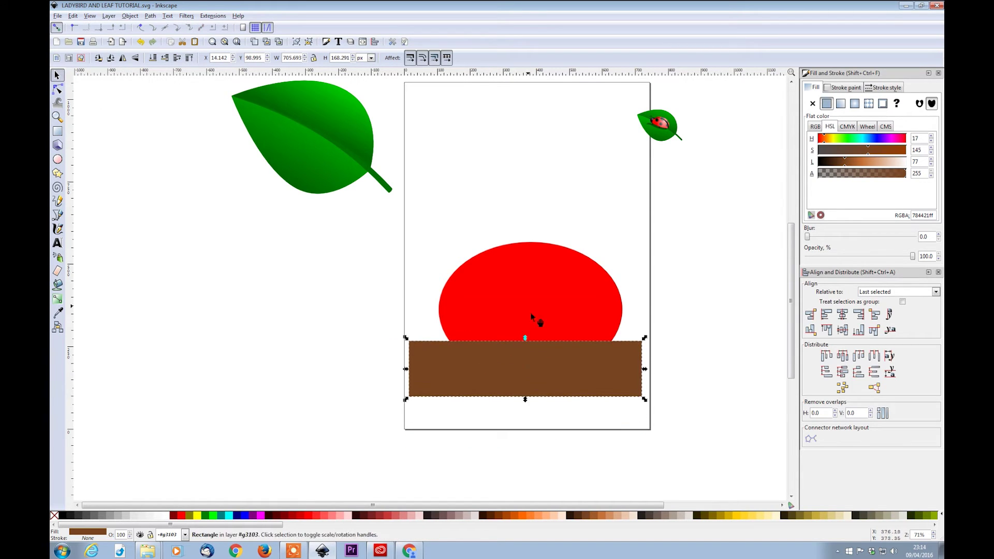
Subtract the brown rectangle from the red ellipse with Difference to give the body a flat base
{"action": "left_click", "coordinate": [523, 297], "text": "shift"}
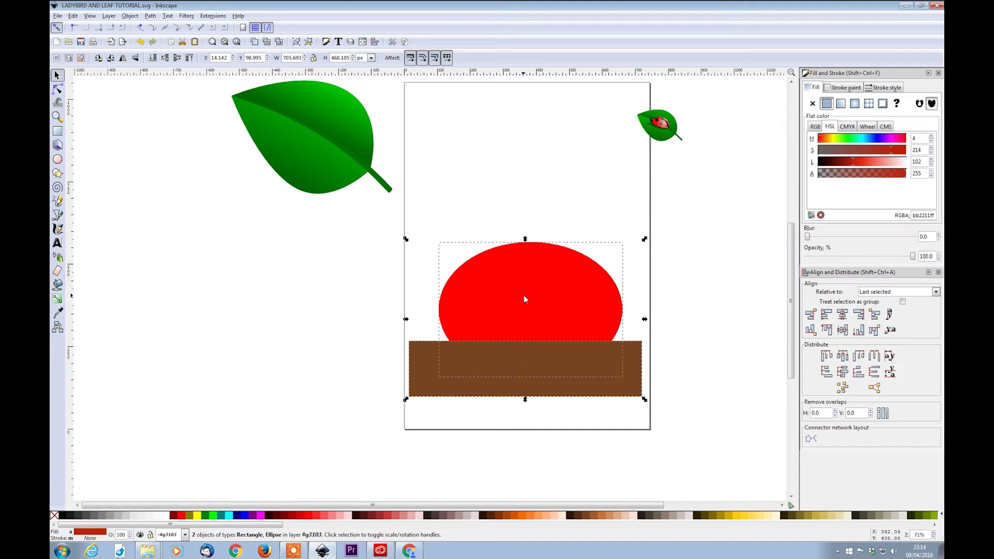
{"action": "left_click", "coordinate": [150, 16]}
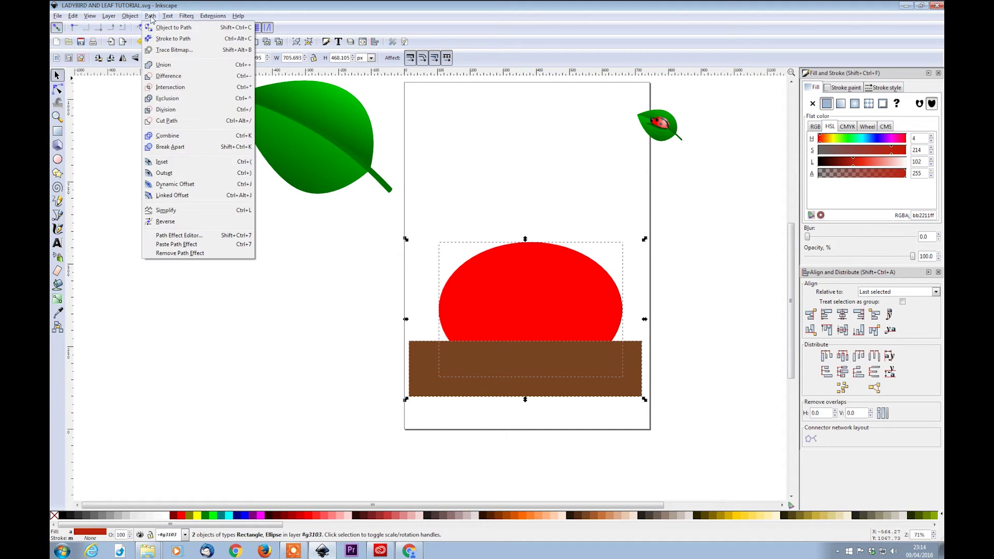
{"action": "left_click", "coordinate": [169, 76]}
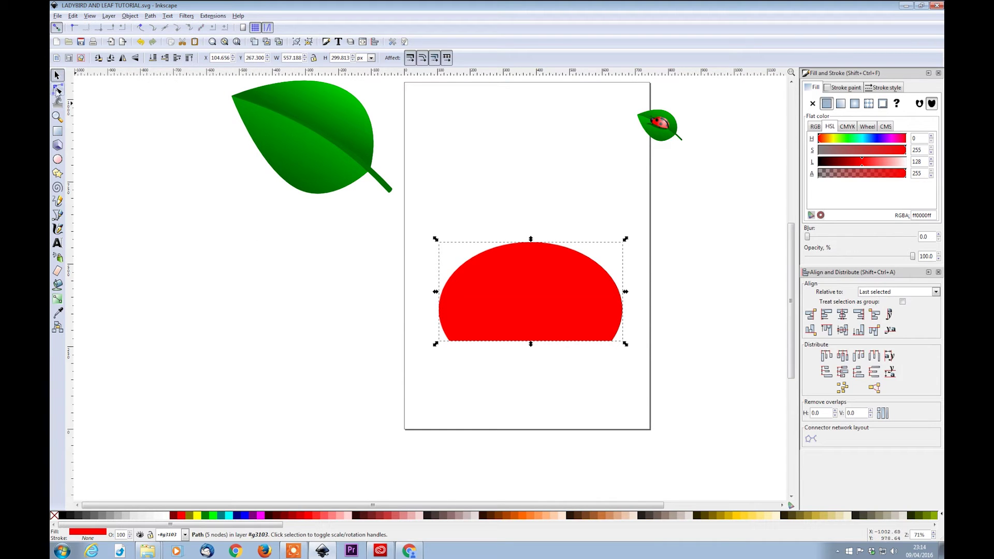
Bend the red body's flat bottom edge into a shallow downward curve
{"action": "left_click", "coordinate": [57, 91]}
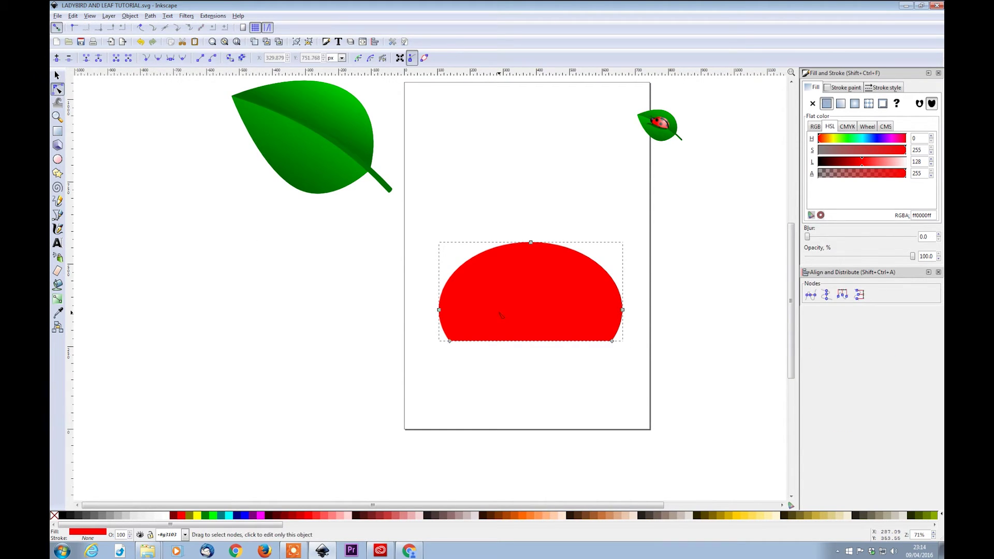
{"action": "left_click_drag", "start_coordinate": [529, 342], "coordinate": [532, 353]}
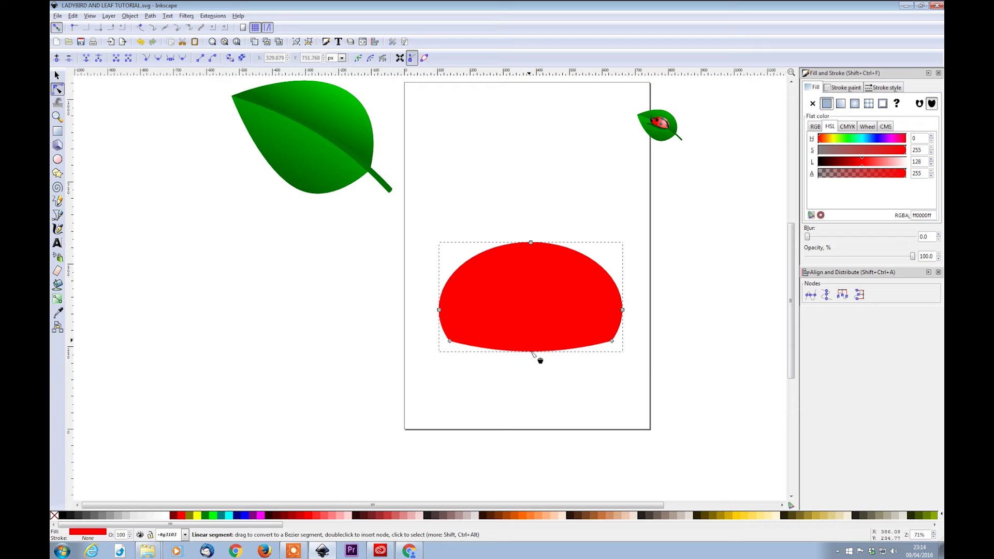
{"action": "left_click", "coordinate": [532, 370]}
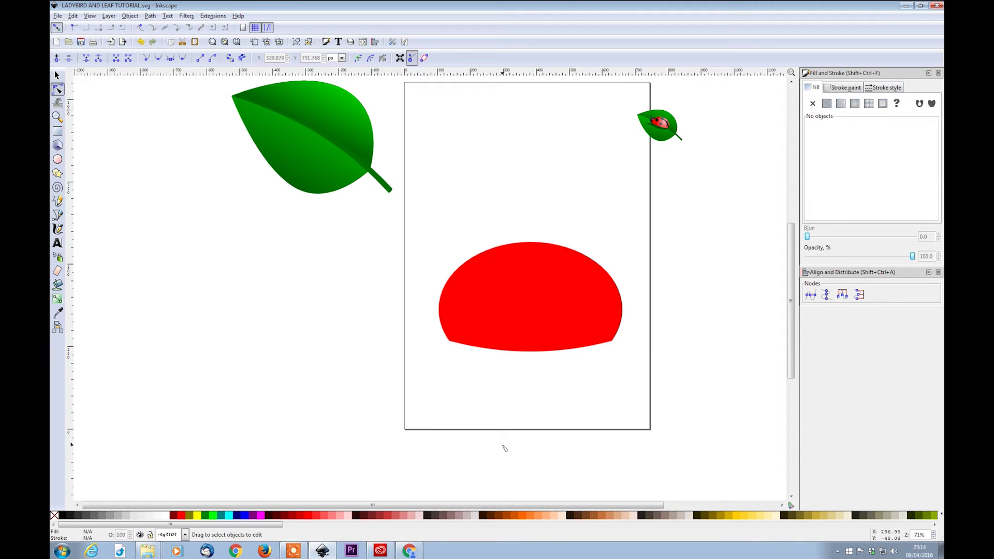
Draw a circle about 209 px in diameter overlapping the body's left end and fill it with black
{"action": "left_click", "coordinate": [58, 159]}
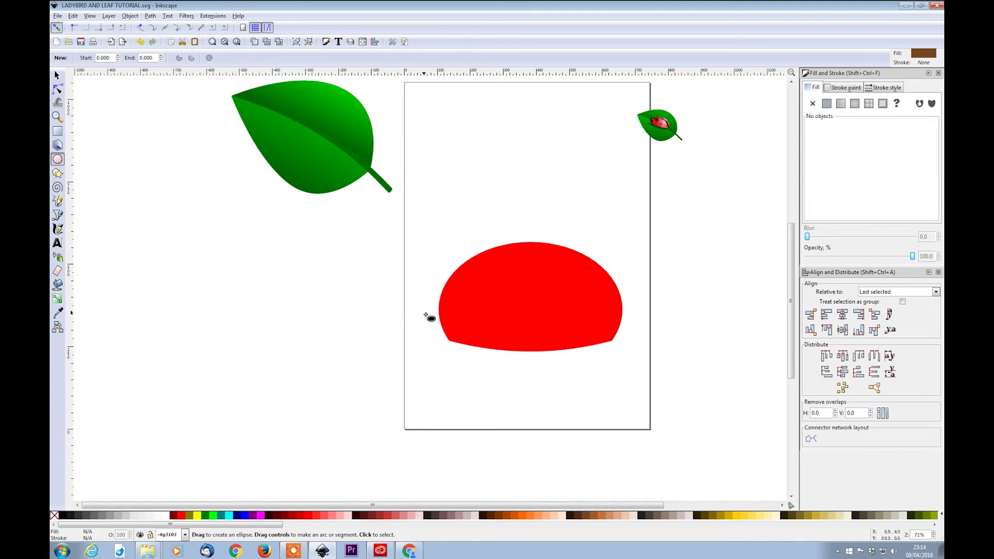
{"action": "left_click_drag", "start_coordinate": [382, 289], "coordinate": [450, 362]}
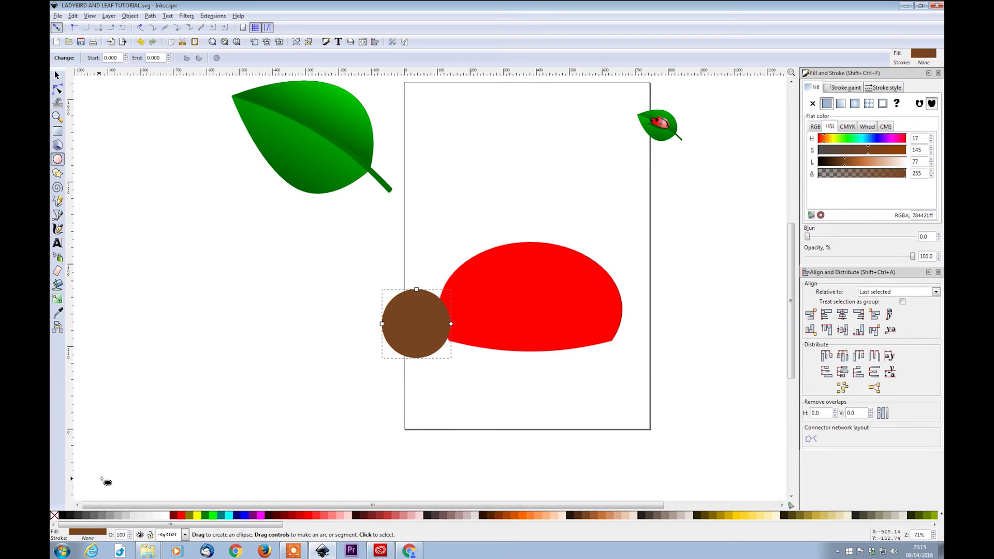
{"action": "left_click", "coordinate": [63, 515]}
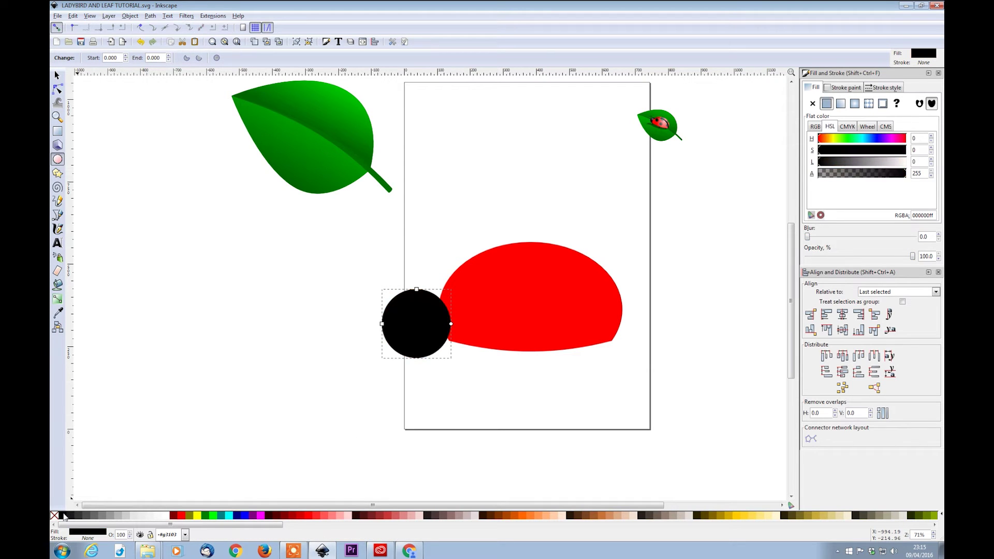
Place the black head circle behind the body's left end and scale it down to about 183 px
{"action": "left_click", "coordinate": [57, 76]}
{"action": "left_click_drag", "start_coordinate": [416, 324], "coordinate": [432, 310]}
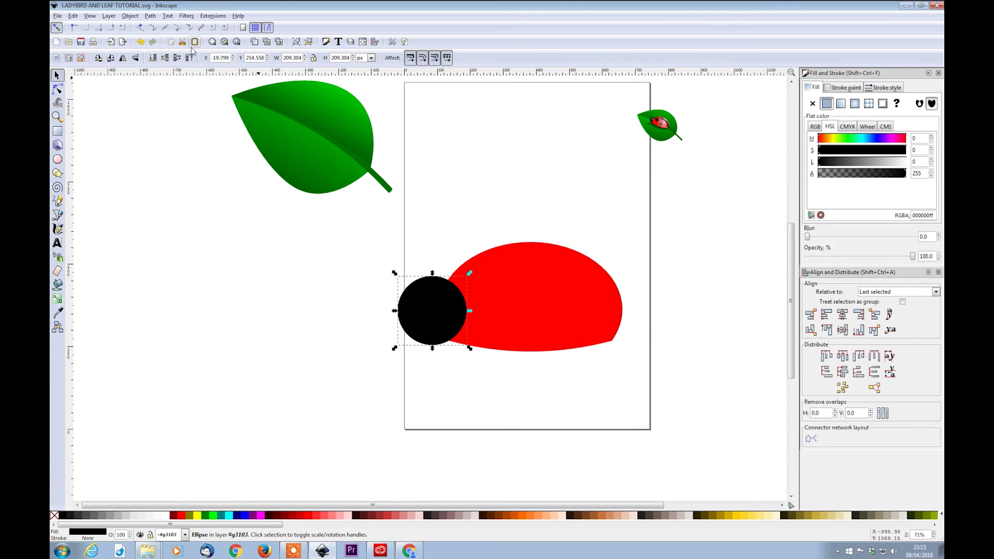
{"action": "left_click", "coordinate": [153, 58]}
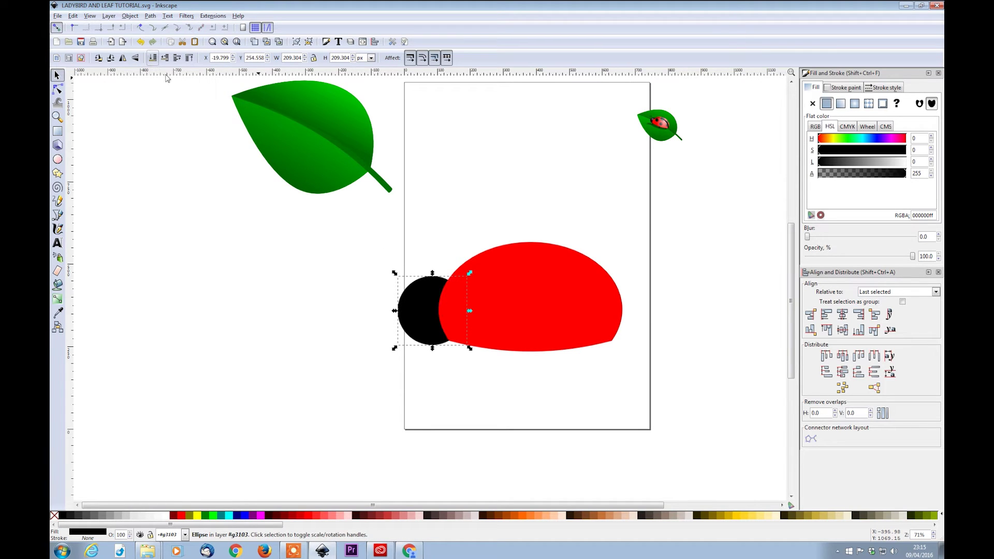
{"action": "scroll", "coordinate": [444, 361], "scroll_direction": "up", "scroll_amount": 2, "text": "ctrl"}
{"action": "scroll", "coordinate": [446, 349], "scroll_direction": "down", "scroll_amount": 2, "text": "ctrl"}
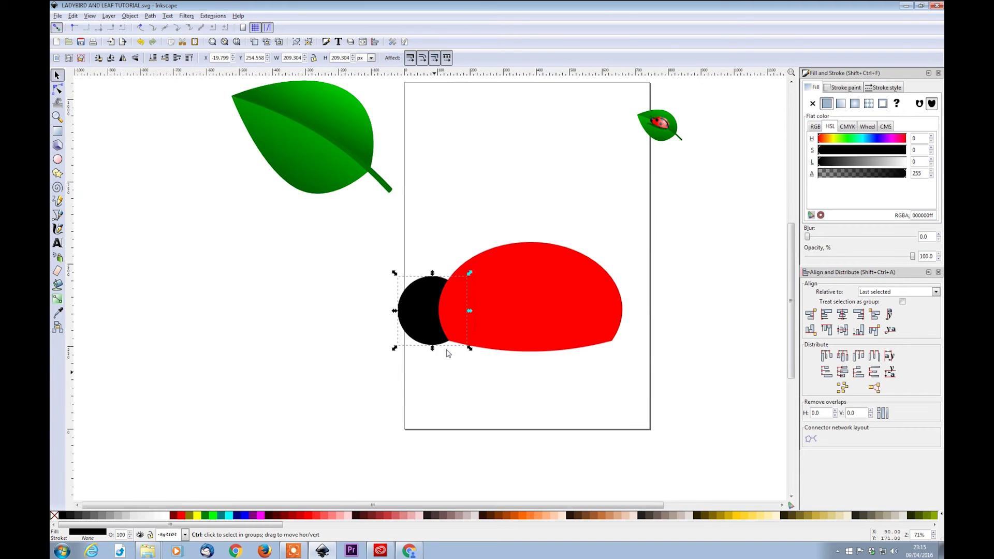
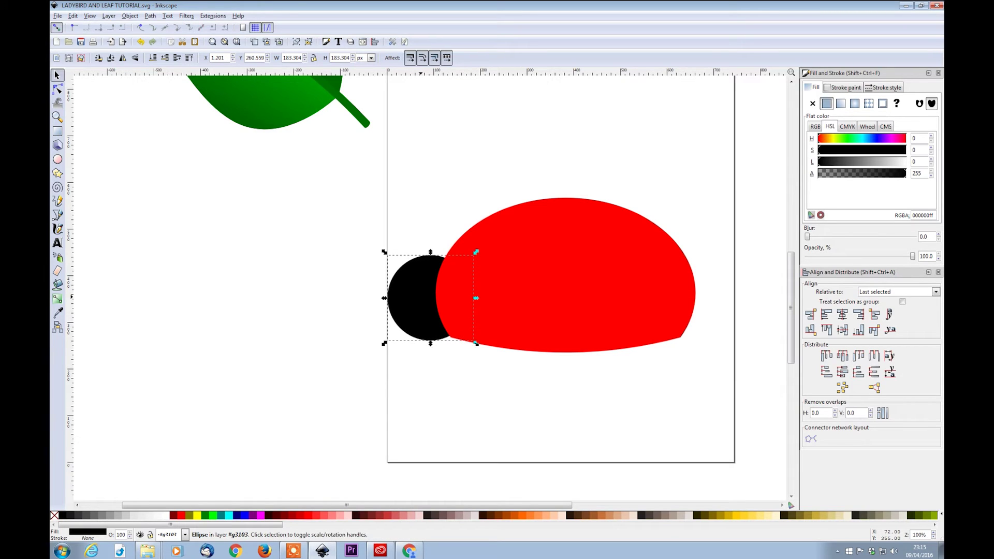
{"action": "left_click", "coordinate": [455, 220]}
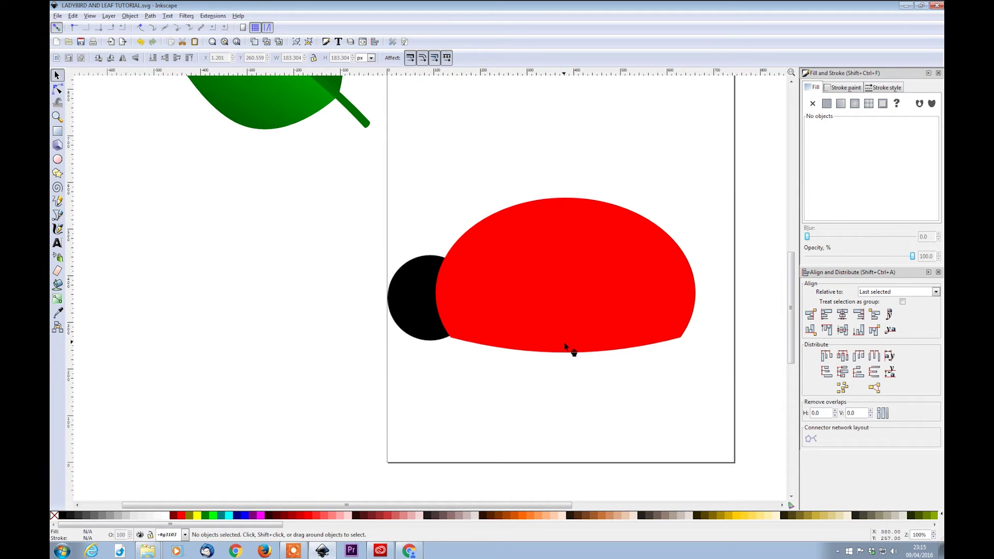
Duplicate the head circle and place the copy on the left part of the red body
{"action": "left_click", "coordinate": [419, 300]}
{"action": "key", "text": "ctrl"}
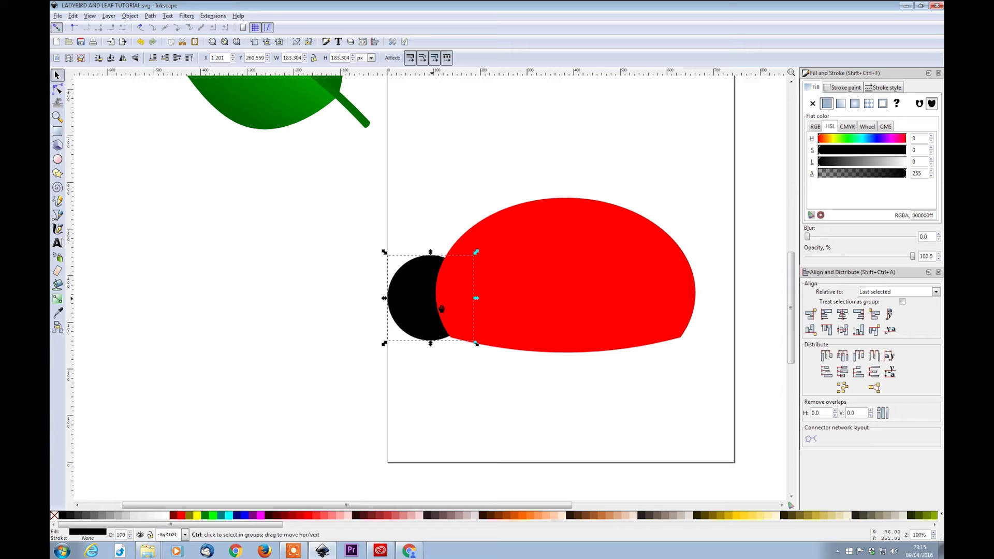
{"action": "key", "text": "ctrl+d"}
{"action": "left_click_drag", "start_coordinate": [441, 309], "coordinate": [499, 302]}
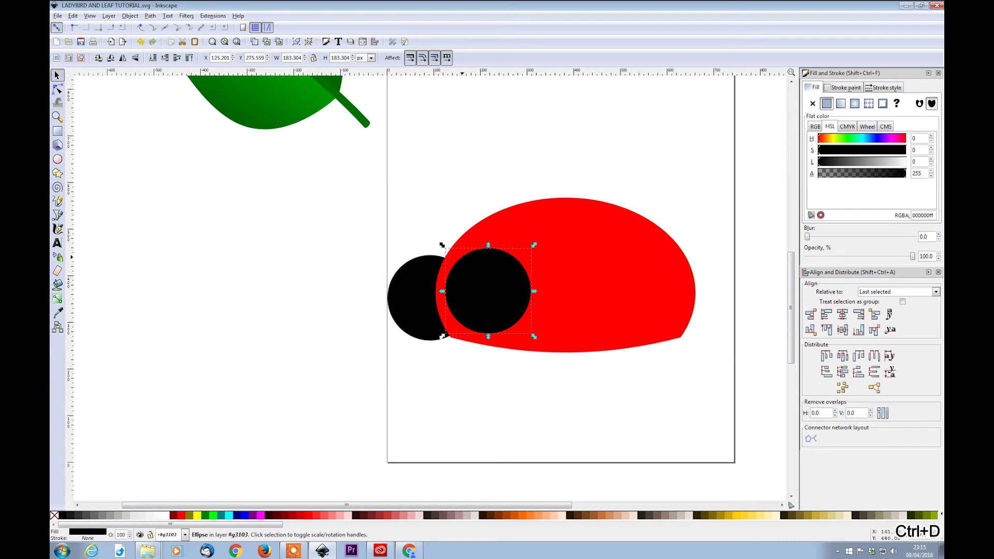
Scale the copied circle down to spot size and duplicate it to spread five black spots over the body
{"action": "left_click_drag", "start_coordinate": [444, 248], "coordinate": [595, 250]}
{"action": "key", "text": "ctrl+d"}
{"action": "key", "text": "ctrl+d"}
{"action": "key", "text": "ctrl+d"}
{"action": "key", "text": "ctrl+d"}
{"action": "key", "text": "ctrl+z"}
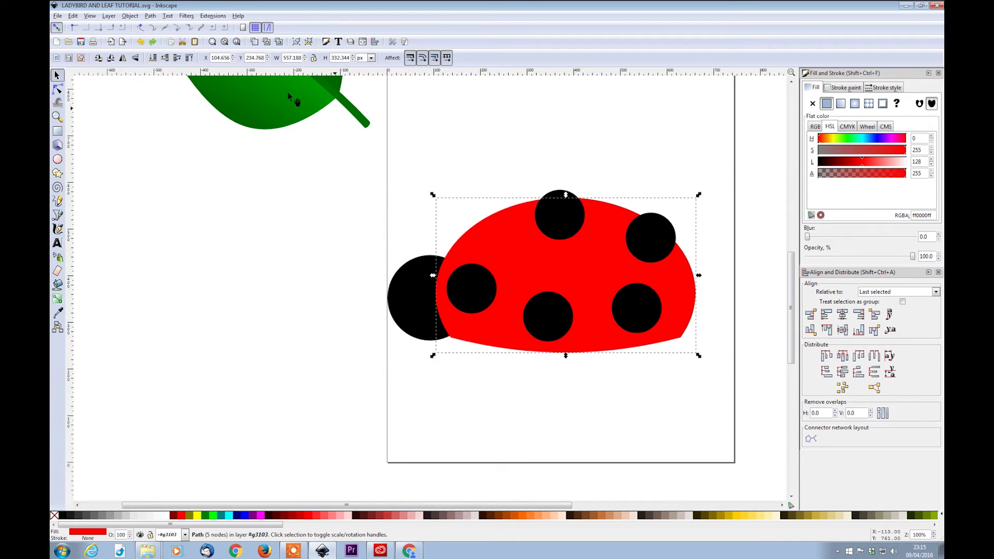
Enlarge the spot at the body's top edge to about 149 px and shift it slightly down and right
{"action": "left_click", "coordinate": [559, 215]}
{"action": "left_click_drag", "start_coordinate": [585, 241], "coordinate": [600, 259]}
{"action": "left_click_drag", "start_coordinate": [561, 216], "coordinate": [566, 225]}
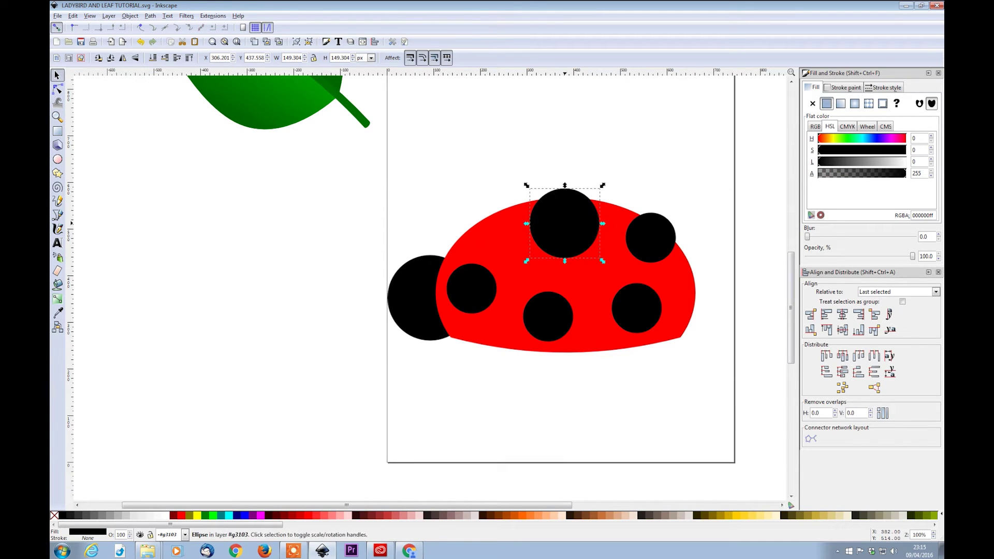
Enlarge the lower middle spot slightly and nudge the lower right, upper right and large top spots into better positions
{"action": "left_click", "coordinate": [547, 317]}
{"action": "left_click_drag", "start_coordinate": [525, 293], "coordinate": [551, 314]}
{"action": "left_click", "coordinate": [654, 307]}
{"action": "left_click_drag", "start_coordinate": [654, 307], "coordinate": [658, 307]}
{"action": "left_click_drag", "start_coordinate": [652, 244], "coordinate": [652, 242]}
{"action": "left_click_drag", "start_coordinate": [564, 223], "coordinate": [566, 220]}
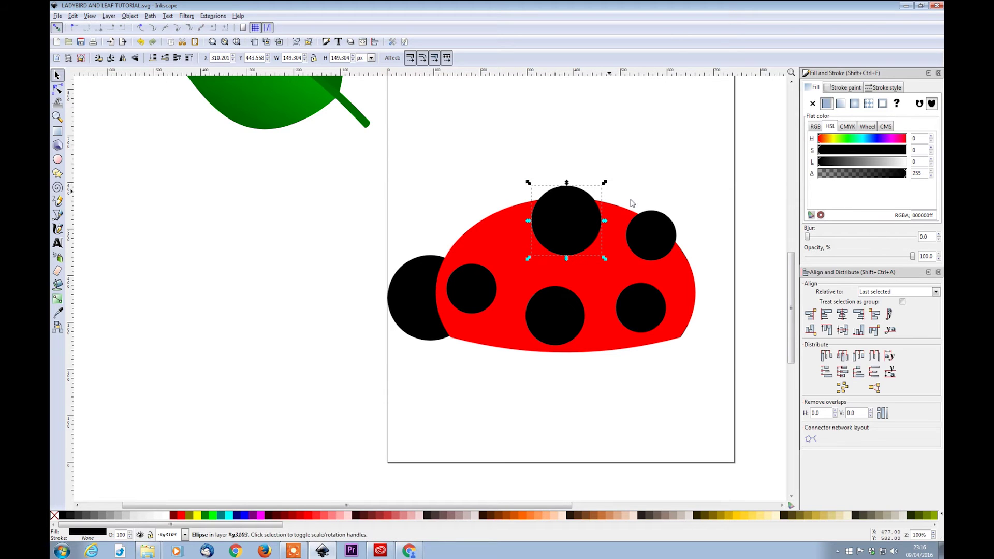
{"action": "left_click", "coordinate": [643, 189]}
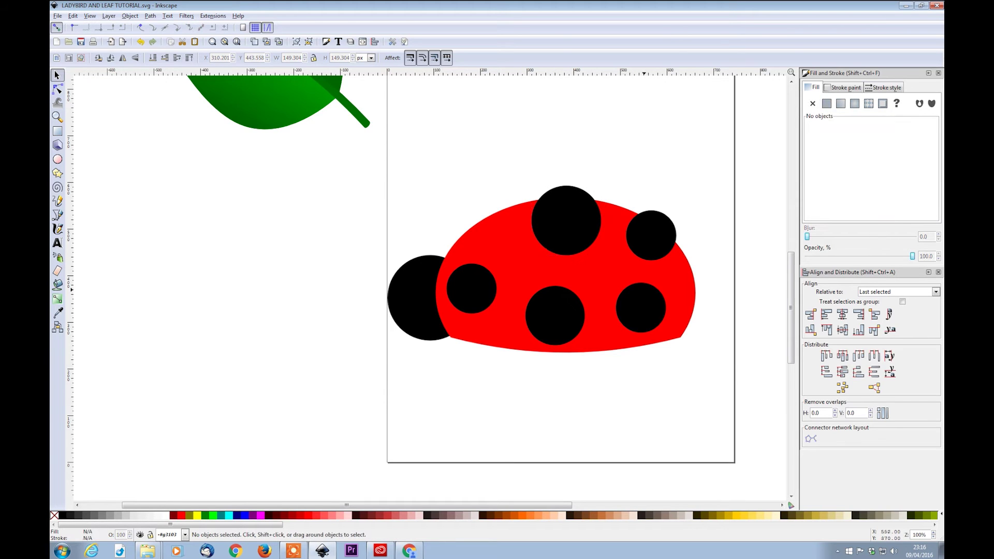
Trim the large top spot to the body's outline by intersecting it with a duplicate of the red body
{"action": "left_click", "coordinate": [500, 234]}
{"action": "key", "text": "ctrl+d"}
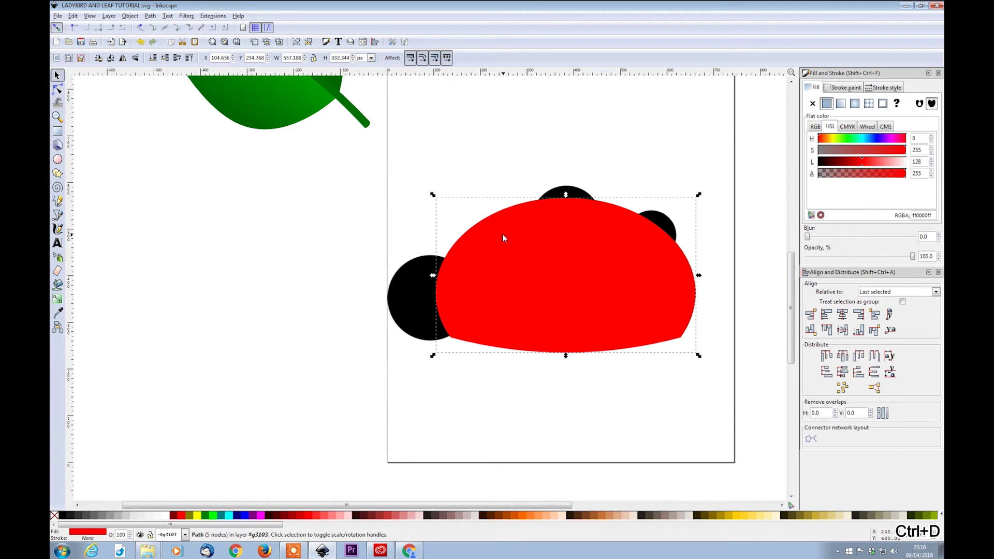
{"action": "left_click", "coordinate": [565, 197], "text": "shift"}
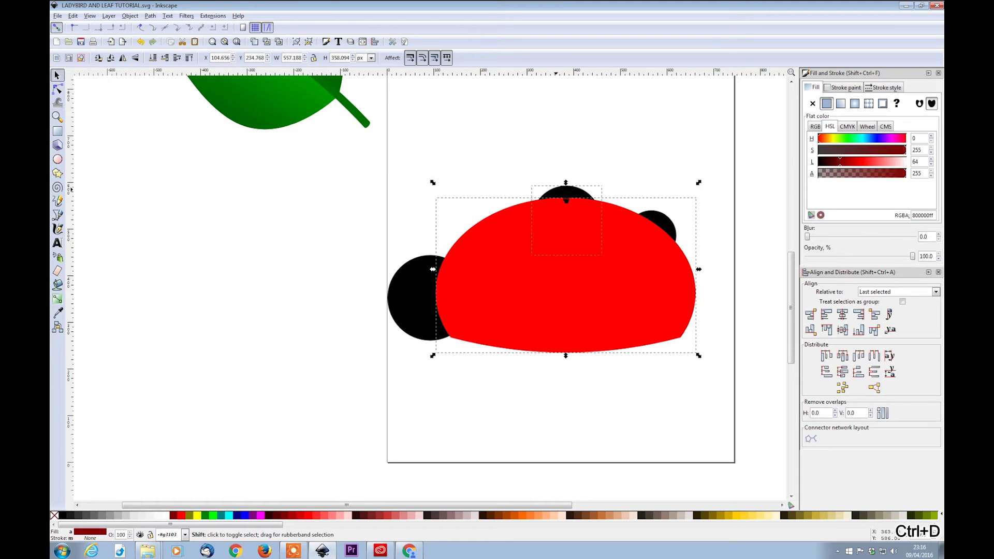
{"action": "left_click", "coordinate": [150, 16]}
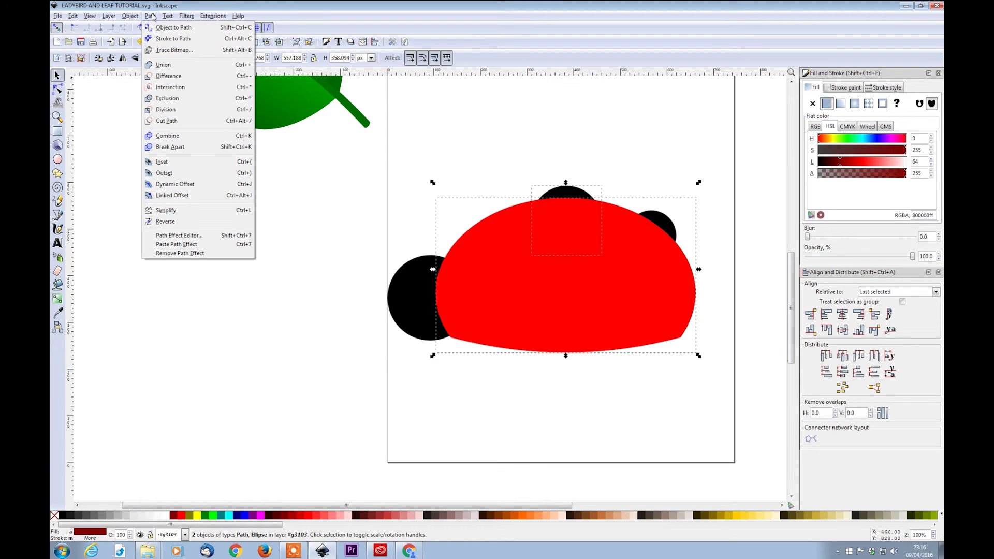
{"action": "left_click", "coordinate": [169, 87]}
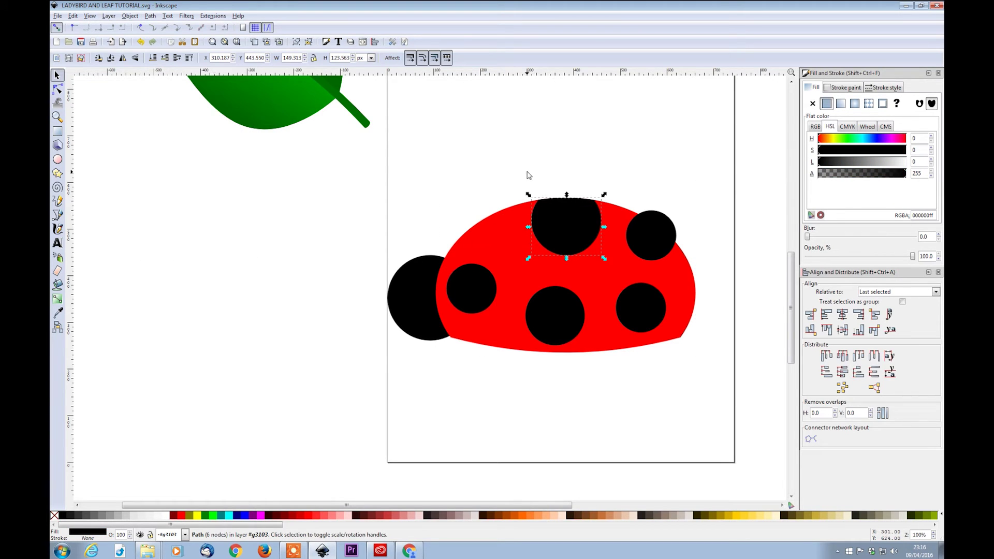
{"action": "mouse_move", "coordinate": [558, 227]}
{"action": "left_mouse_down"}
{"action": "mouse_move", "coordinate": [523, 188]}
{"action": "mouse_move", "coordinate": [551, 218]}
{"action": "left_mouse_up"}
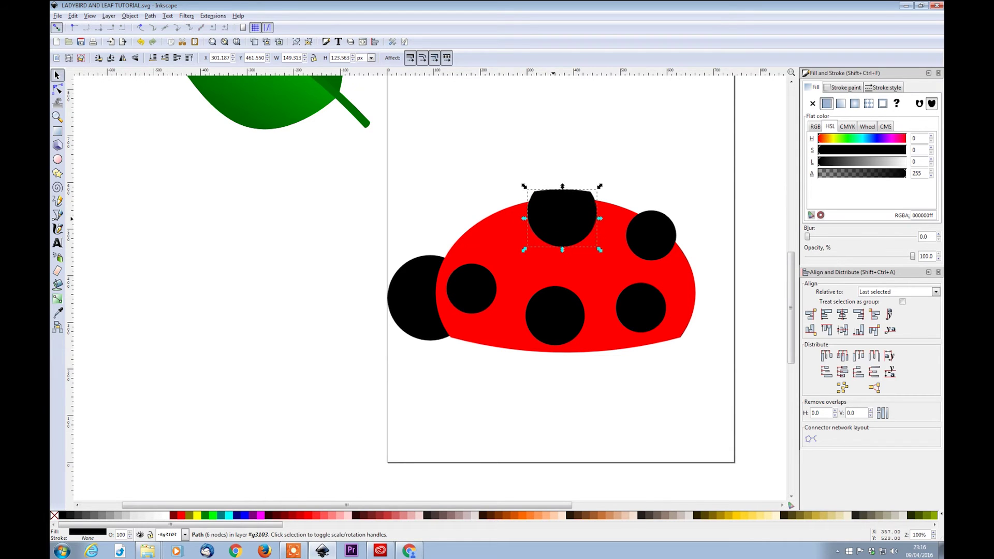
{"action": "left_click", "coordinate": [140, 41]}
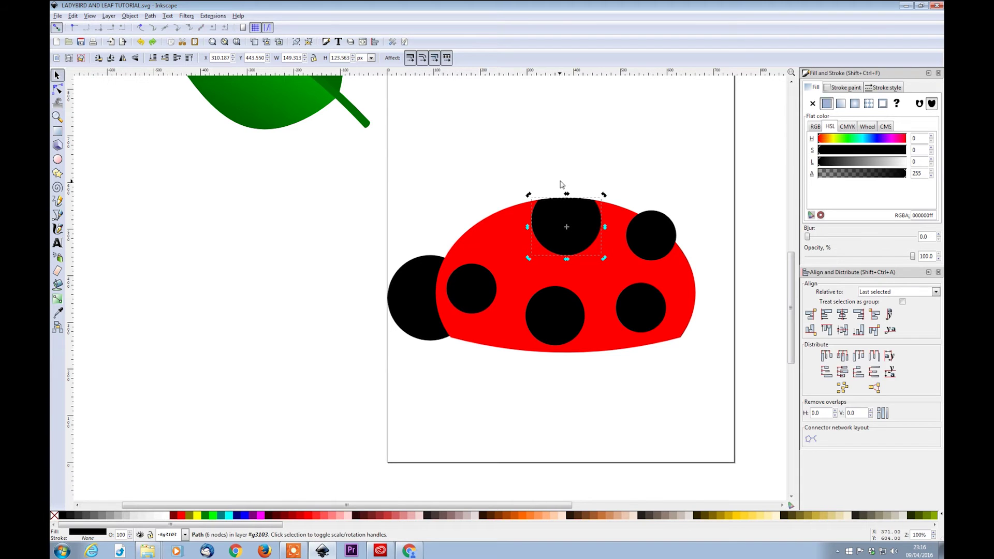
Trim the upper right spot to the body's edge by intersecting it with another duplicate of the red body
{"action": "left_click", "coordinate": [678, 276]}
{"action": "key", "text": "ctrl"}
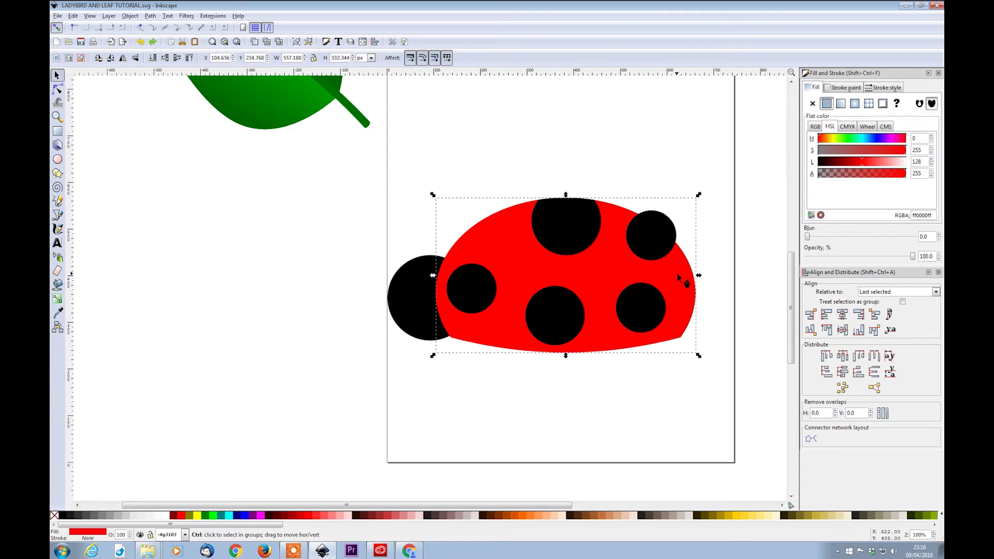
{"action": "key", "text": "ctrl+d"}
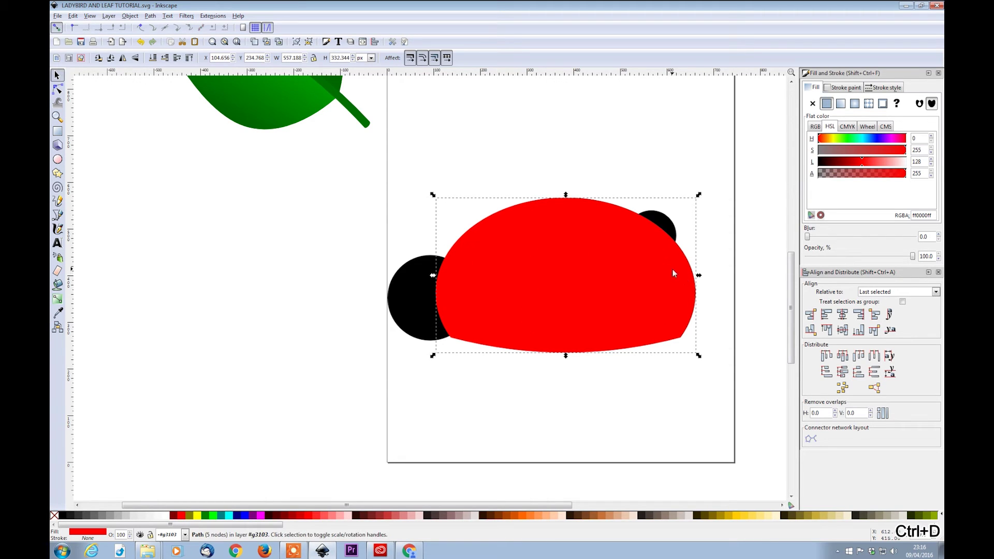
{"action": "left_click", "coordinate": [678, 234], "text": "shift"}
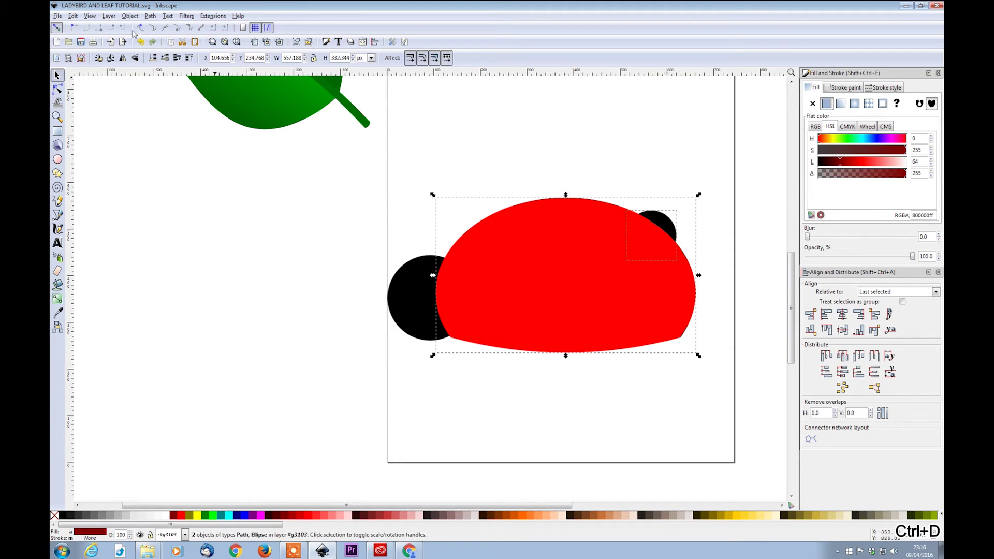
{"action": "left_click", "coordinate": [150, 16]}
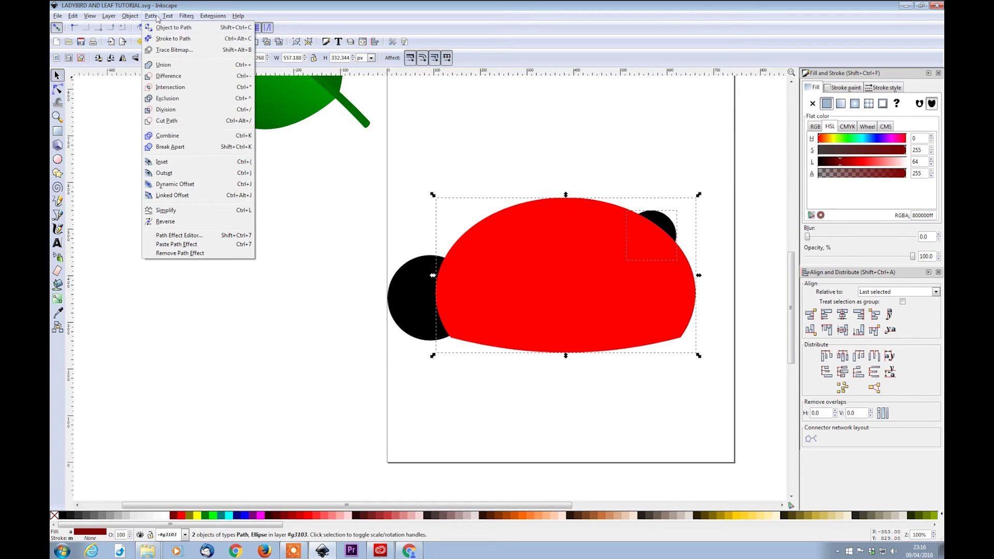
{"action": "left_click", "coordinate": [172, 88]}
{"action": "left_click", "coordinate": [580, 172]}
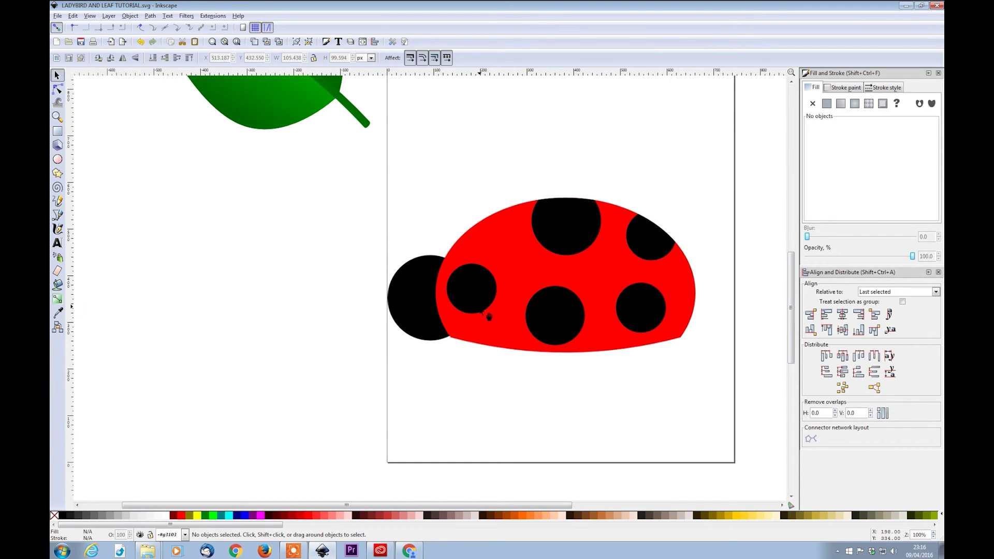
Duplicate the red body as a highlight shape, filled white with a radial gradient fading to transparent
{"action": "left_click", "coordinate": [494, 242]}
{"action": "key", "text": "ctrl+d"}
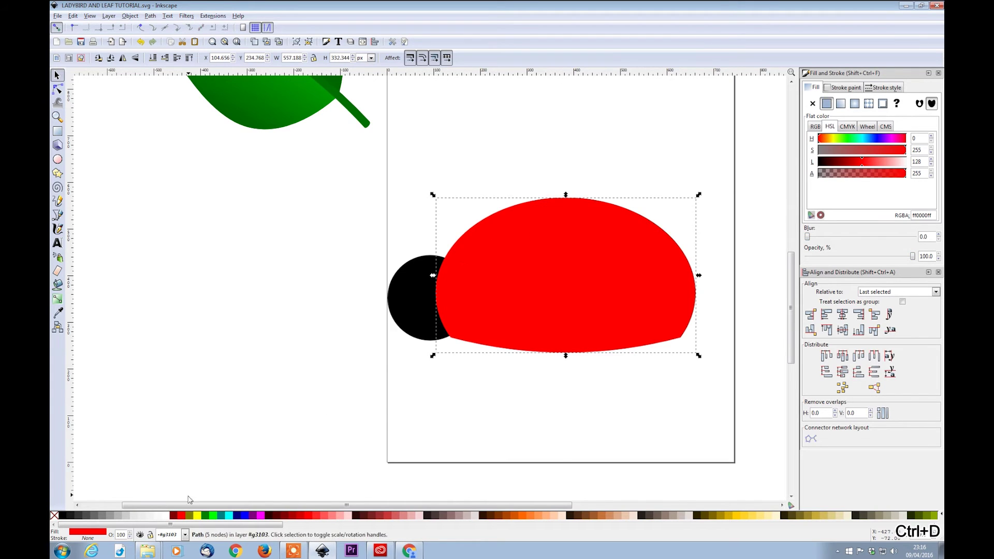
{"action": "left_click", "coordinate": [167, 516]}
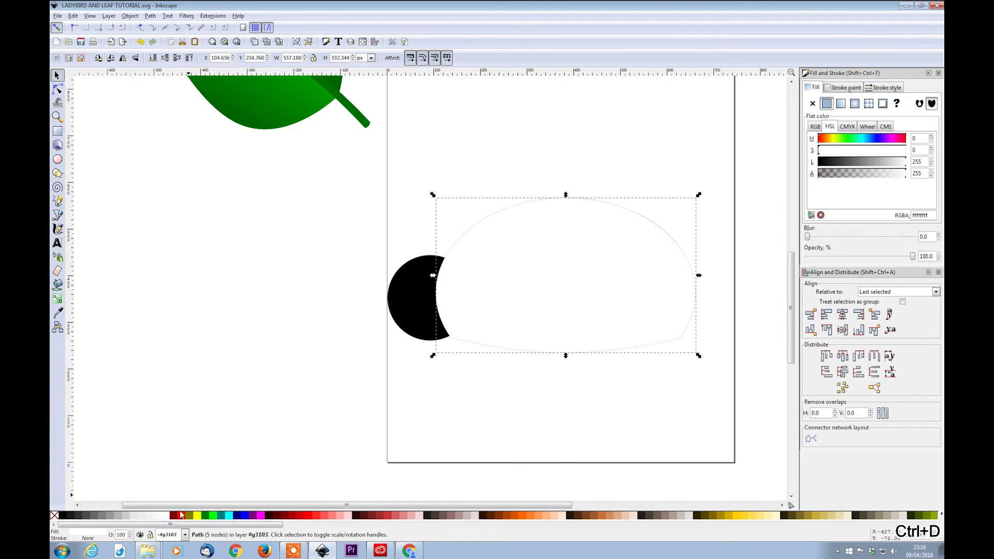
{"action": "left_click", "coordinate": [854, 103]}
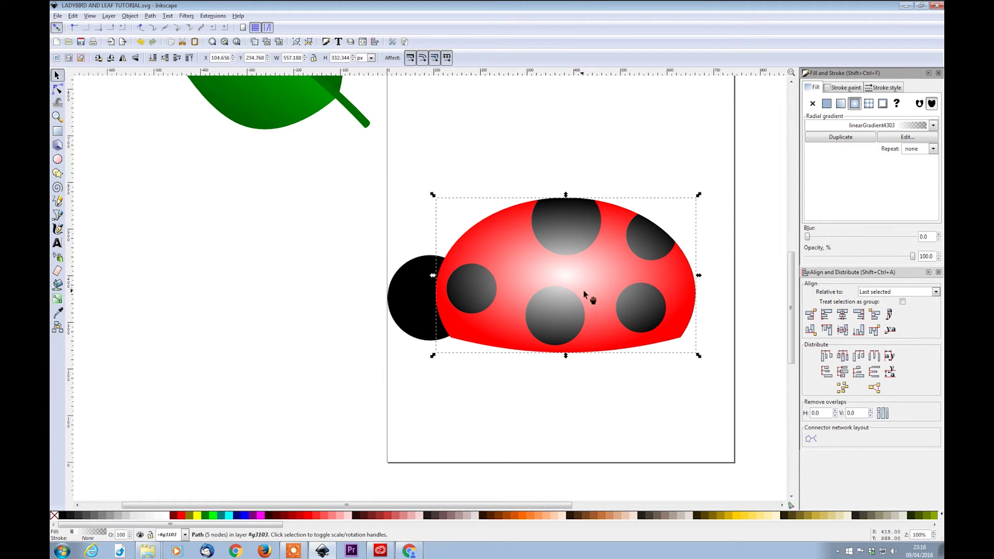
Move the body highlight's gradient centre up between the two upper spots and reduce the highlight's opacity to 80.4%
{"action": "key", "text": "n"}
{"action": "left_click_drag", "start_coordinate": [566, 274], "coordinate": [619, 239]}
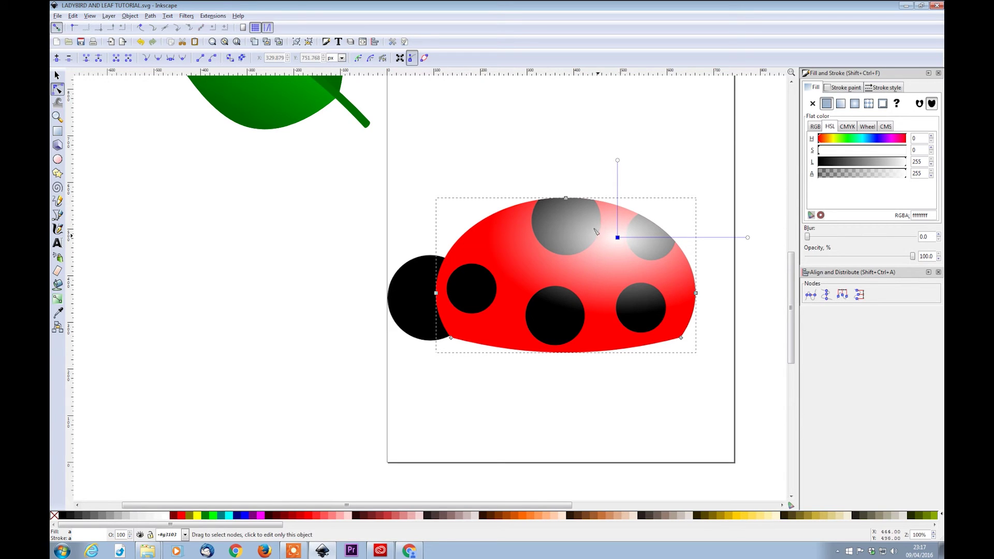
{"action": "left_click_drag", "start_coordinate": [619, 238], "coordinate": [618, 229]}
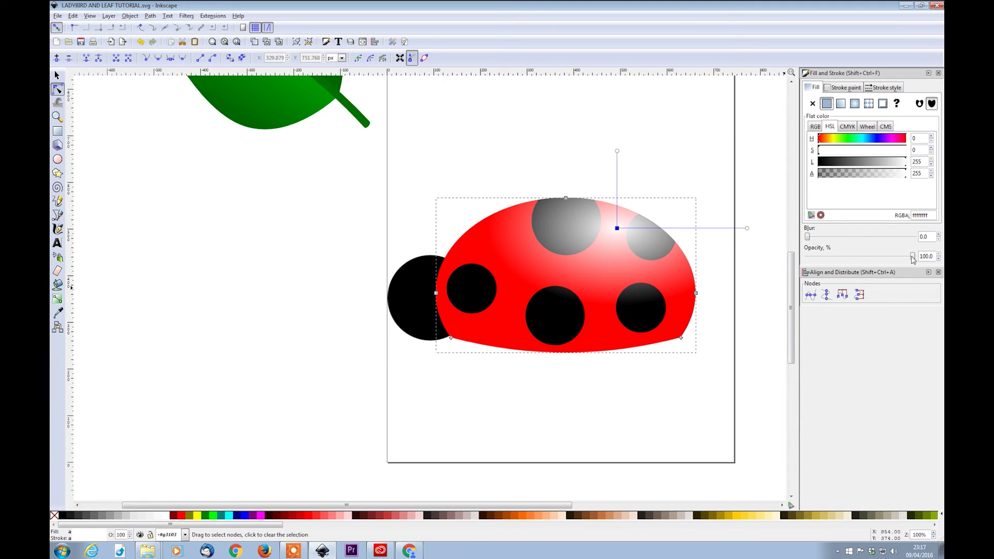
{"action": "left_click_drag", "start_coordinate": [912, 259], "coordinate": [893, 257]}
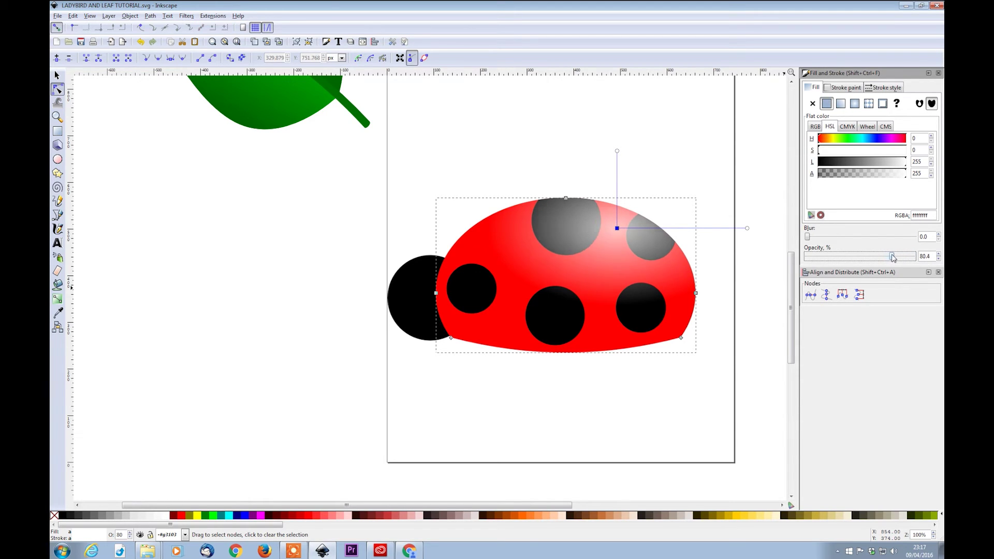
{"action": "left_click", "coordinate": [747, 256]}
Duplicate the black head circle and fill the copy with a white radial gradient fading to transparent
{"action": "left_click", "coordinate": [413, 286]}
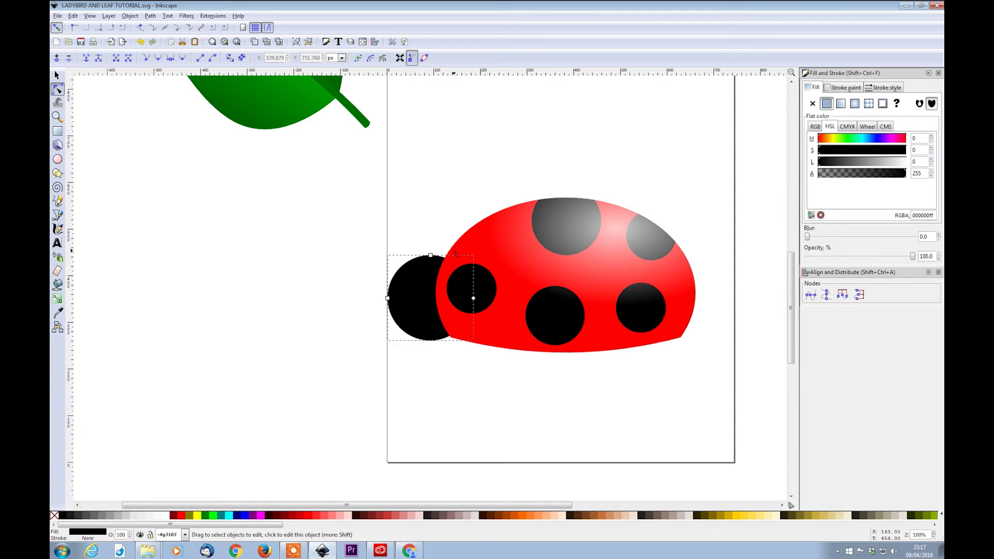
{"action": "key", "text": "ctrl+d"}
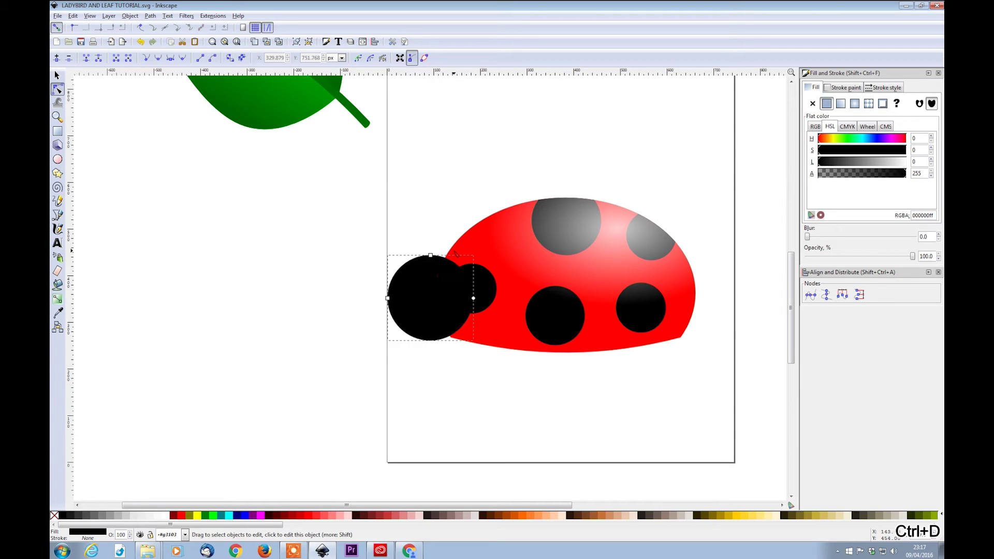
{"action": "left_click", "coordinate": [163, 516]}
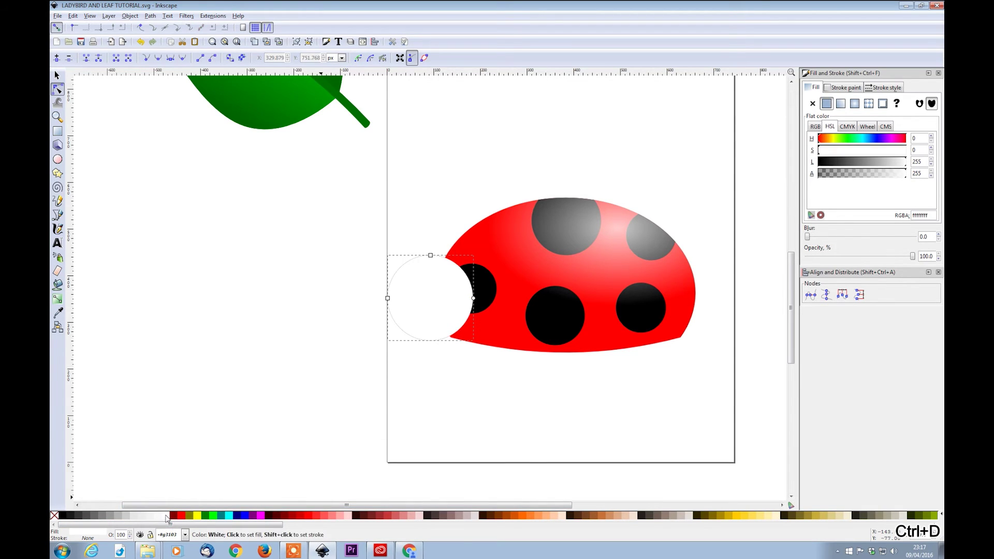
{"action": "left_click", "coordinate": [855, 103]}
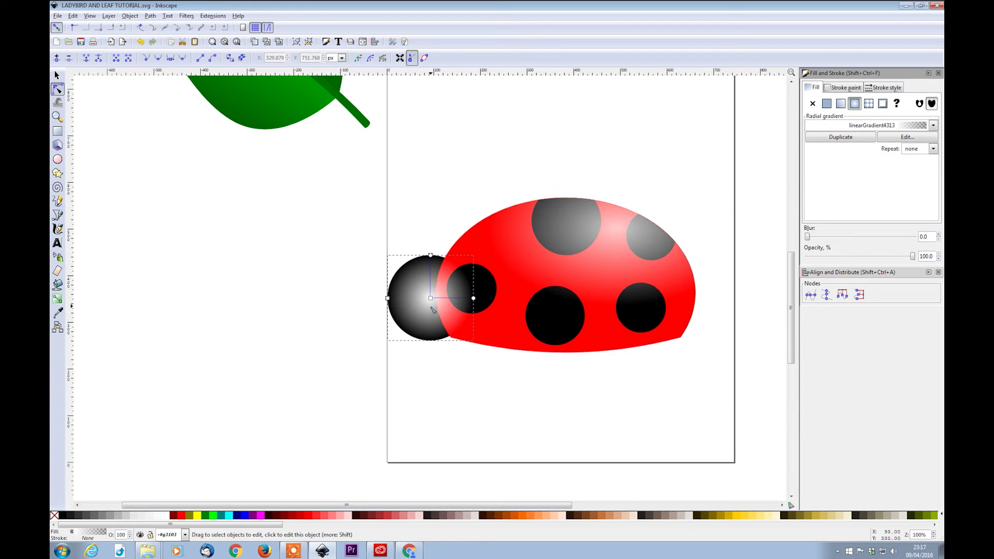
Move the head highlight's gradient centre toward the head's upper right, narrow its radius and set the opacity to 77%
{"action": "left_click_drag", "start_coordinate": [430, 298], "coordinate": [442, 275]}
{"action": "left_click", "coordinate": [441, 232]}
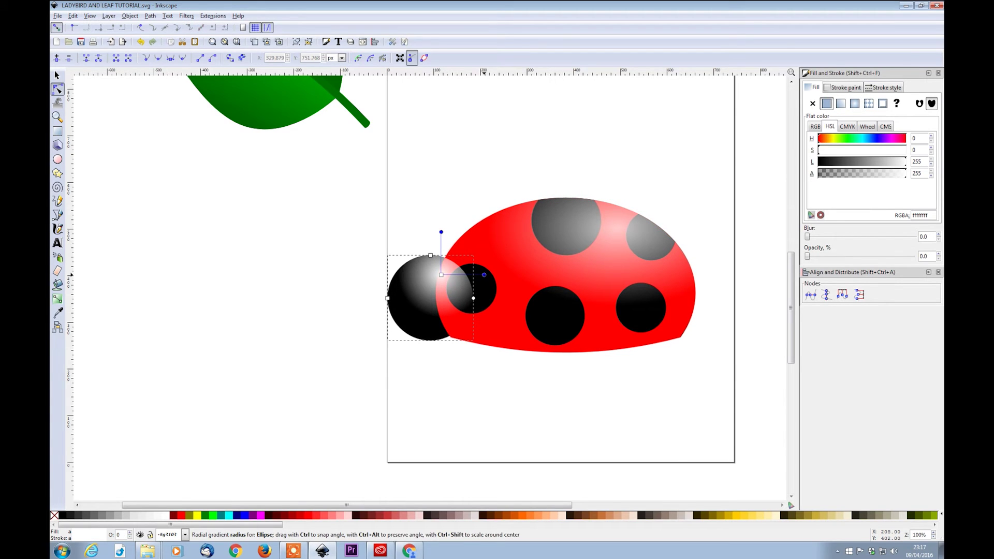
{"action": "left_click_drag", "start_coordinate": [483, 274], "coordinate": [434, 276]}
{"action": "left_click", "coordinate": [441, 274]}
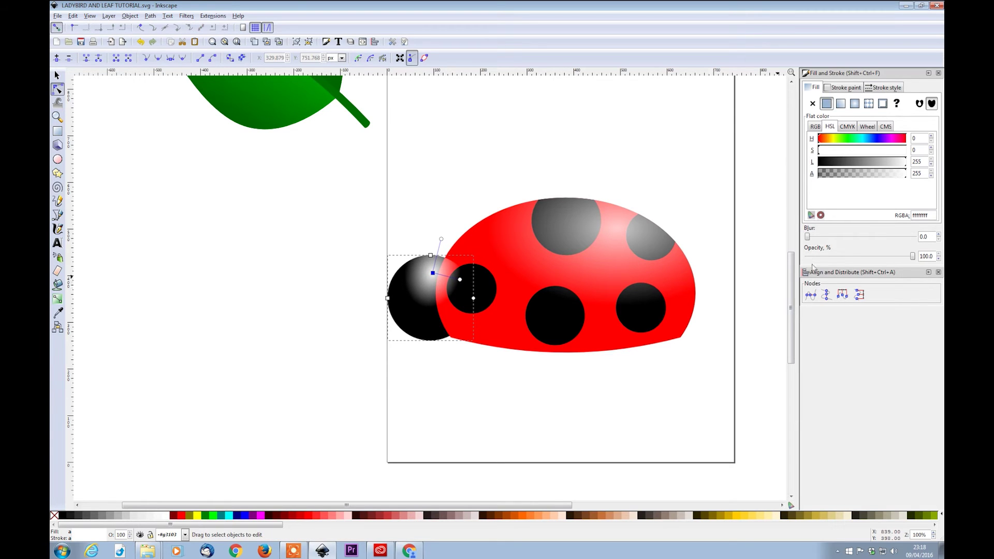
{"action": "left_click_drag", "start_coordinate": [915, 258], "coordinate": [887, 259]}
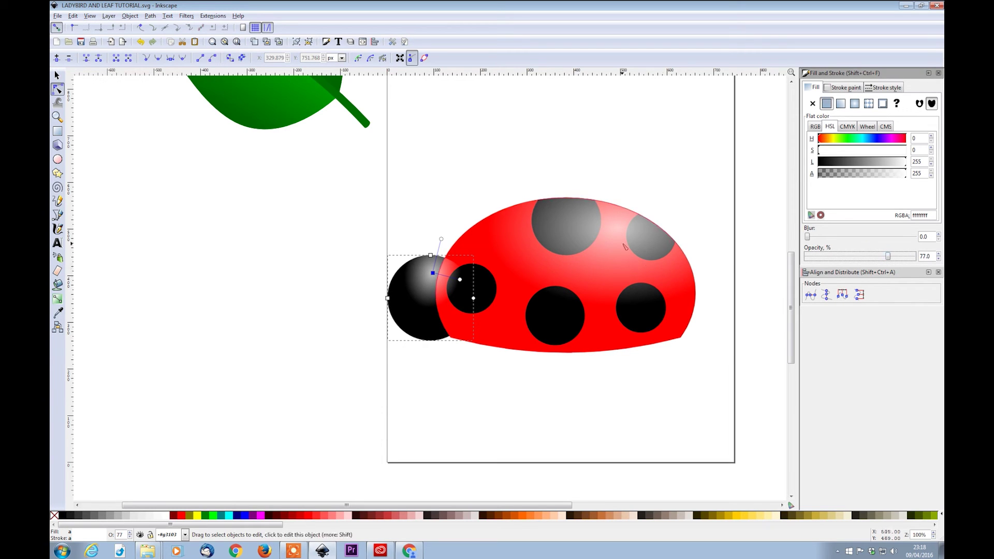
{"action": "left_click", "coordinate": [402, 204]}
Send the head highlight to the bottom of the stack, then raise it one level to sit between head and body
{"action": "scroll", "coordinate": [366, 288], "scroll_direction": "up", "scroll_amount": 2}
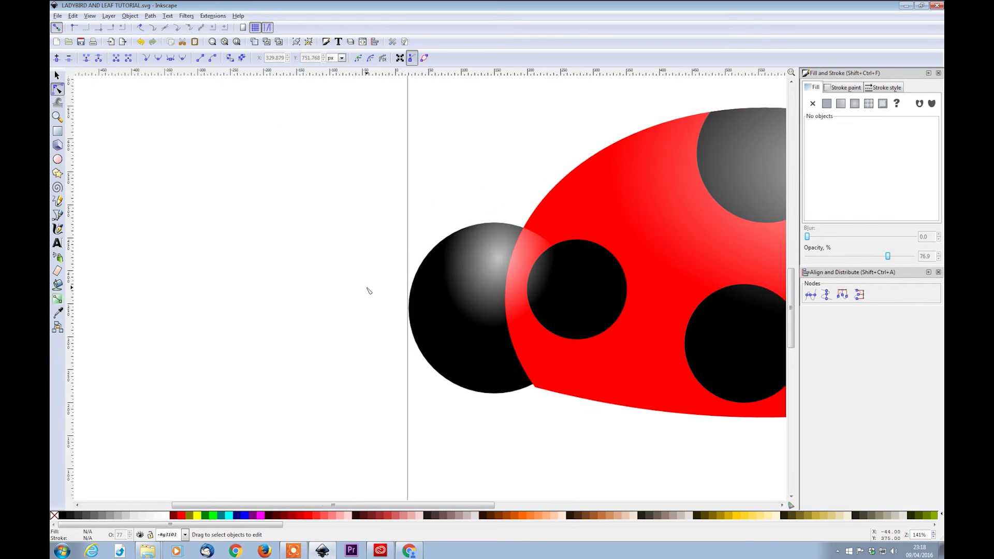
{"action": "scroll", "coordinate": [382, 288], "scroll_direction": "up", "scroll_amount": 1}
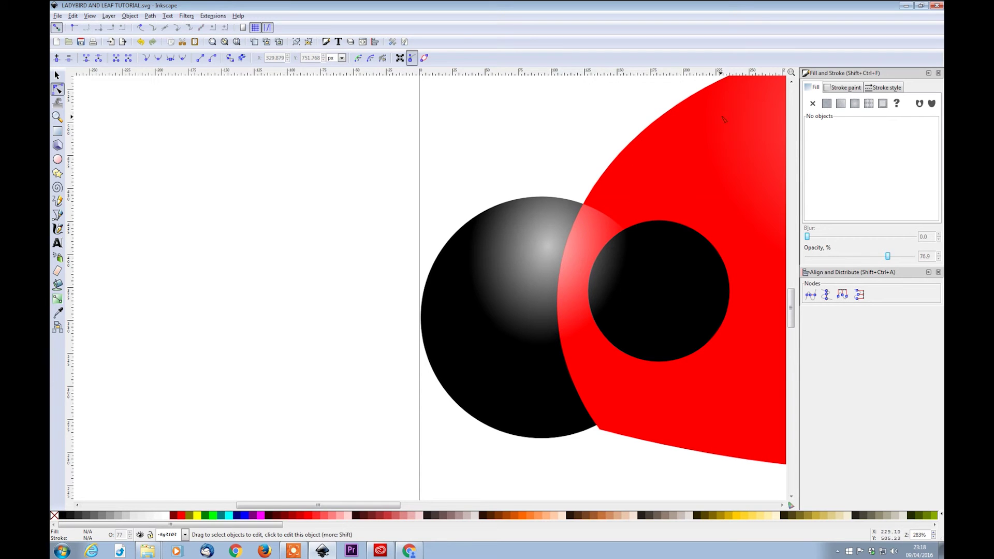
{"action": "left_click", "coordinate": [536, 263]}
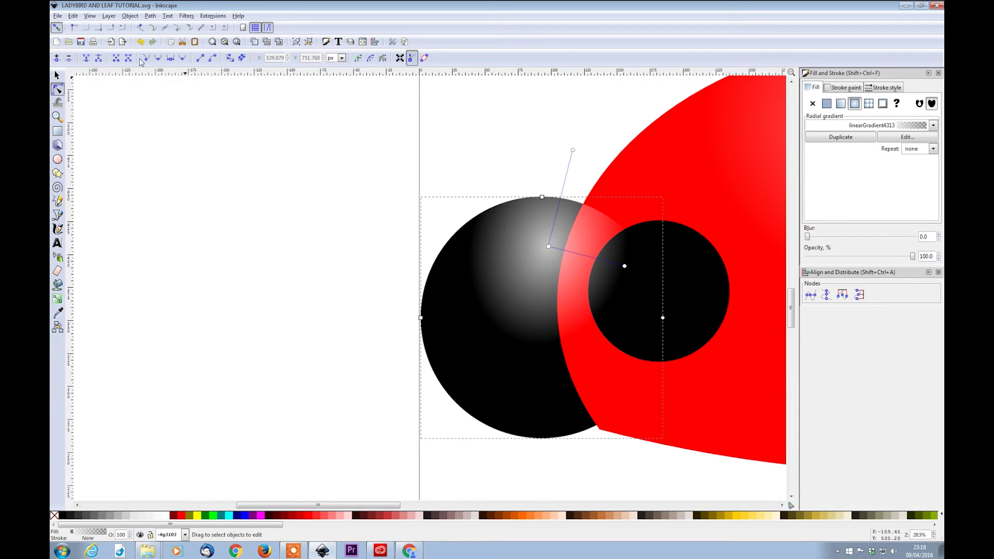
{"action": "left_click", "coordinate": [57, 76]}
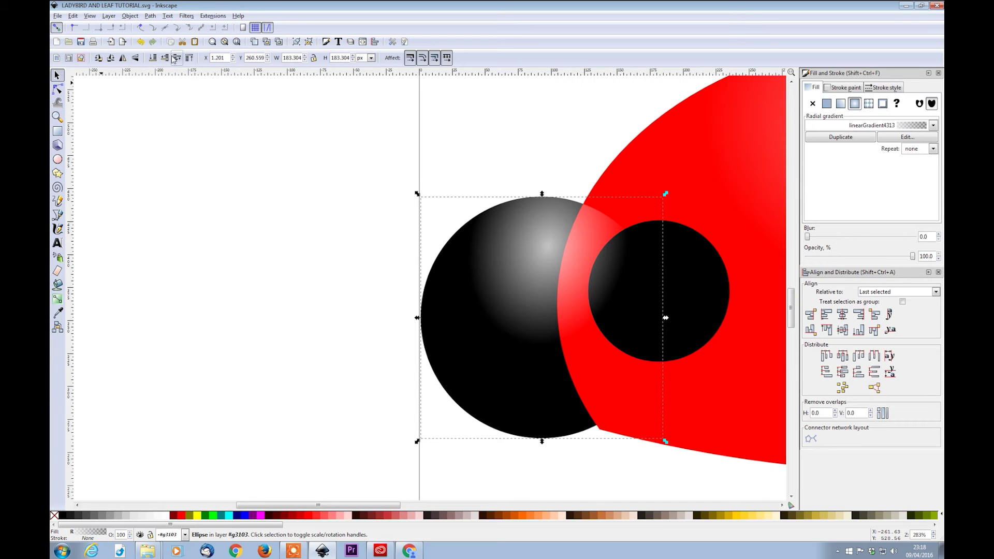
{"action": "left_click", "coordinate": [153, 59]}
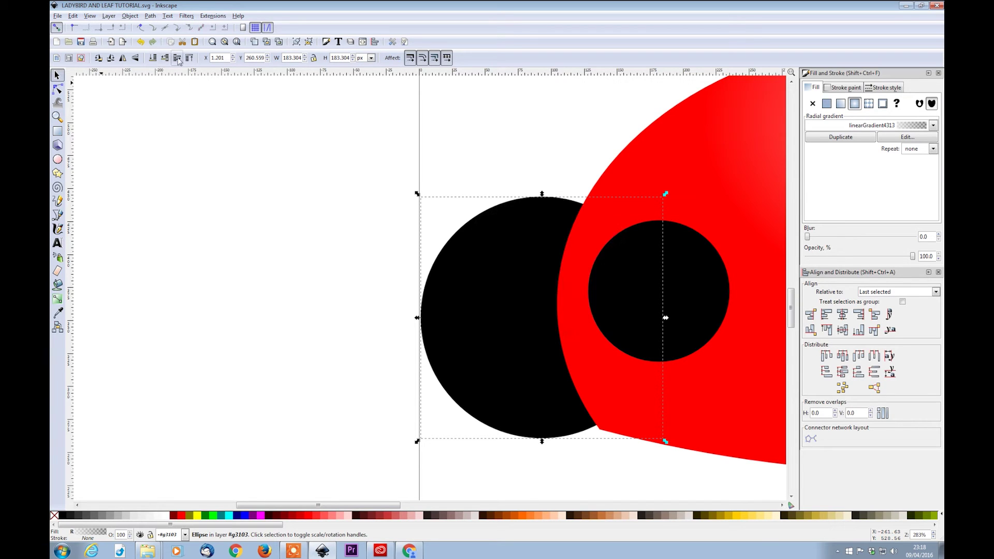
{"action": "left_click", "coordinate": [177, 58]}
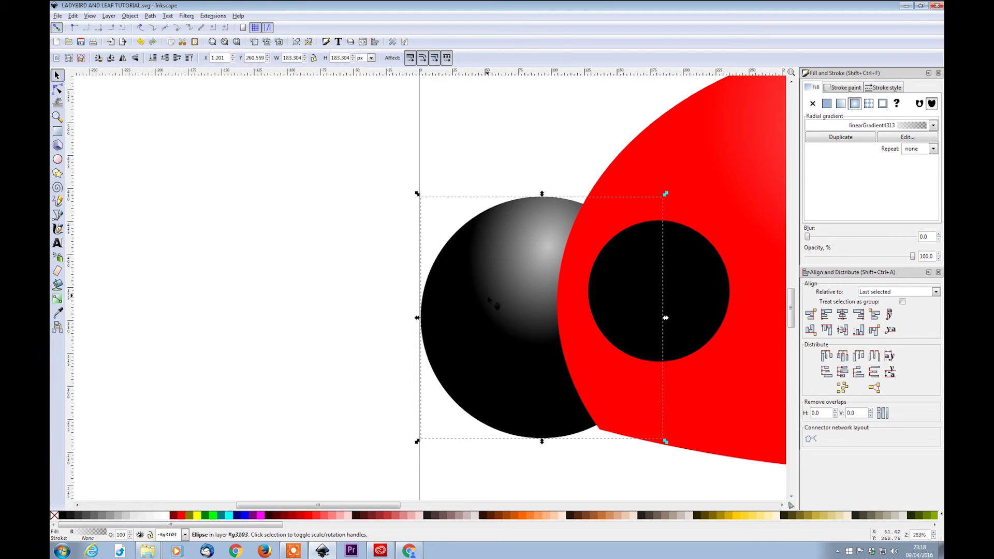
{"action": "left_click", "coordinate": [375, 217]}
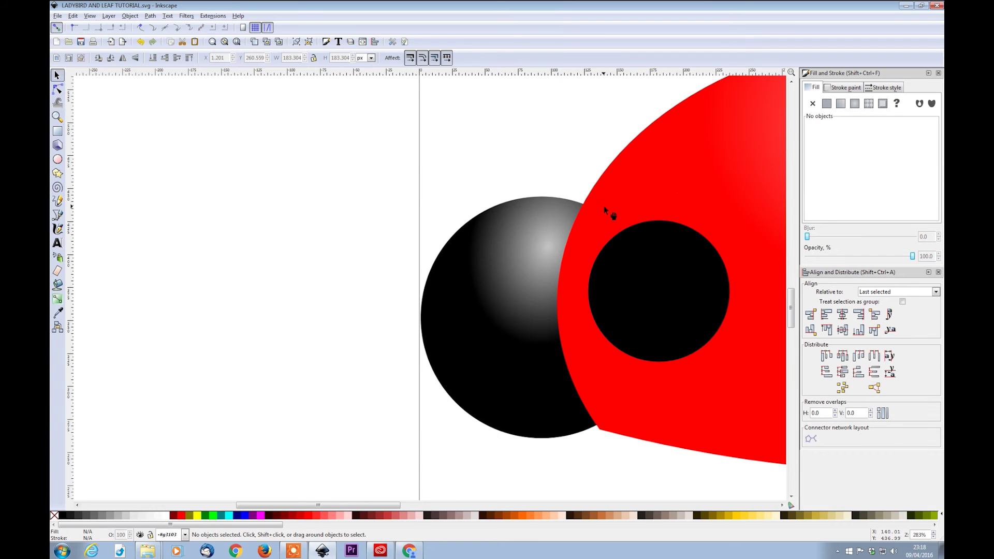
{"action": "scroll", "coordinate": [420, 293], "scroll_direction": "down", "scroll_amount": 3}
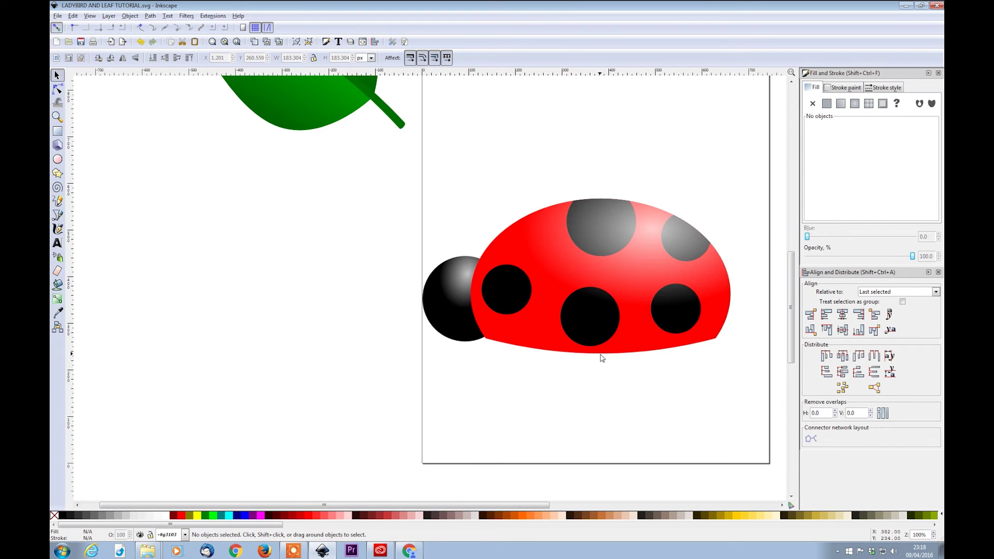
Draw a thin closed triangular path across the body, from its front edge beside the head to two points on the rear edge
{"action": "left_click", "coordinate": [59, 216]}
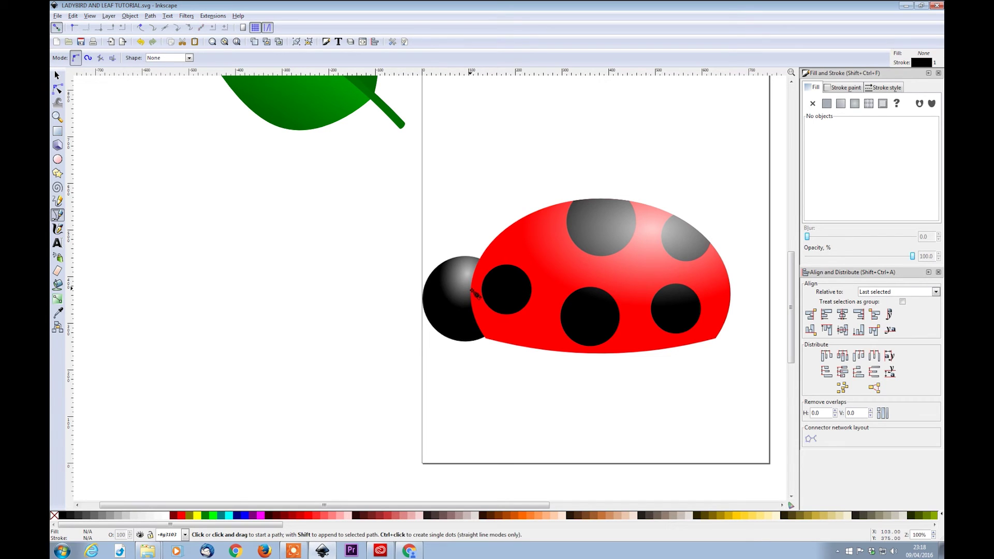
{"action": "left_click", "coordinate": [470, 288]}
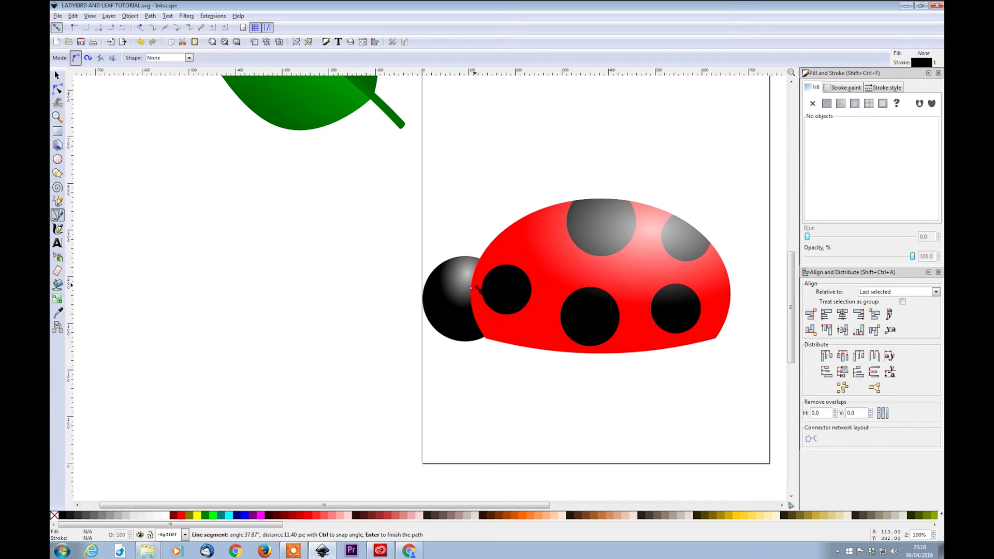
{"action": "left_click", "coordinate": [725, 322]}
{"action": "left_click", "coordinate": [472, 289]}
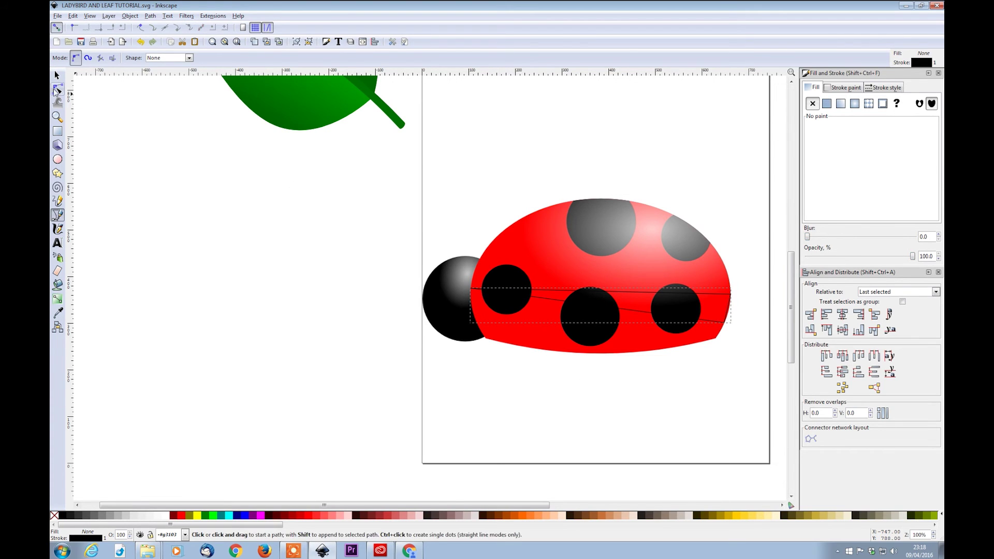
Bend both long sides of the triangular path upward into arcs that cross the large upper spot
{"action": "left_click", "coordinate": [56, 90]}
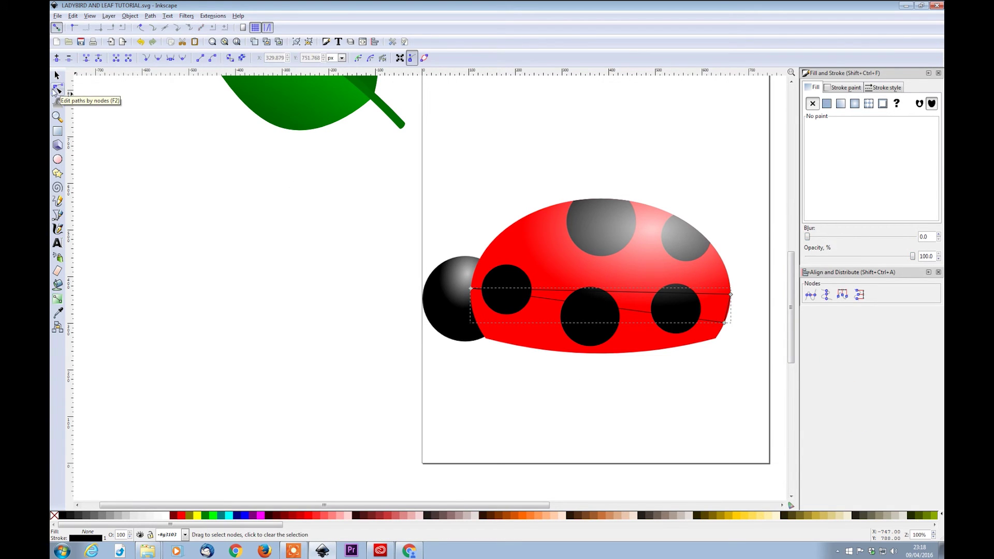
{"action": "scroll", "coordinate": [509, 308], "scroll_direction": "up", "scroll_amount": 1}
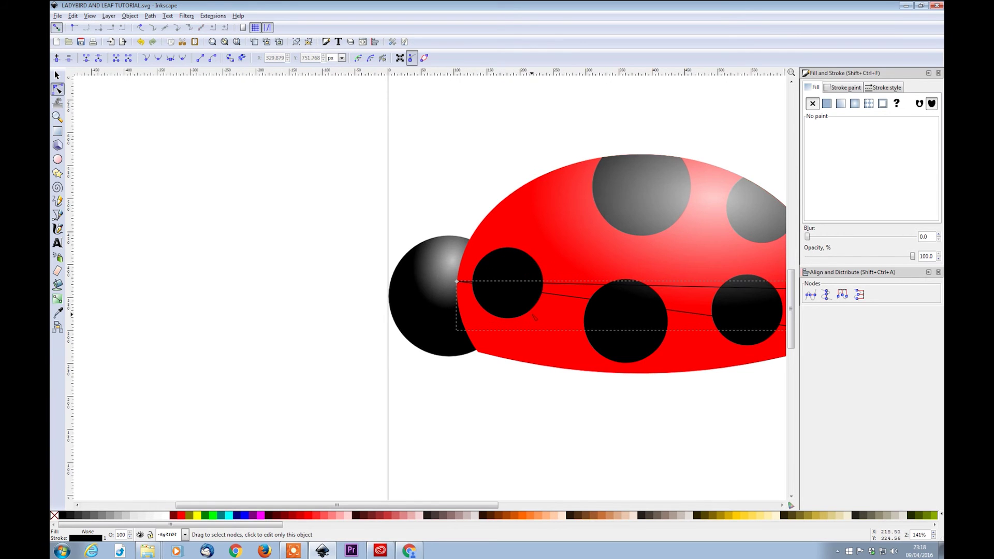
{"action": "scroll", "coordinate": [534, 317], "scroll_direction": "right", "scroll_amount": 6}
{"action": "left_click_drag", "start_coordinate": [536, 293], "coordinate": [508, 204]}
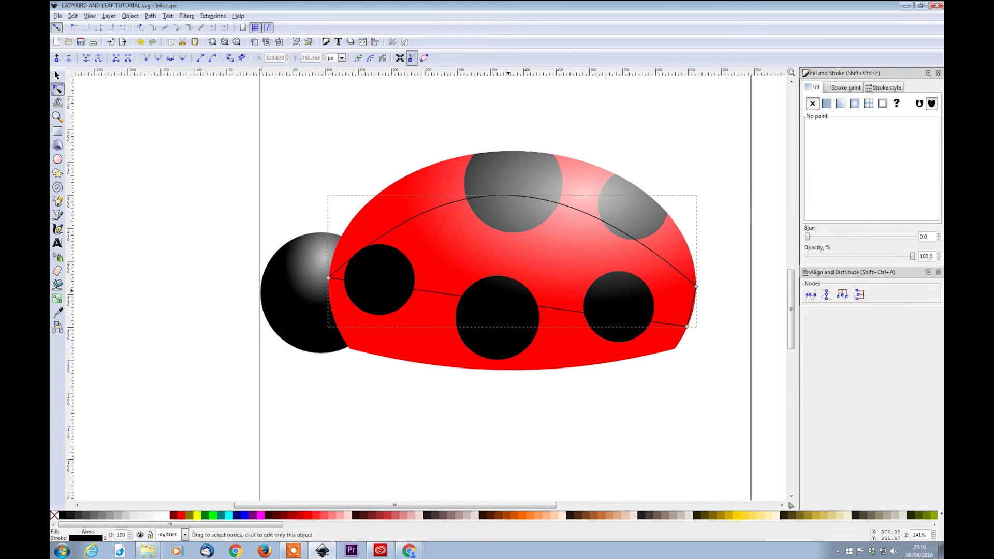
{"action": "left_click_drag", "start_coordinate": [546, 317], "coordinate": [525, 221]}
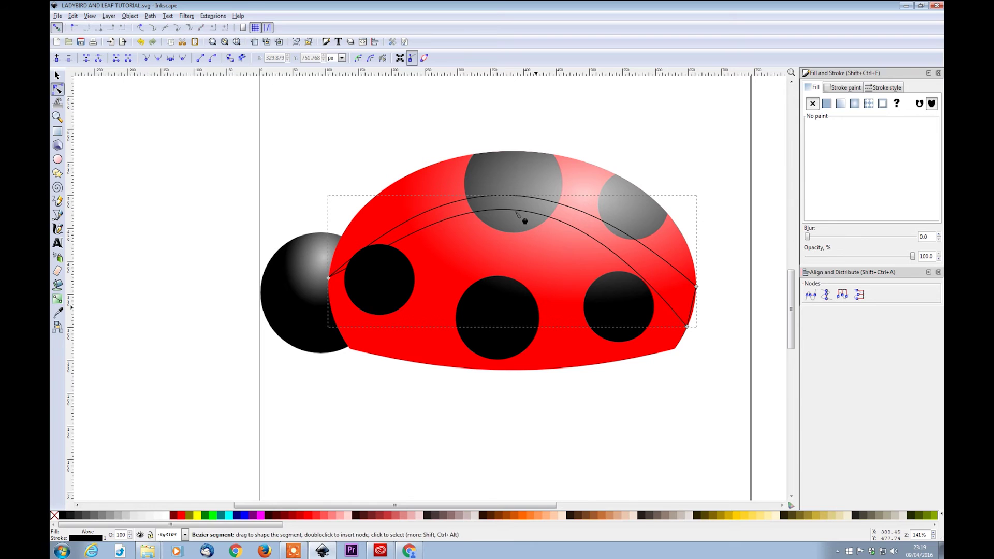
Adjust the arcs' curve handles at both ends so they rise steeply from the head and form a band widening toward the rear
{"action": "left_click", "coordinate": [329, 279]}
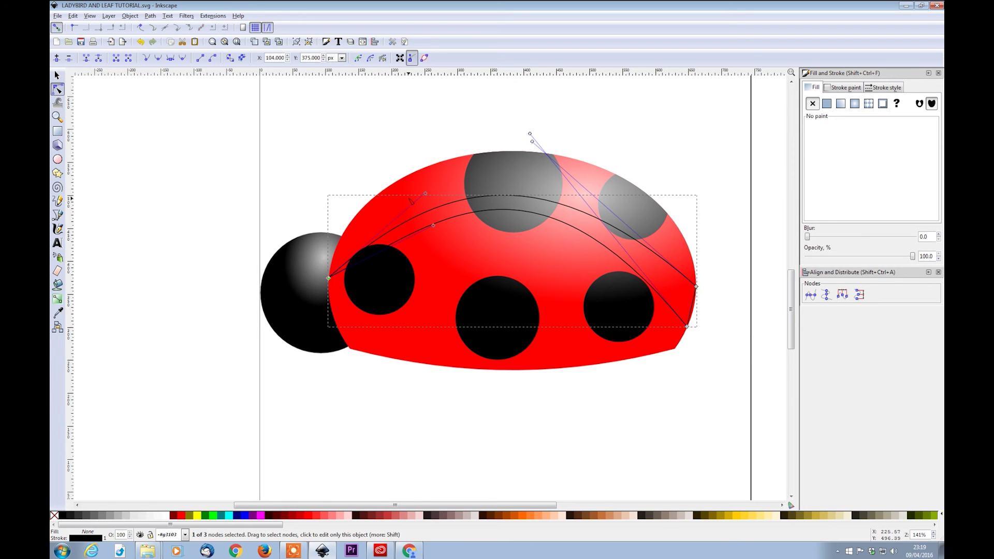
{"action": "left_click_drag", "start_coordinate": [425, 193], "coordinate": [340, 166]}
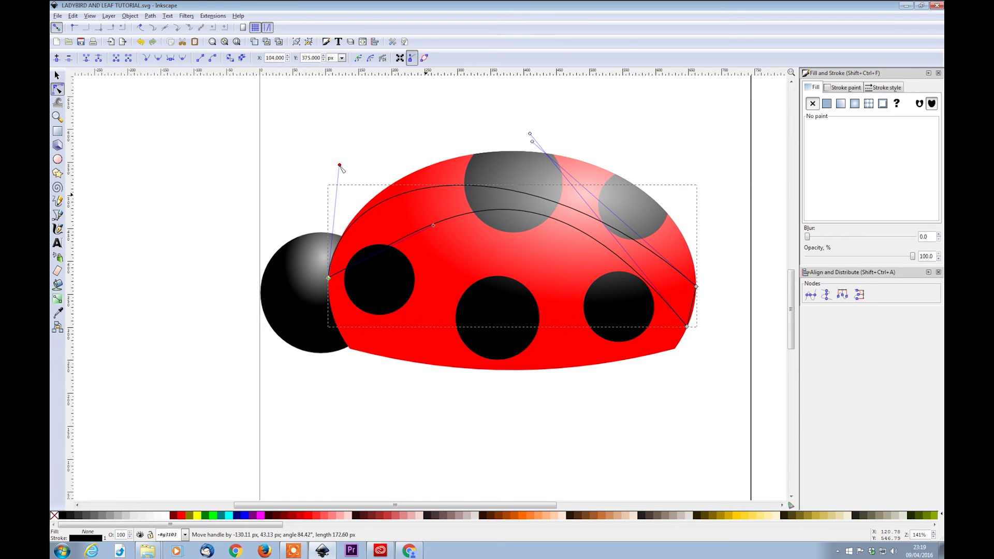
{"action": "left_click_drag", "start_coordinate": [432, 226], "coordinate": [340, 187]}
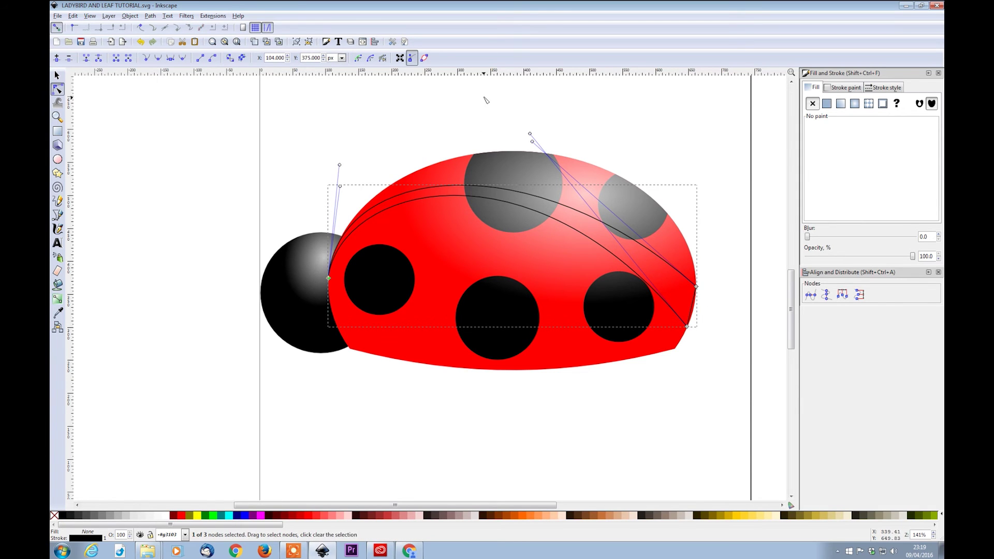
{"action": "left_click_drag", "start_coordinate": [532, 142], "coordinate": [605, 137]}
{"action": "left_click_drag", "start_coordinate": [529, 134], "coordinate": [590, 131]}
Curve the short rear side of the band outward to follow the body's outline
{"action": "scroll", "coordinate": [669, 316], "scroll_direction": "up", "scroll_amount": 2}
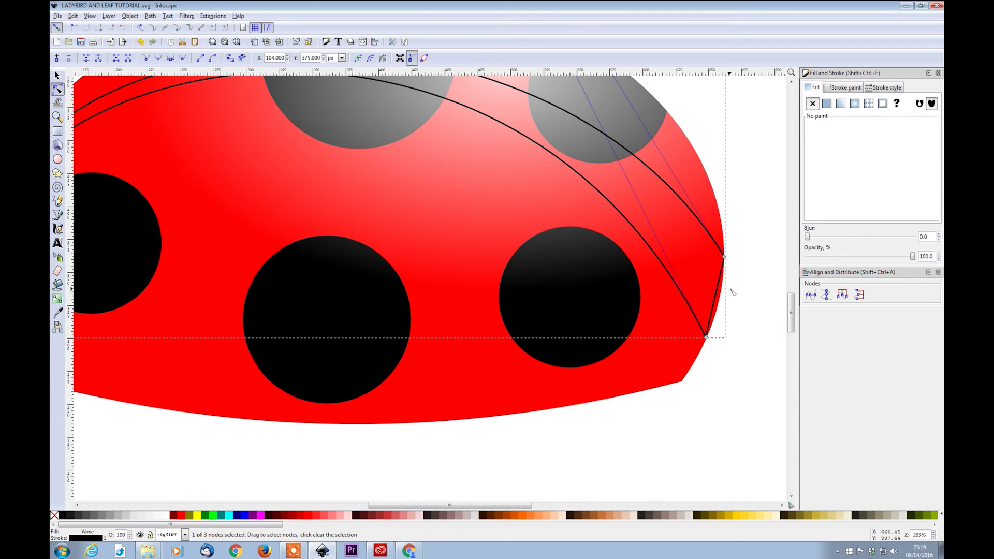
{"action": "left_click_drag", "start_coordinate": [721, 294], "coordinate": [723, 301]}
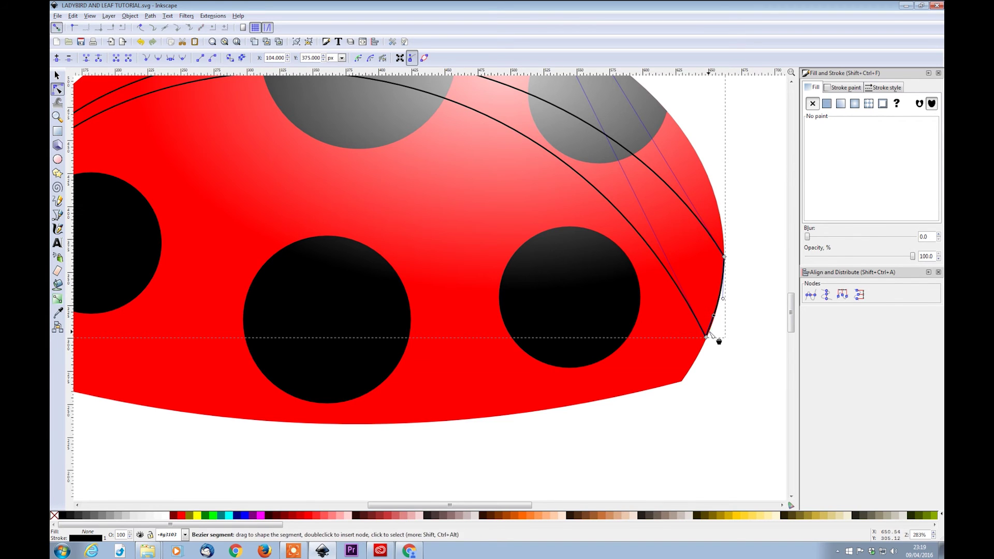
{"action": "scroll", "coordinate": [714, 326], "scroll_direction": "up", "scroll_amount": 2}
{"action": "left_click_drag", "start_coordinate": [720, 301], "coordinate": [720, 306]}
{"action": "left_click", "coordinate": [751, 254]}
{"action": "scroll", "coordinate": [727, 306], "scroll_direction": "down", "scroll_amount": 4}
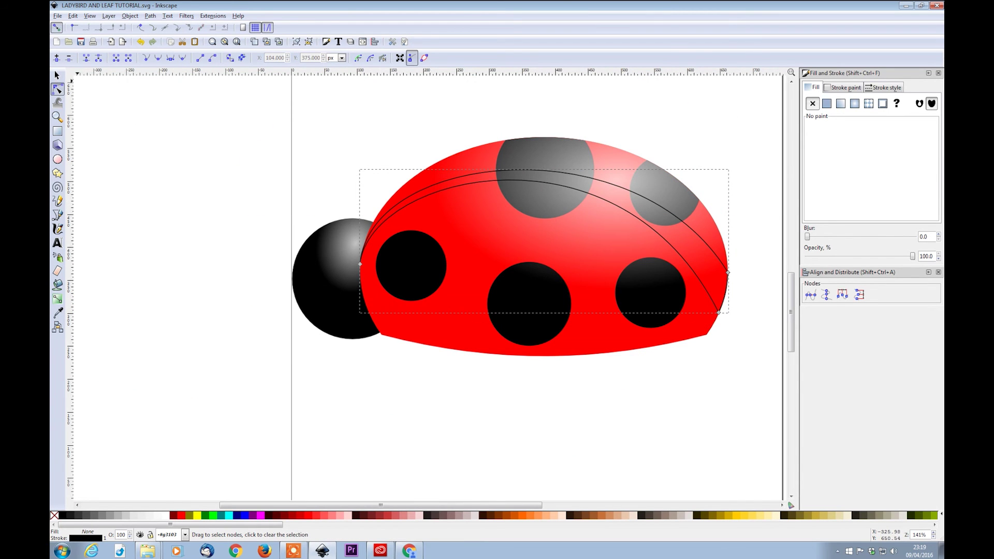
Fill the curved band with black and remove its stroke
{"action": "left_click", "coordinate": [57, 75]}
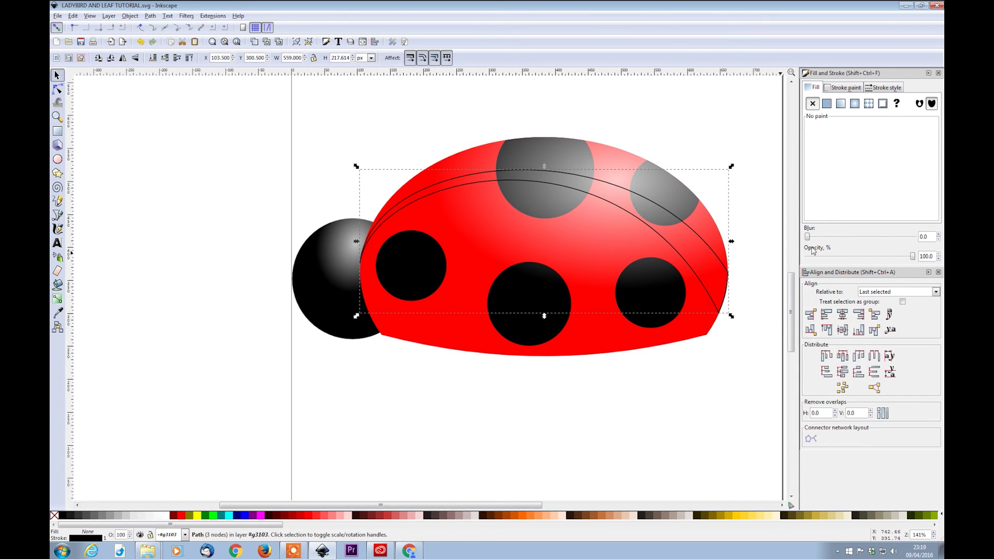
{"action": "left_click", "coordinate": [63, 515]}
{"action": "left_click", "coordinate": [54, 515], "text": "shift"}
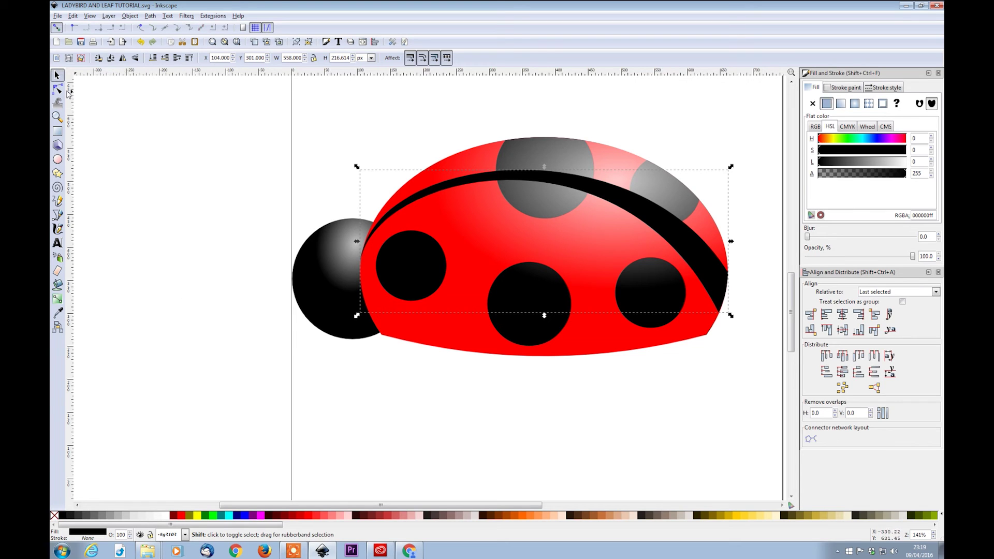
Draw a slanted line about 60 px tall just above the head as an antenna and bend it into an outward curve
{"action": "left_click", "coordinate": [57, 214]}
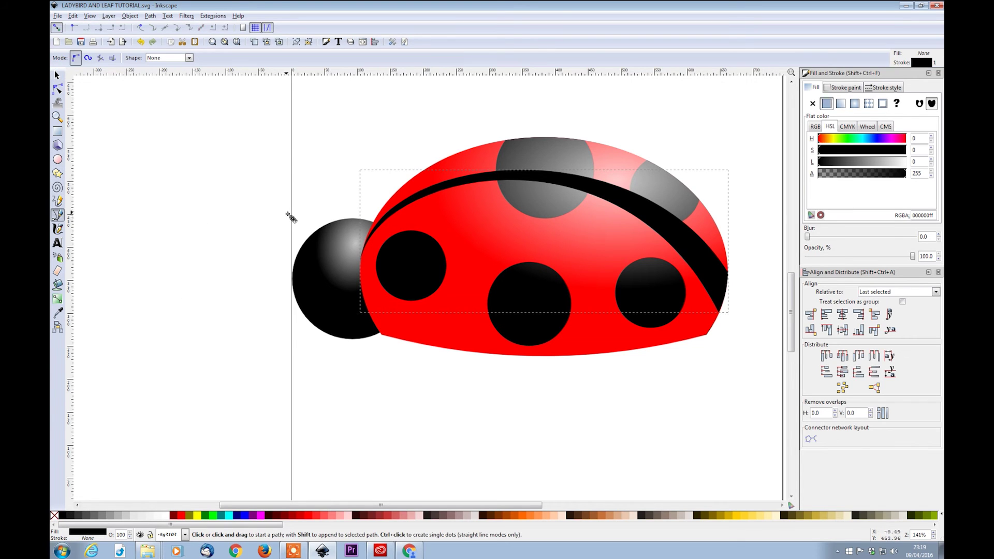
{"action": "left_click", "coordinate": [334, 213]}
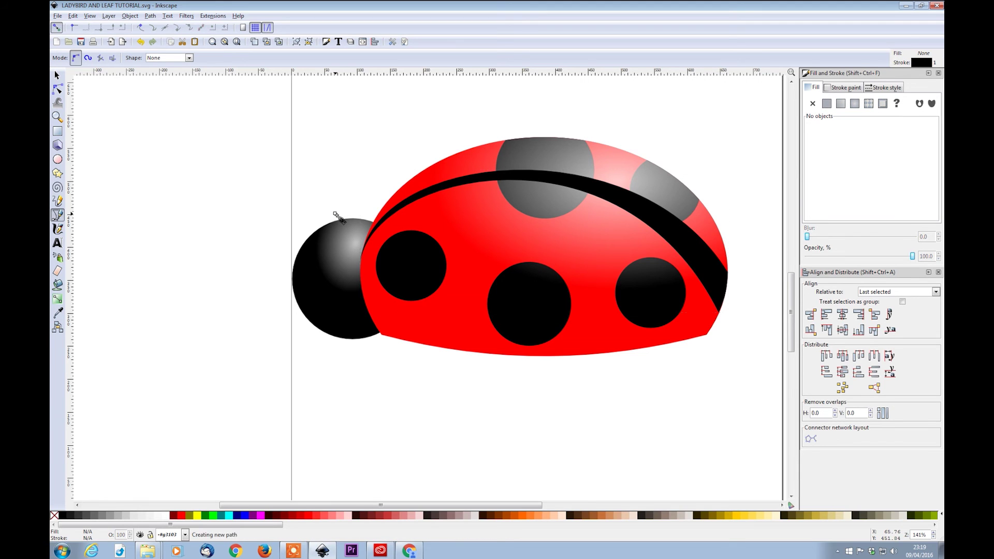
{"action": "left_click", "coordinate": [318, 175]}
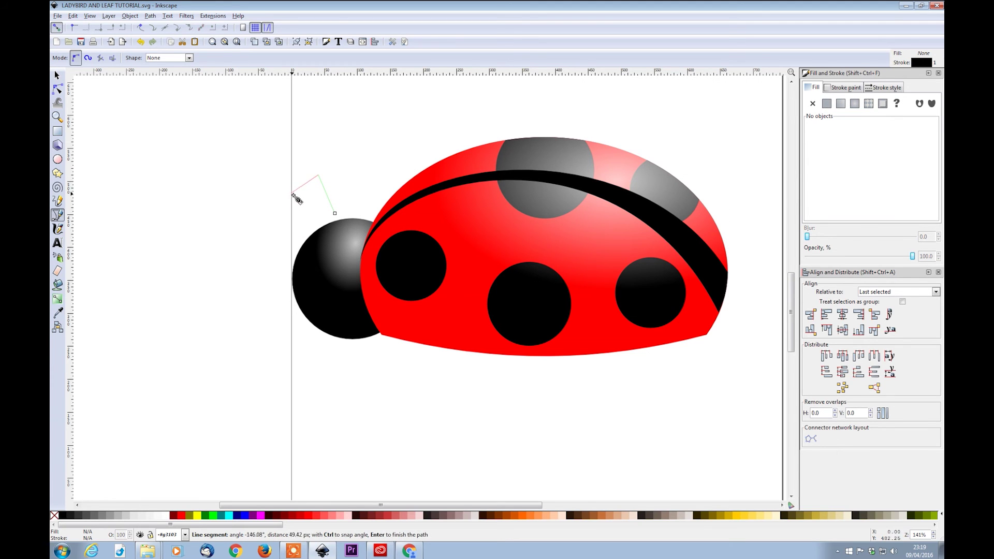
{"action": "key", "text": "Return"}
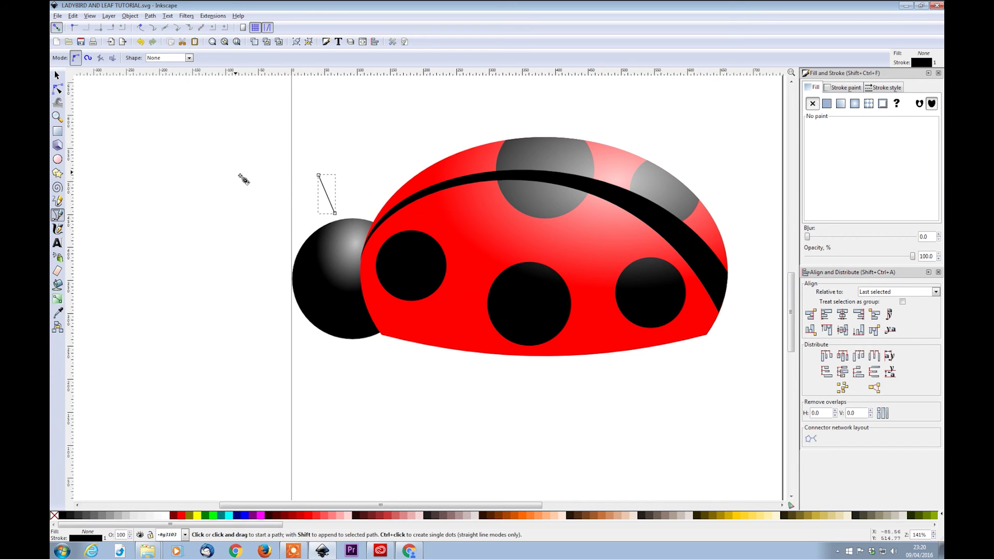
{"action": "left_click", "coordinate": [57, 89]}
{"action": "scroll", "coordinate": [284, 192], "scroll_direction": "up", "scroll_amount": 2}
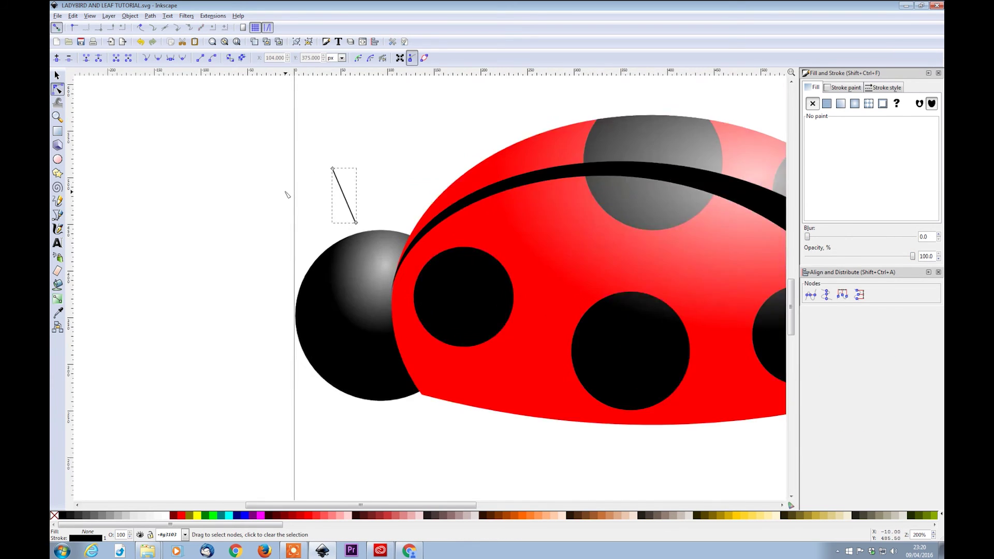
{"action": "left_click_drag", "start_coordinate": [370, 197], "coordinate": [381, 194]}
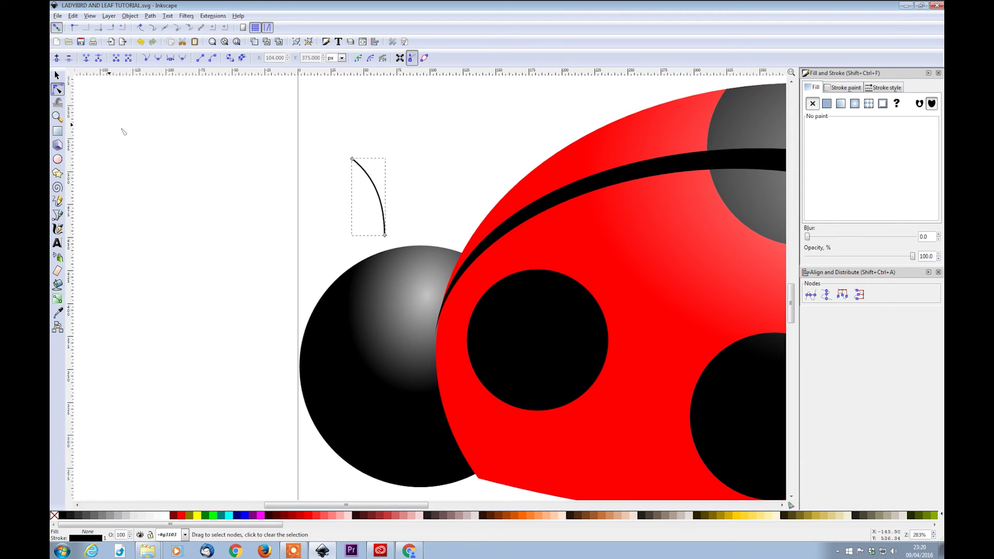
Set the antenna's stroke width to 4 px with round caps
{"action": "left_click", "coordinate": [878, 88]}
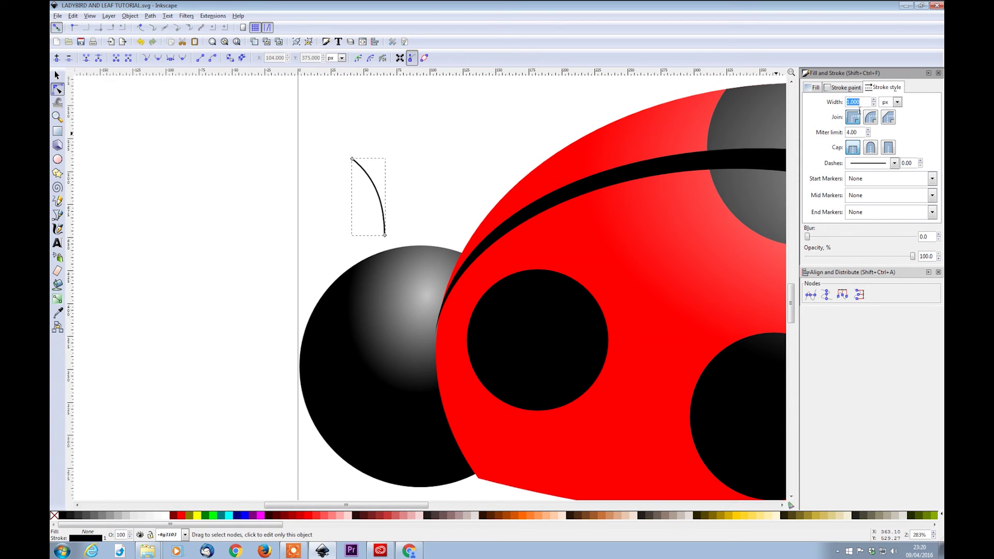
{"action": "key", "text": "Return"}
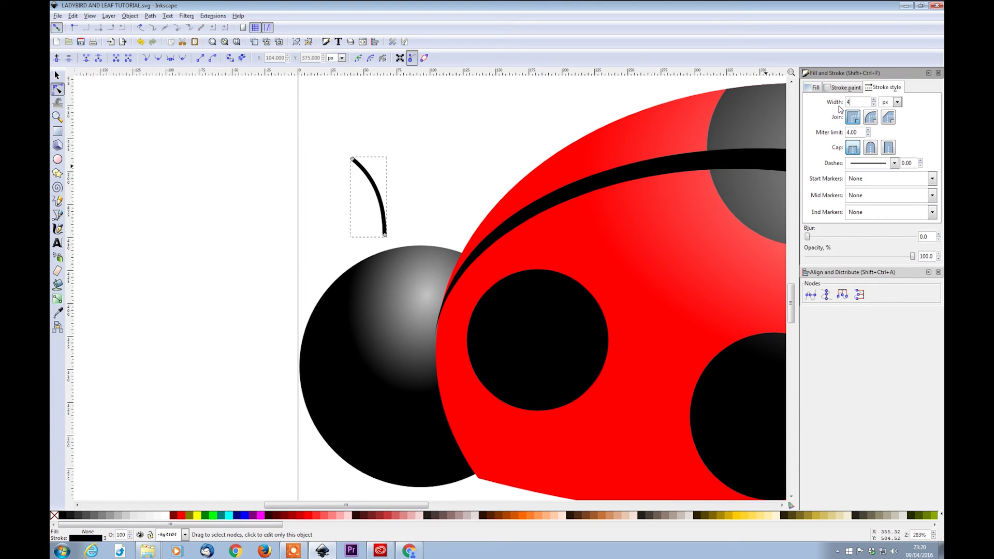
{"action": "type", "text": "4"}
{"action": "key", "text": "Return"}
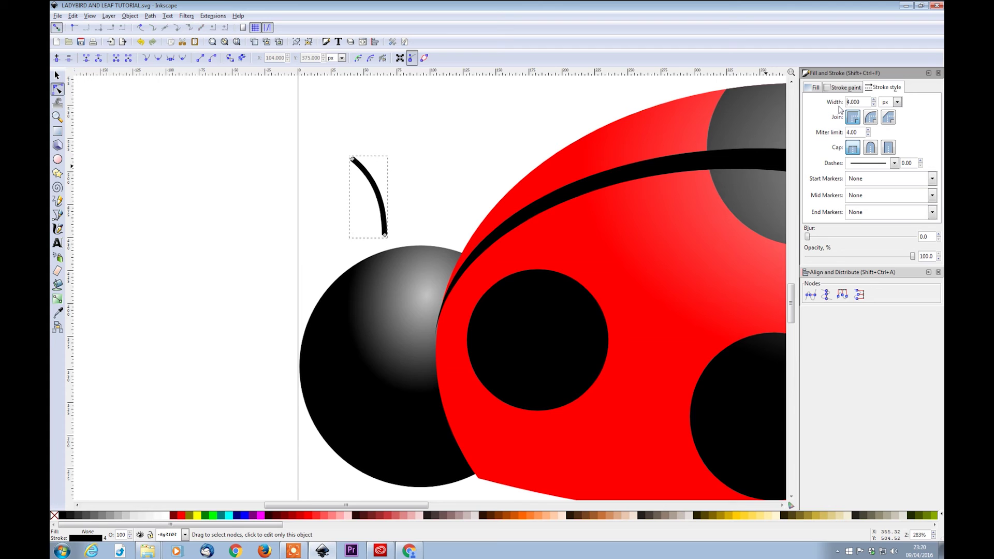
{"action": "left_click", "coordinate": [870, 148]}
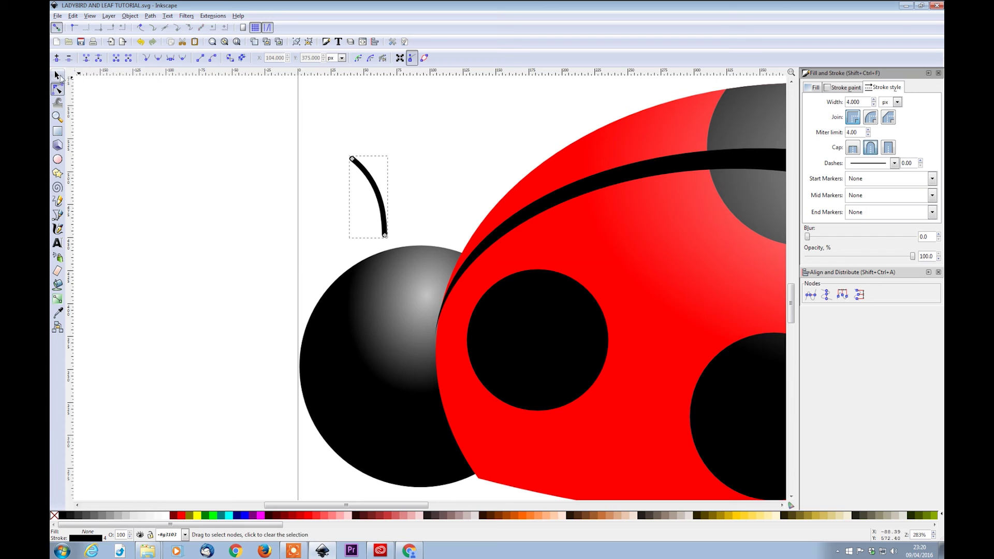
Duplicate the antenna, place the copy farther forward on the head and rotate it to lean forward
{"action": "key", "text": "ctrl+d"}
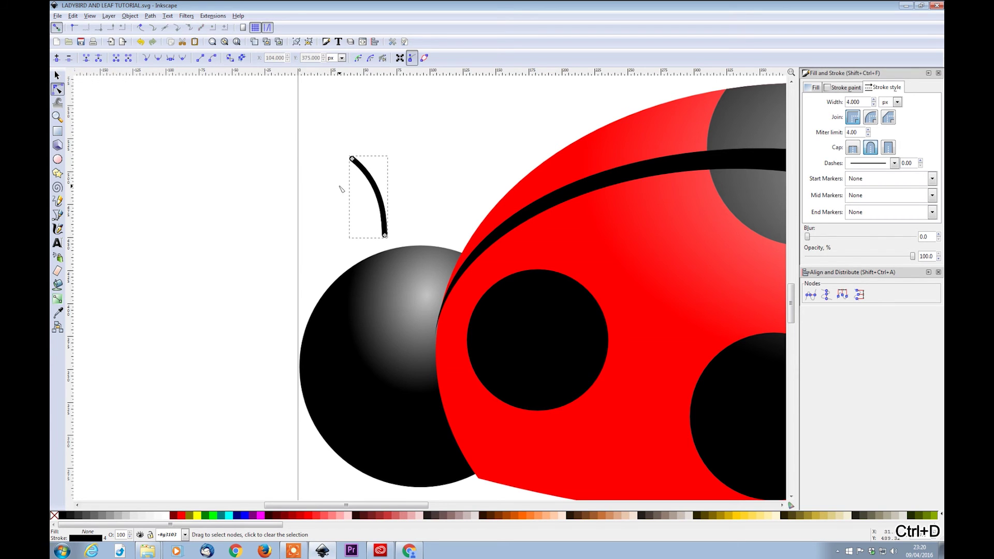
{"action": "left_click", "coordinate": [58, 76]}
{"action": "left_click_drag", "start_coordinate": [367, 177], "coordinate": [318, 200]}
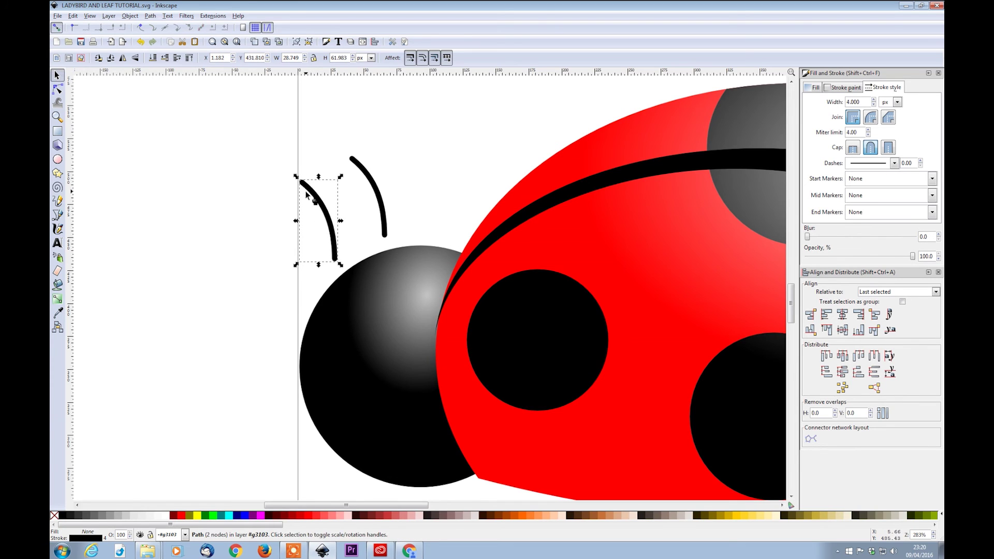
{"action": "left_click", "coordinate": [300, 182]}
{"action": "left_click_drag", "start_coordinate": [295, 177], "coordinate": [288, 190]}
Rotate the rear antenna and move it closer to the front one so the two run roughly parallel above the head
{"action": "left_click", "coordinate": [366, 169]}
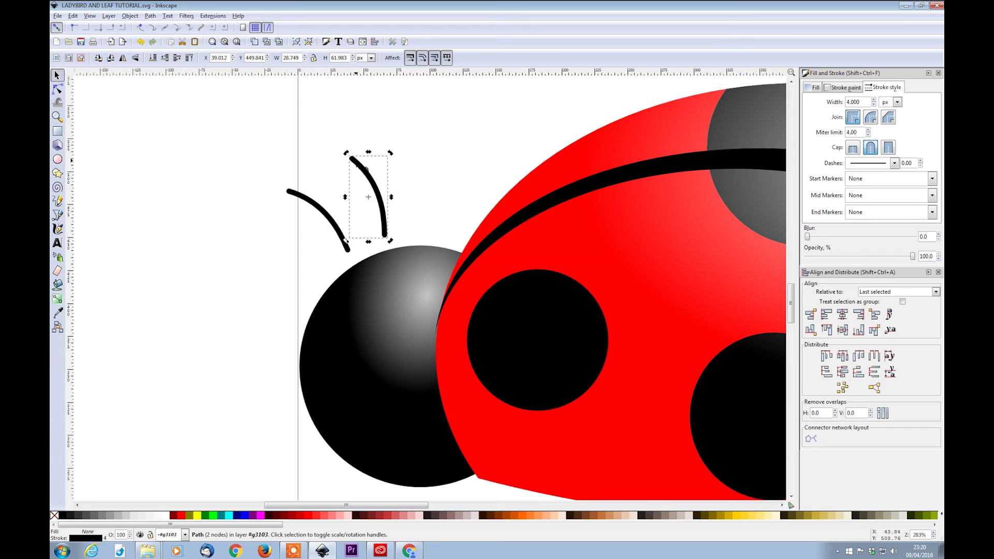
{"action": "left_click_drag", "start_coordinate": [357, 160], "coordinate": [361, 151]}
{"action": "left_click", "coordinate": [368, 172]}
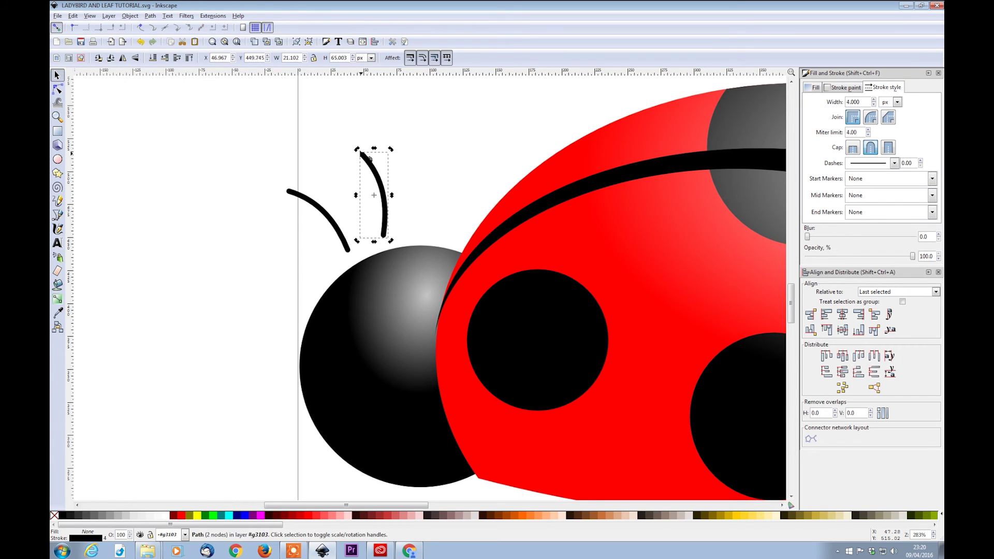
{"action": "scroll", "coordinate": [387, 251], "scroll_direction": "down", "scroll_amount": 2}
{"action": "left_click", "coordinate": [309, 212]}
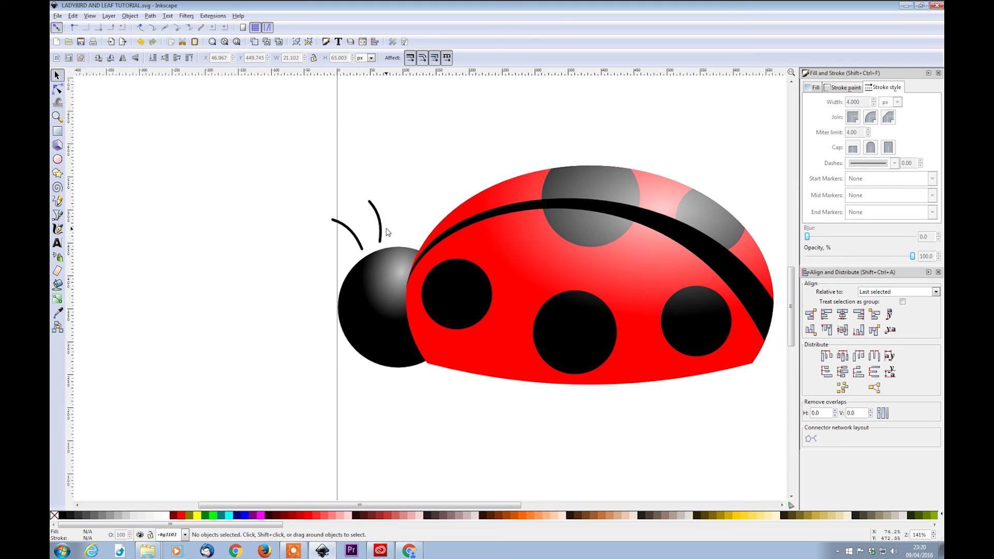
{"action": "left_click_drag", "start_coordinate": [382, 230], "coordinate": [375, 232]}
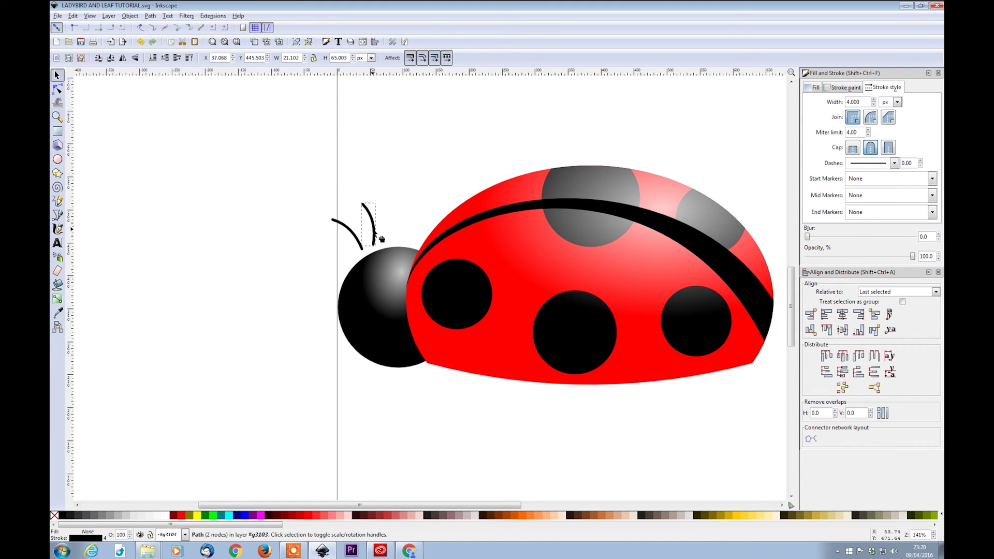
{"action": "left_click", "coordinate": [381, 238]}
{"action": "left_click_drag", "start_coordinate": [356, 199], "coordinate": [354, 202]}
{"action": "left_click", "coordinate": [364, 184]}
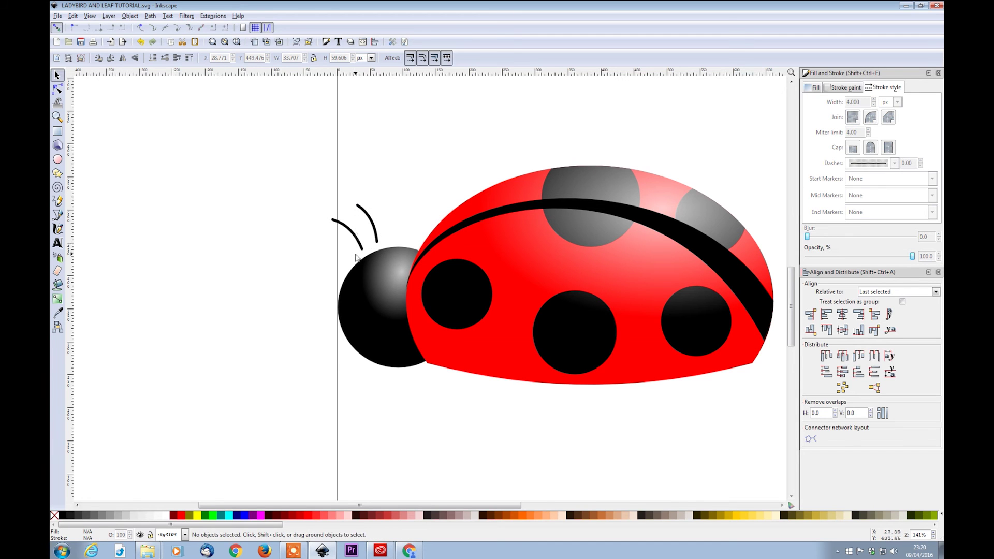
Draw a narrow upright ellipse about 15 by 91 px beneath the middle of the body and select it
{"action": "key", "text": "1"}
{"action": "left_click_drag", "start_coordinate": [513, 348], "coordinate": [522, 296]}
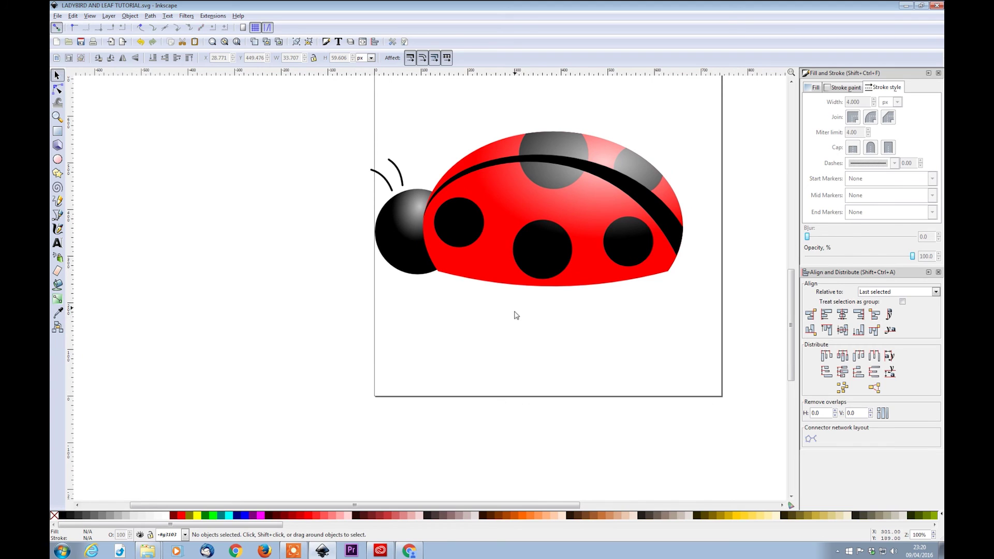
{"action": "left_click", "coordinate": [57, 158]}
{"action": "left_click_drag", "start_coordinate": [533, 288], "coordinate": [541, 336]}
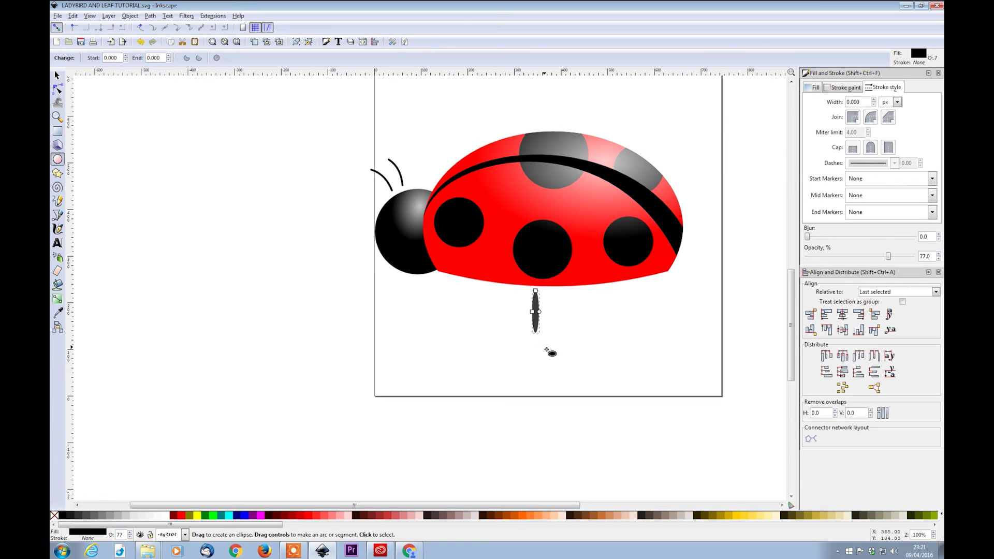
{"action": "left_click", "coordinate": [57, 75]}
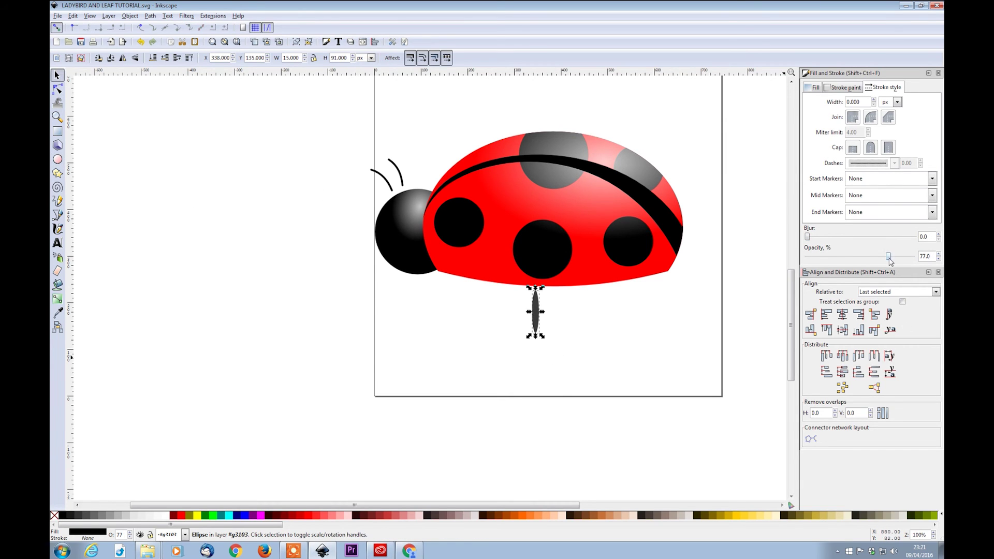
Set the leg ellipse's opacity to 100% and move it up to overlap the body's lower edge beneath the middle spot
{"action": "left_click_drag", "start_coordinate": [888, 258], "coordinate": [915, 258]}
{"action": "scroll", "coordinate": [548, 358], "scroll_direction": "up", "scroll_amount": 2}
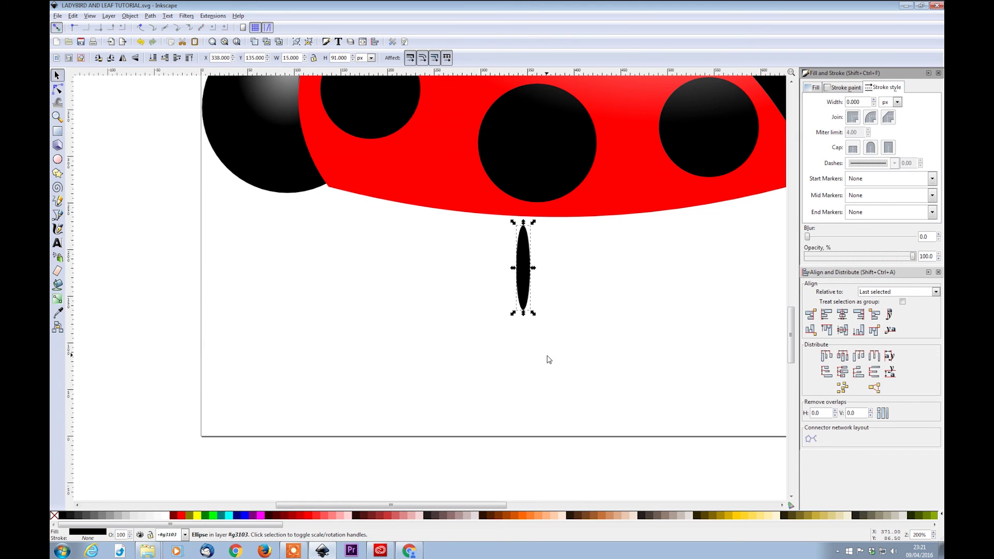
{"action": "left_click_drag", "start_coordinate": [530, 287], "coordinate": [568, 245]}
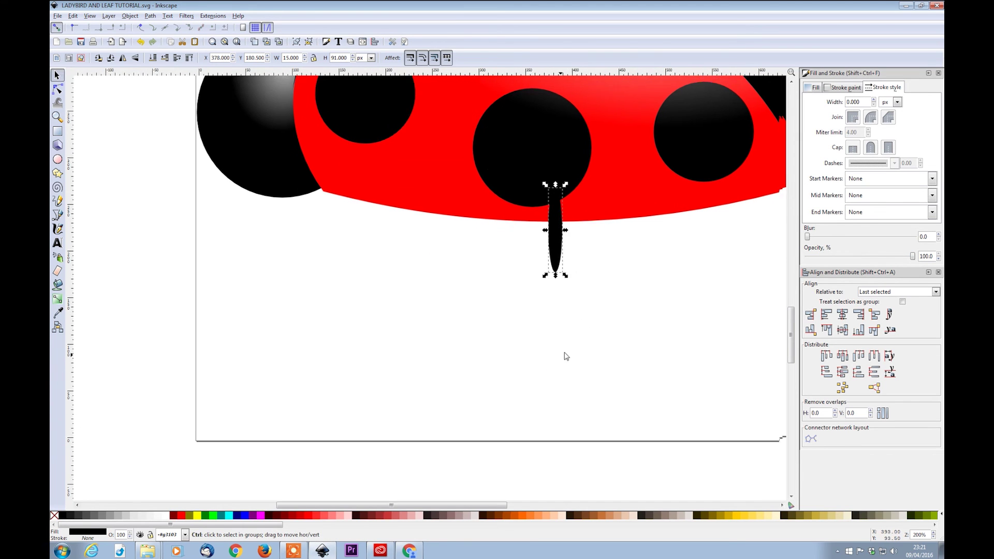
{"action": "scroll", "coordinate": [539, 383], "scroll_direction": "up", "scroll_amount": 3}
{"action": "scroll", "coordinate": [538, 383], "scroll_direction": "right", "scroll_amount": 3}
{"action": "mouse_move", "coordinate": [514, 313]}
{"action": "left_mouse_down"}
{"action": "mouse_move", "coordinate": [499, 310]}
{"action": "mouse_move", "coordinate": [505, 303]}
{"action": "mouse_move", "coordinate": [507, 321]}
{"action": "mouse_move", "coordinate": [502, 296]}
{"action": "mouse_move", "coordinate": [505, 304]}
{"action": "left_mouse_up"}
{"action": "key", "text": "ctrl"}
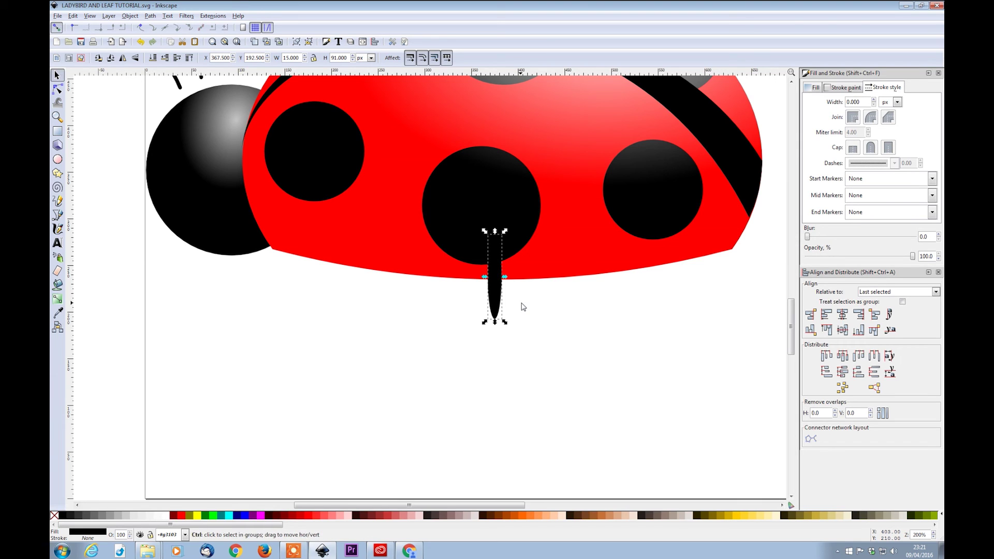
Duplicate the leg twice and place the copies across the body's lower edge beneath the rear and front spots
{"action": "key", "text": "ctrl+d"}
{"action": "left_click_drag", "start_coordinate": [502, 305], "coordinate": [641, 310]}
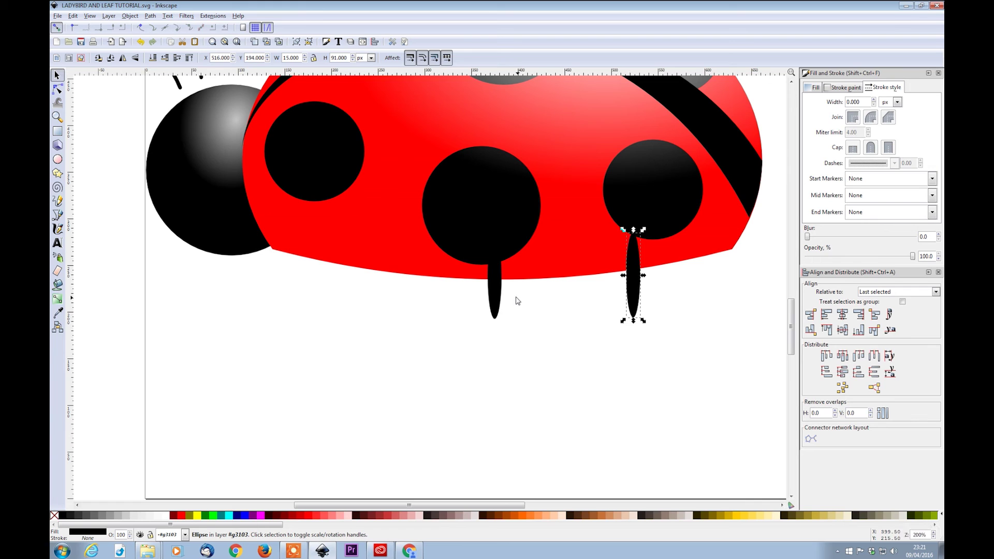
{"action": "left_click", "coordinate": [638, 309]}
{"action": "key", "text": "ctrl+d"}
{"action": "left_click_drag", "start_coordinate": [639, 309], "coordinate": [327, 288]}
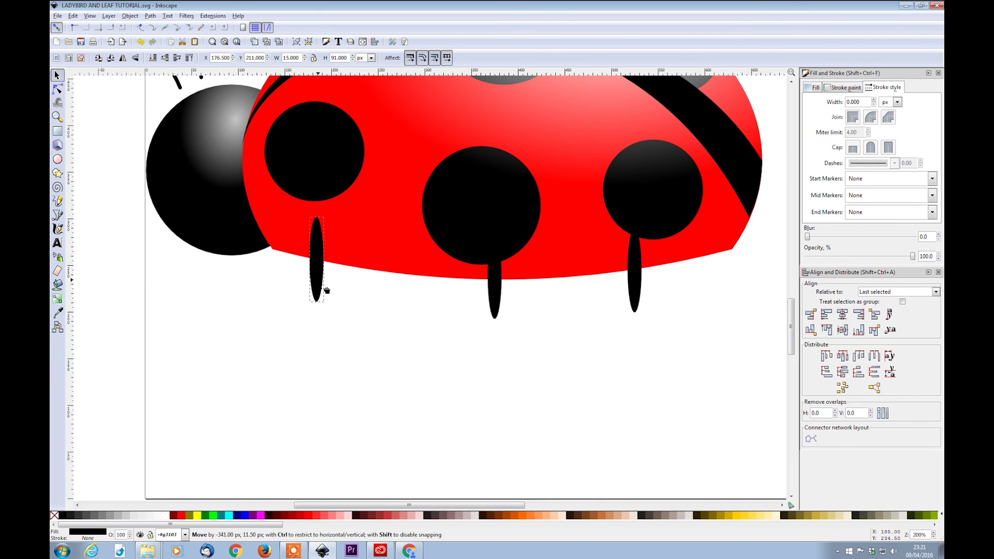
{"action": "left_click", "coordinate": [496, 309]}
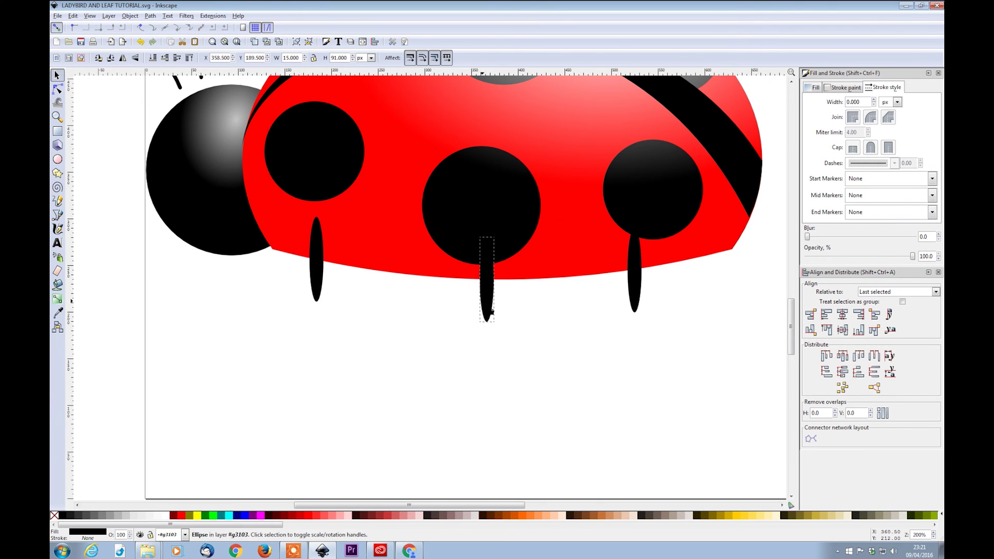
{"action": "left_click_drag", "start_coordinate": [321, 283], "coordinate": [332, 289]}
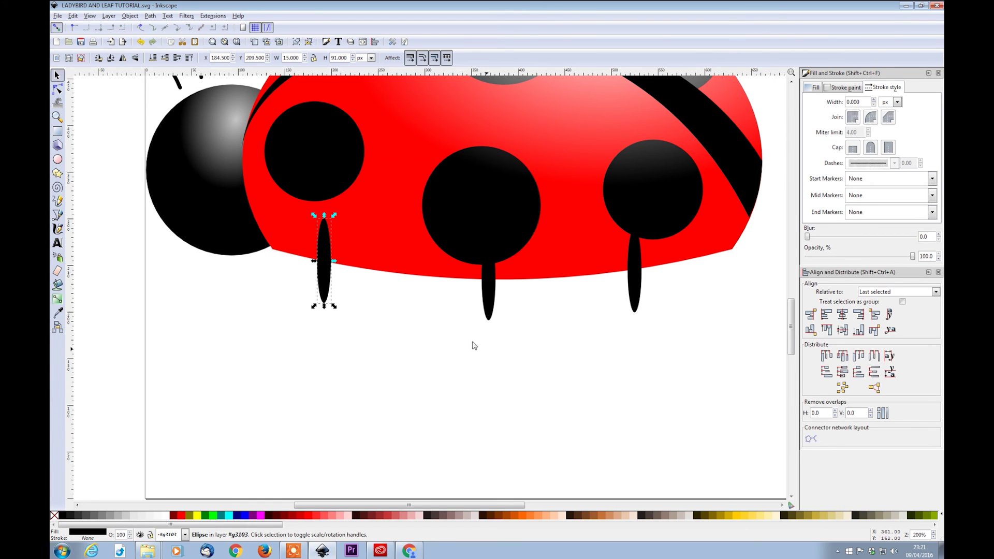
Select all three legs and distribute them with equal horizontal gaps
{"action": "left_click", "coordinate": [498, 303], "text": "shift"}
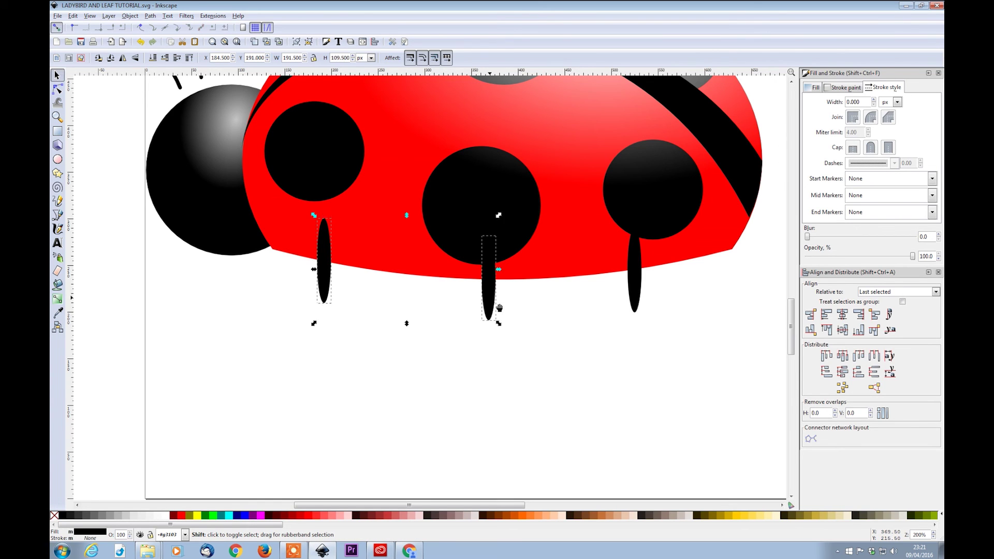
{"action": "left_click", "coordinate": [645, 288], "text": "shift"}
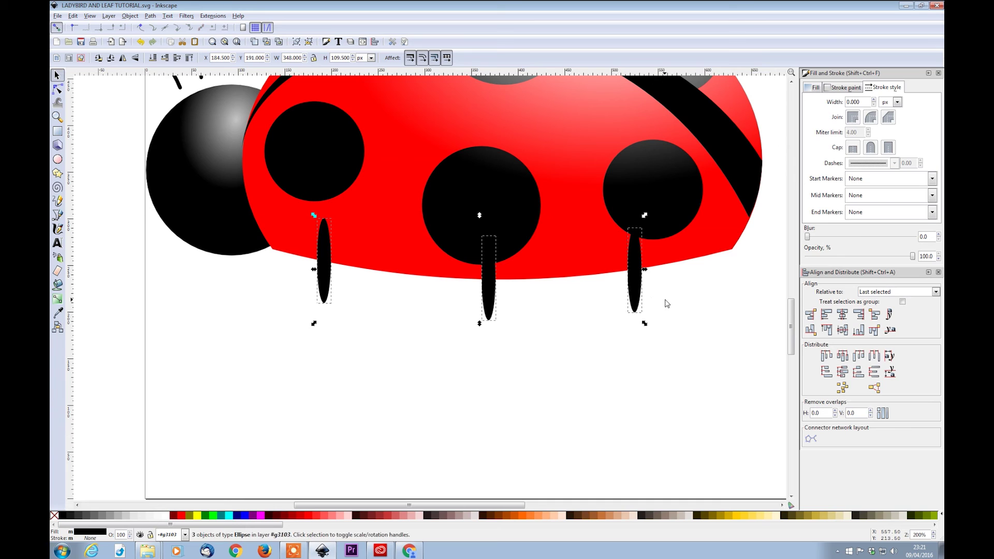
{"action": "left_click", "coordinate": [875, 356]}
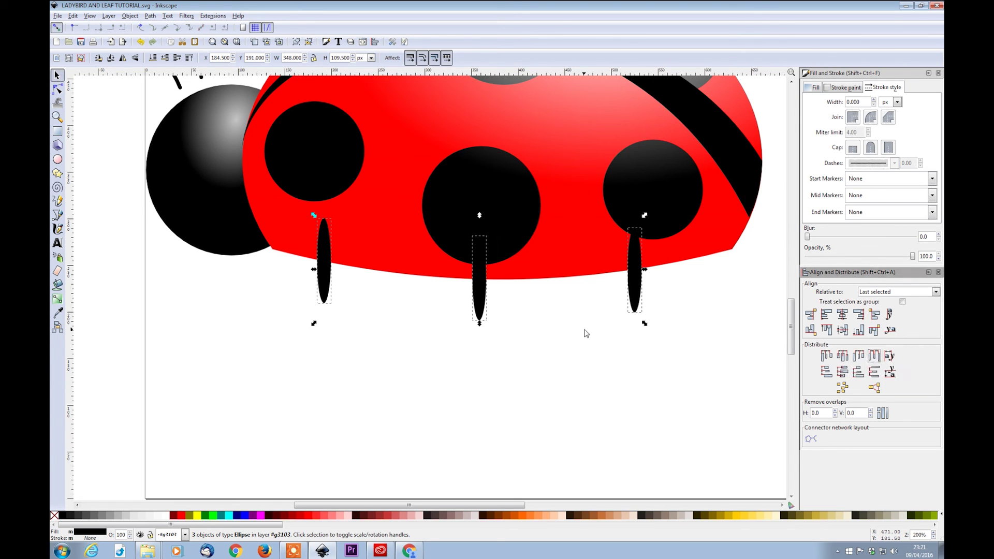
{"action": "left_click", "coordinate": [552, 363]}
Rotate the rear leg slightly so its foot points backward, away from the head
{"action": "double_click", "coordinate": [641, 284]}
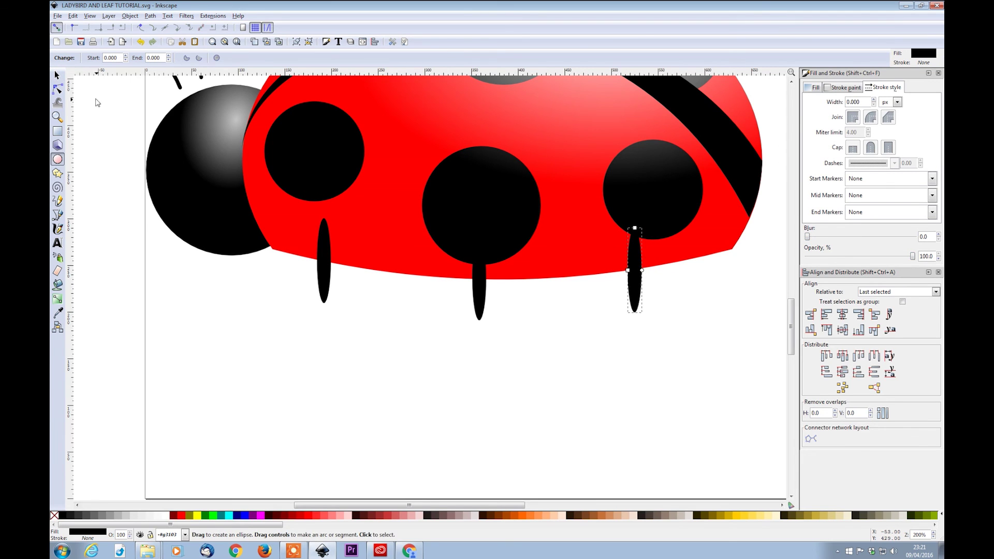
{"action": "left_click", "coordinate": [57, 75]}
{"action": "left_click", "coordinate": [635, 273]}
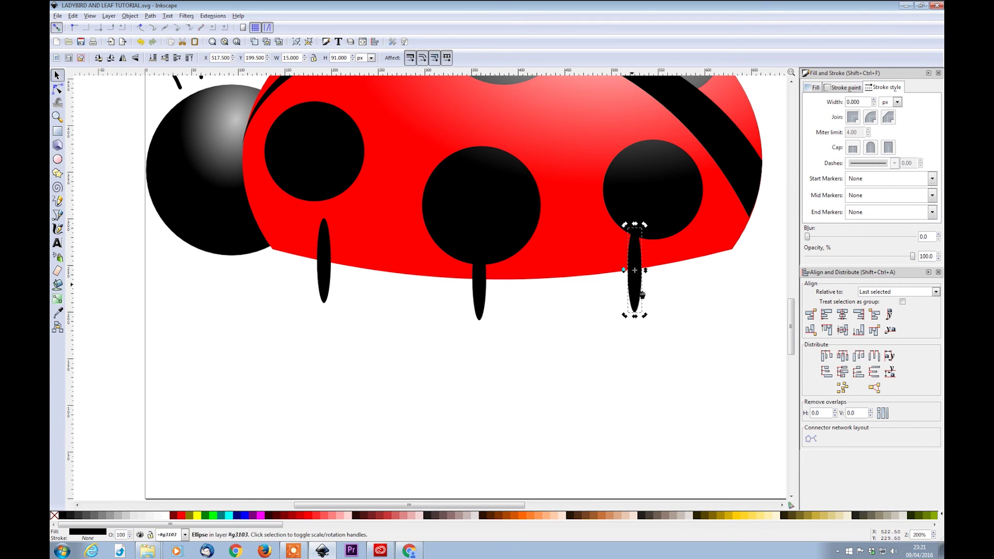
{"action": "scroll", "coordinate": [625, 225], "scroll_direction": "up", "scroll_amount": 1}
{"action": "double_click", "coordinate": [637, 272]}
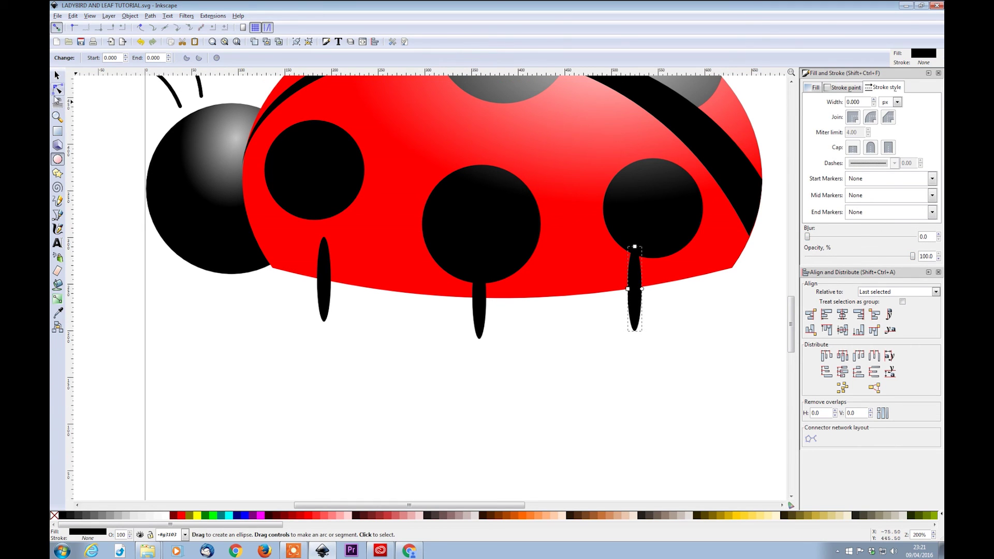
{"action": "key", "text": "s"}
{"action": "left_click", "coordinate": [634, 254]}
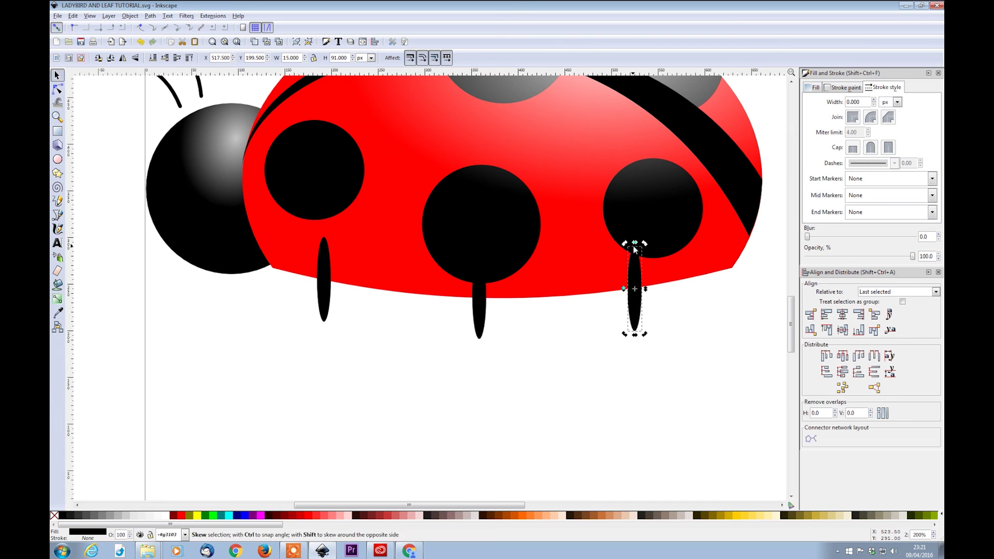
{"action": "left_click_drag", "start_coordinate": [625, 243], "coordinate": [619, 247]}
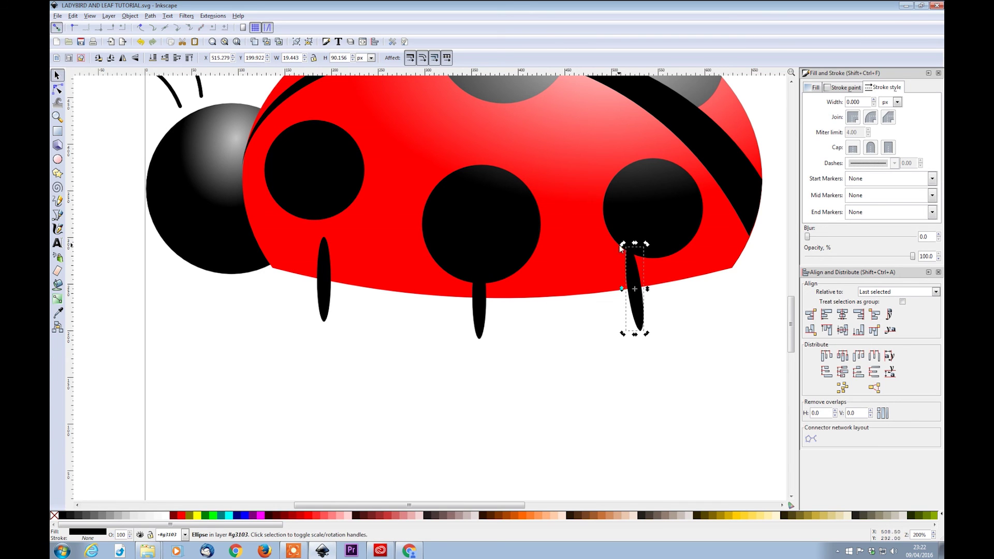
Rotate the front leg slightly so its foot points forward, towards the head
{"action": "left_click", "coordinate": [327, 301]}
{"action": "left_click", "coordinate": [328, 301]}
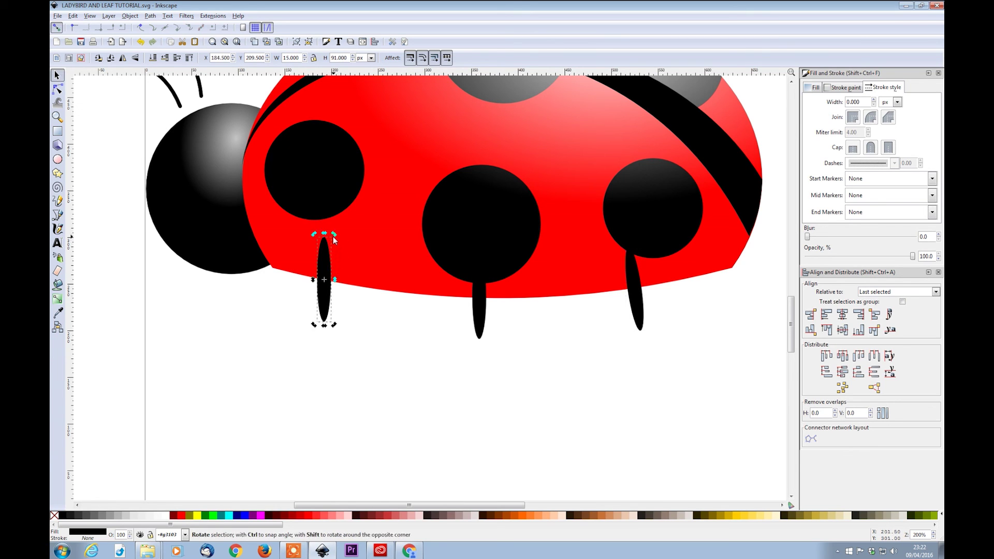
{"action": "left_click_drag", "start_coordinate": [333, 234], "coordinate": [339, 237]}
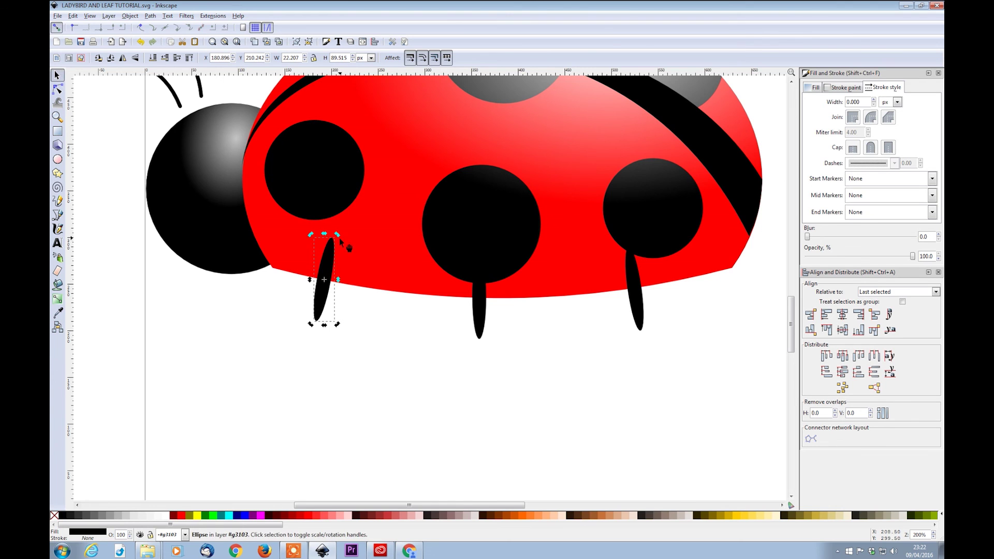
{"action": "left_click", "coordinate": [368, 343]}
Group the three legs and send the group behind the ladybird's body
{"action": "scroll", "coordinate": [368, 344], "scroll_direction": "down", "scroll_amount": 3}
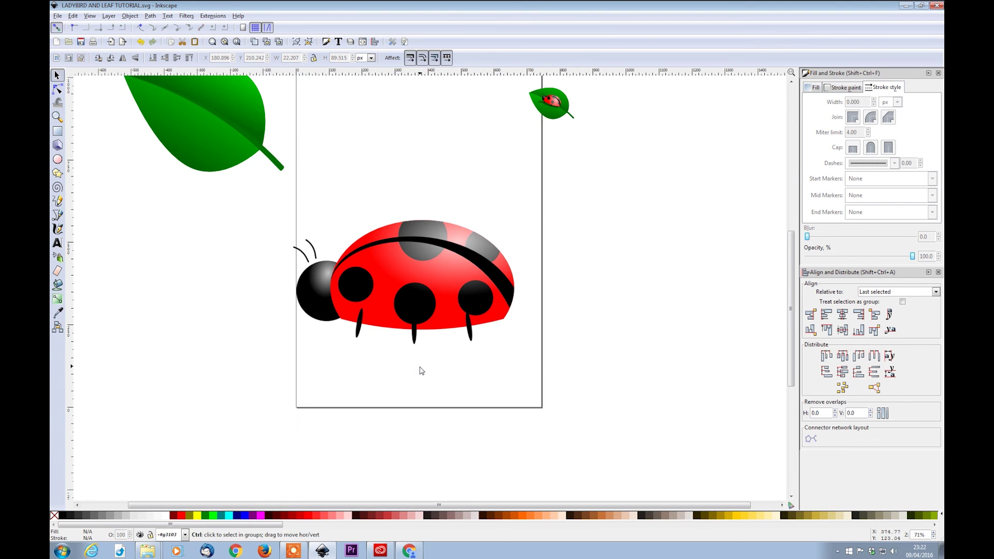
{"action": "left_click", "coordinate": [360, 330]}
{"action": "left_click", "coordinate": [416, 337], "text": "shift"}
{"action": "left_click", "coordinate": [478, 341], "text": "shift"}
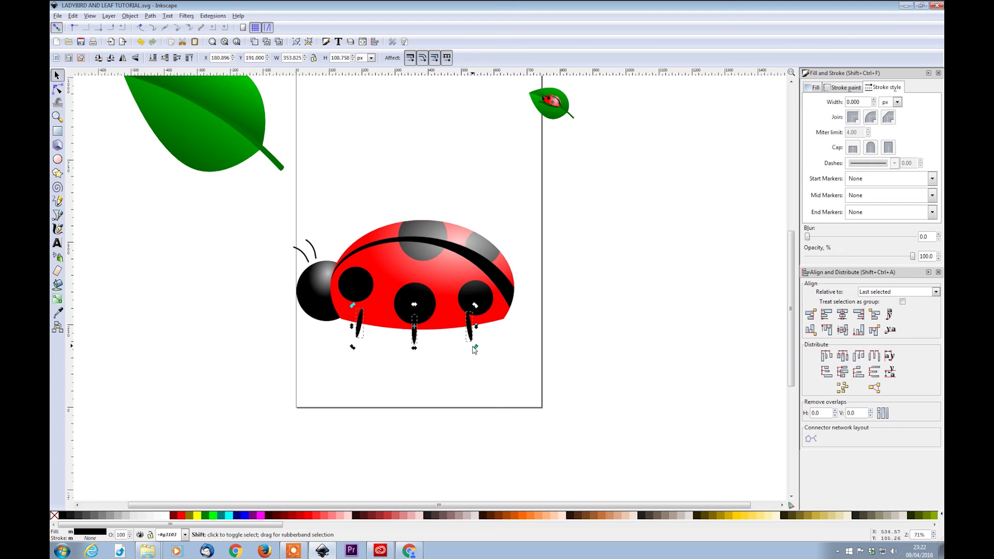
{"action": "left_click", "coordinate": [297, 42]}
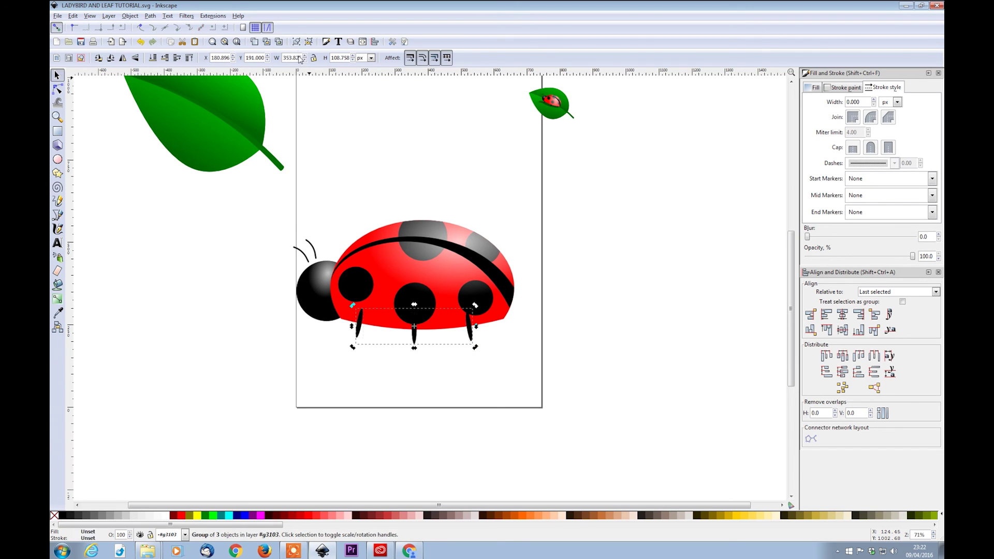
{"action": "left_click", "coordinate": [153, 58]}
{"action": "left_click", "coordinate": [440, 375]}
Move the leg group slightly up and towards the rear so only short leg tips protrude below the body
{"action": "scroll", "coordinate": [440, 374], "scroll_direction": "up", "scroll_amount": 1}
{"action": "left_click_drag", "start_coordinate": [437, 373], "coordinate": [534, 371]}
{"action": "left_click", "coordinate": [506, 328]}
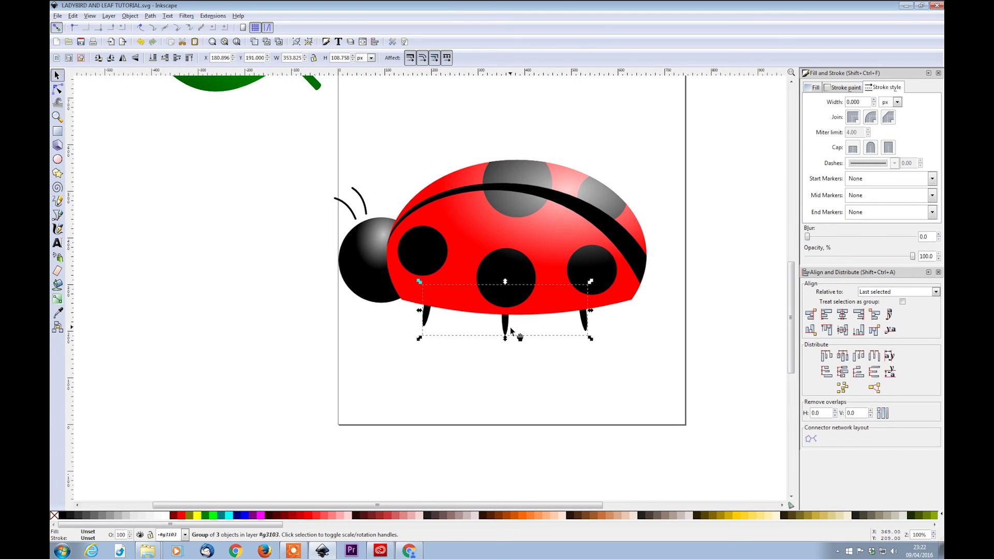
{"action": "mouse_move", "coordinate": [506, 328]}
{"action": "left_mouse_down"}
{"action": "mouse_move", "coordinate": [516, 329]}
{"action": "mouse_move", "coordinate": [508, 331]}
{"action": "left_mouse_up"}
{"action": "left_click", "coordinate": [512, 377]}
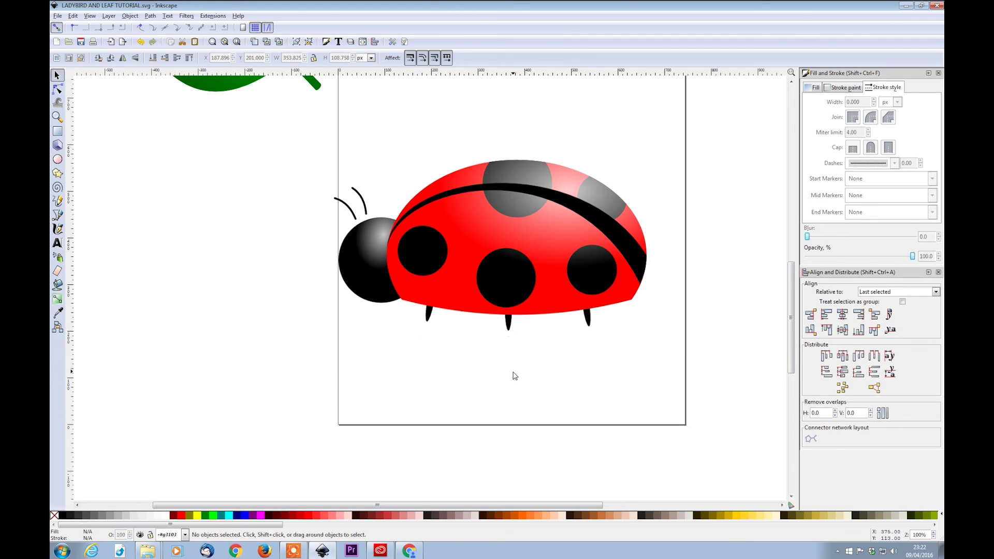
Select every part of the ladybird and group them into one object
{"action": "scroll", "coordinate": [514, 384], "scroll_direction": "down", "scroll_amount": 2, "text": "ctrl"}
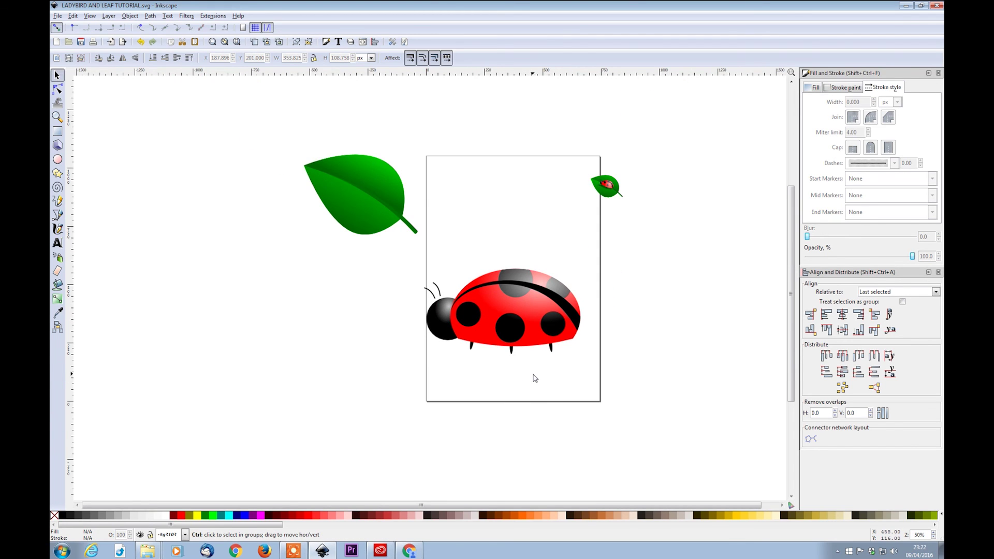
{"action": "left_click_drag", "start_coordinate": [374, 253], "coordinate": [640, 394]}
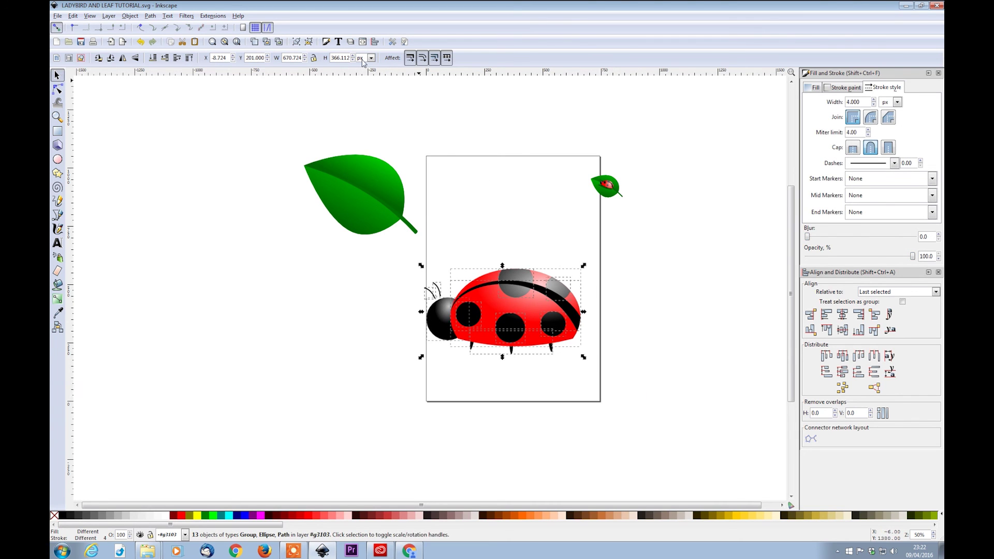
{"action": "key", "text": "ctrl+g"}
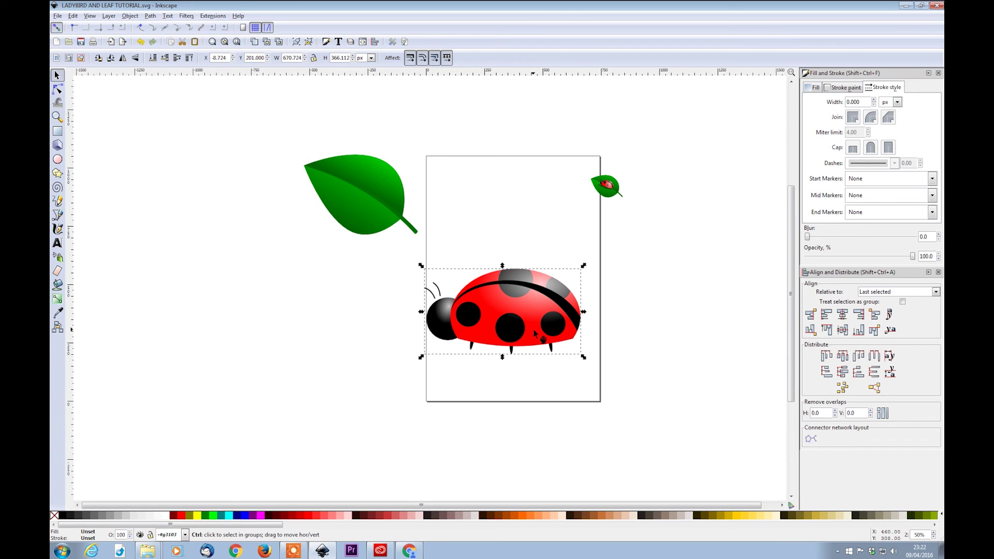
Duplicate the ladybird group, fill the copy with black and flip it vertically
{"action": "key", "text": "ctrl+d"}
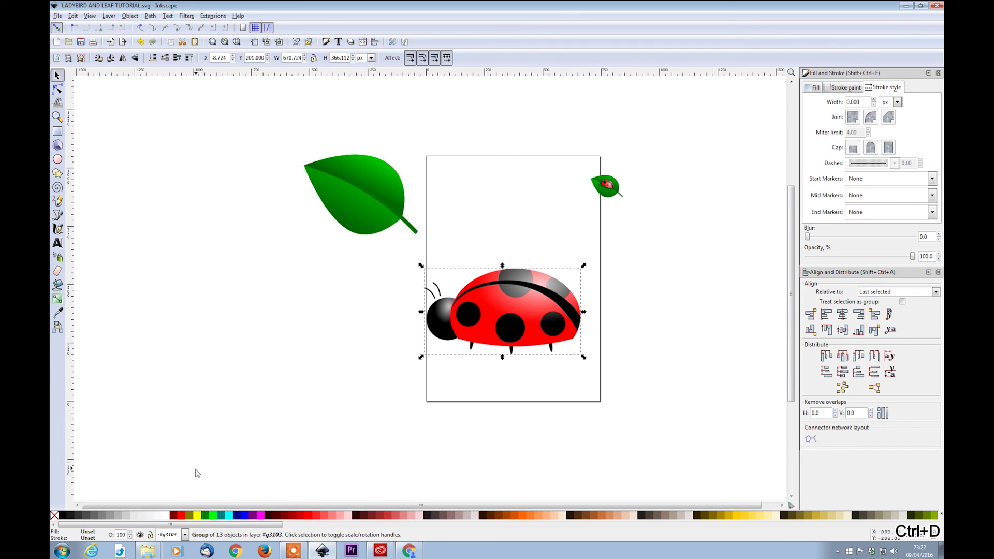
{"action": "left_click", "coordinate": [62, 515]}
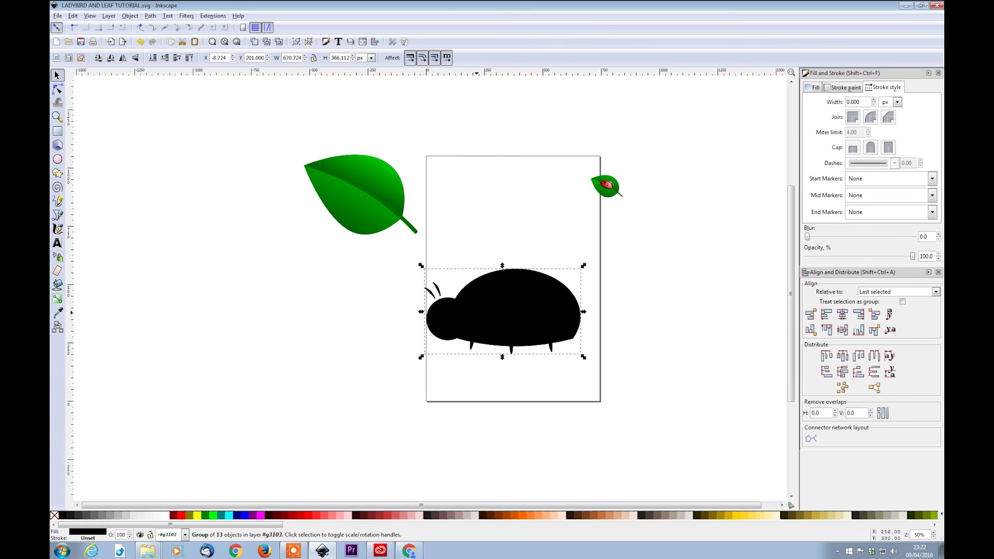
{"action": "left_click", "coordinate": [136, 58]}
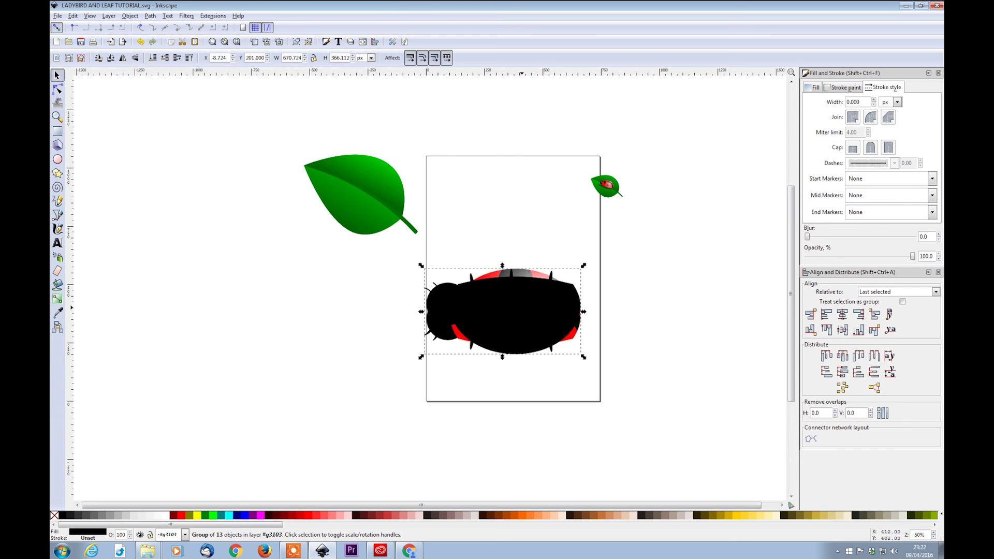
Squash the black silhouette to about 166 px high and skew it into a slanted shadow beneath the ladybird, extending past the head
{"action": "left_click_drag", "start_coordinate": [521, 314], "coordinate": [521, 360]}
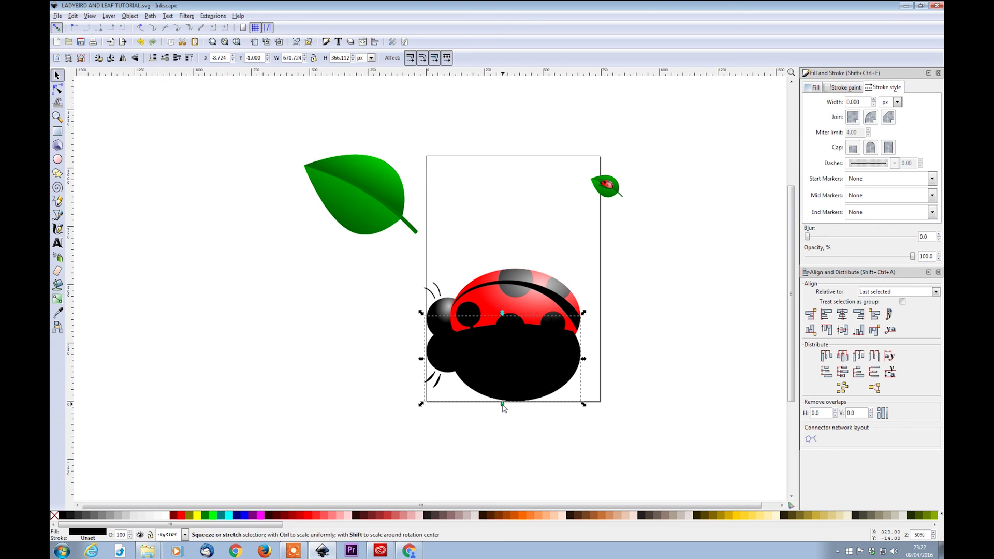
{"action": "left_click_drag", "start_coordinate": [502, 404], "coordinate": [505, 362]}
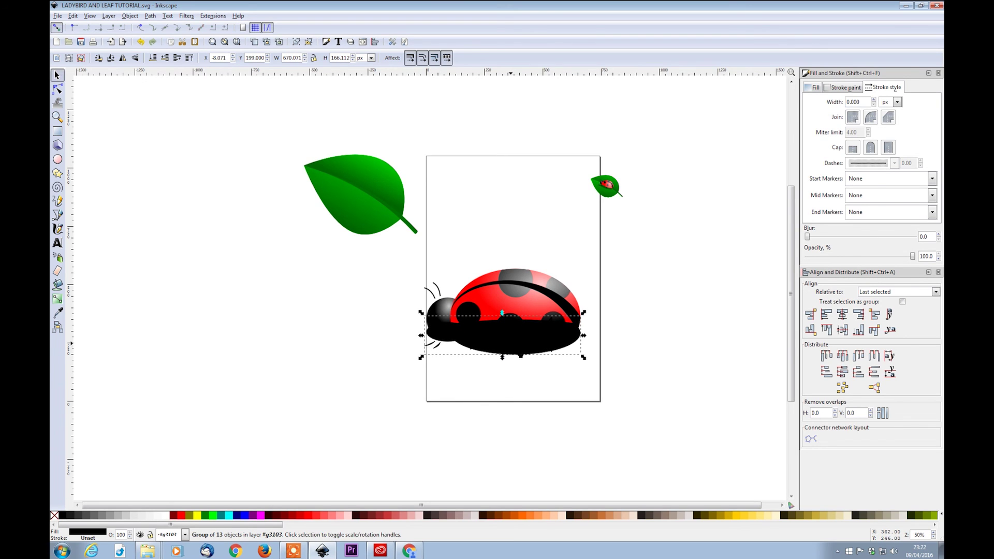
{"action": "left_click", "coordinate": [502, 358]}
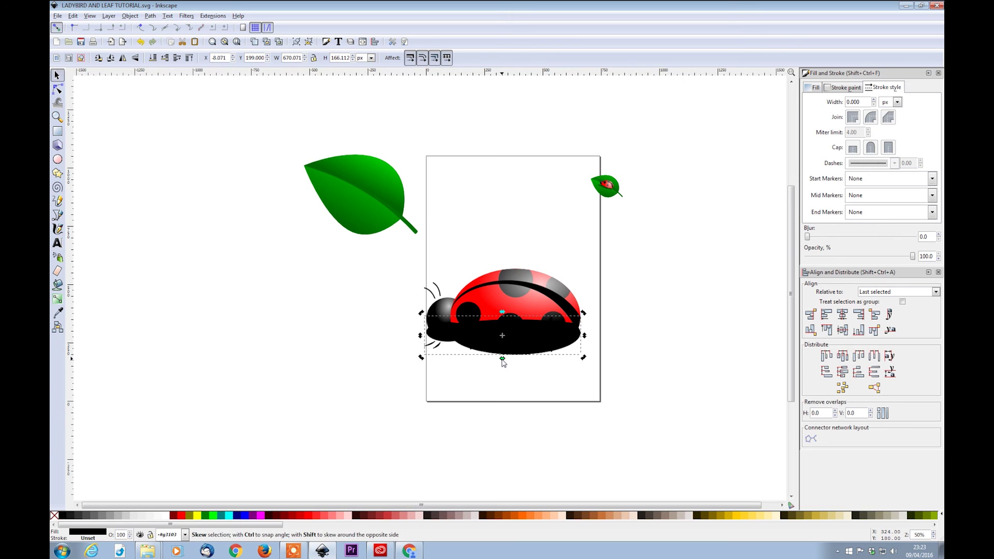
{"action": "mouse_move", "coordinate": [502, 359]}
{"action": "left_mouse_down"}
{"action": "mouse_move", "coordinate": [477, 358]}
{"action": "mouse_move", "coordinate": [520, 361]}
{"action": "mouse_move", "coordinate": [514, 369]}
{"action": "left_mouse_up"}
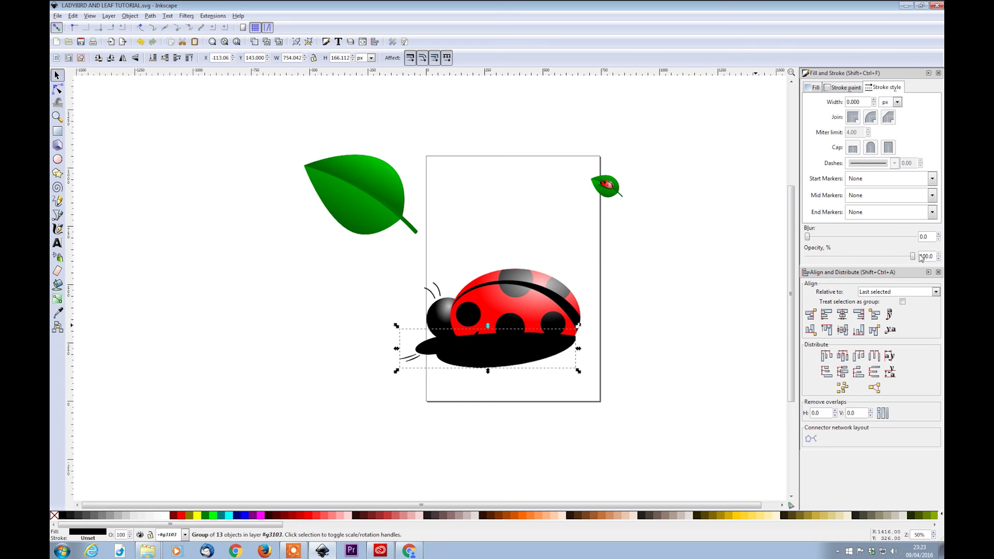
Lower the shadow's opacity to about 56% and send it behind the ladybird
{"action": "left_click_drag", "start_coordinate": [914, 261], "coordinate": [867, 257]}
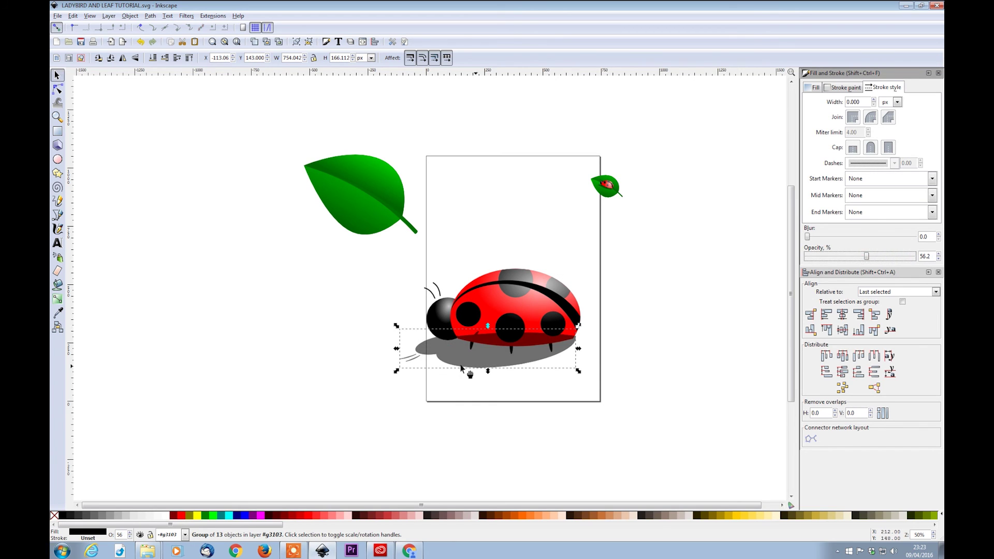
{"action": "left_click", "coordinate": [153, 59]}
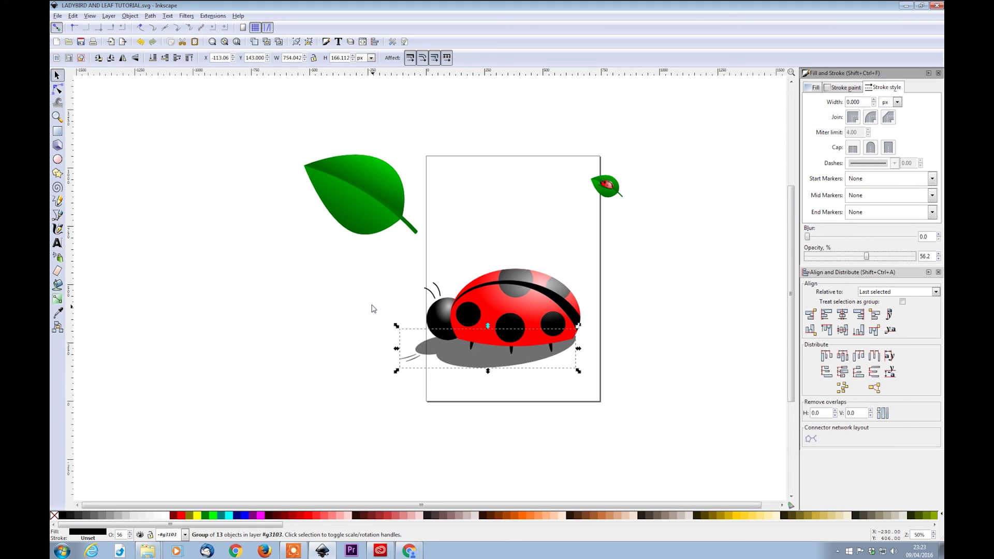
Group the ladybird with its shadow, and enlarge the leaf to about 850 px wide, placed behind the ladybird
{"action": "left_click_drag", "start_coordinate": [345, 259], "coordinate": [699, 449]}
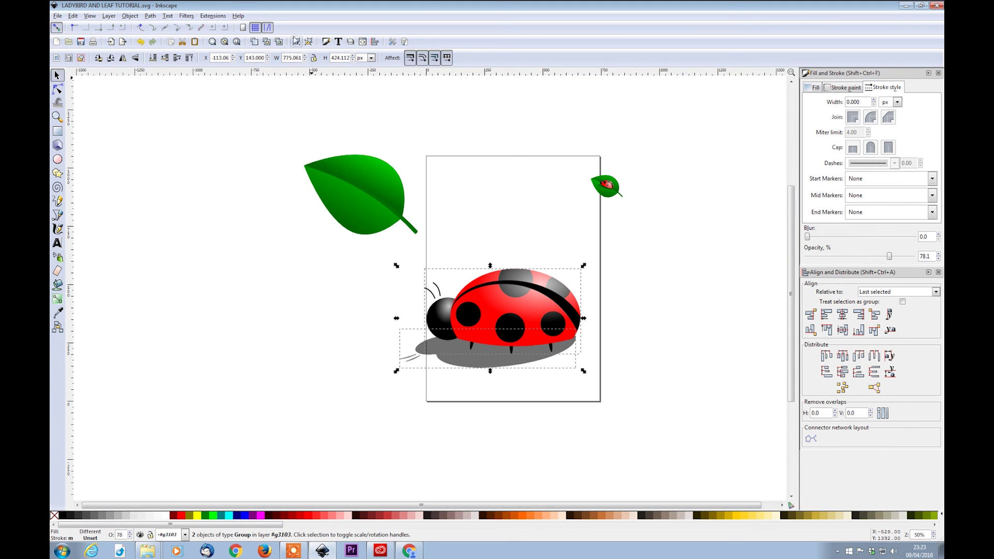
{"action": "left_click", "coordinate": [399, 222]}
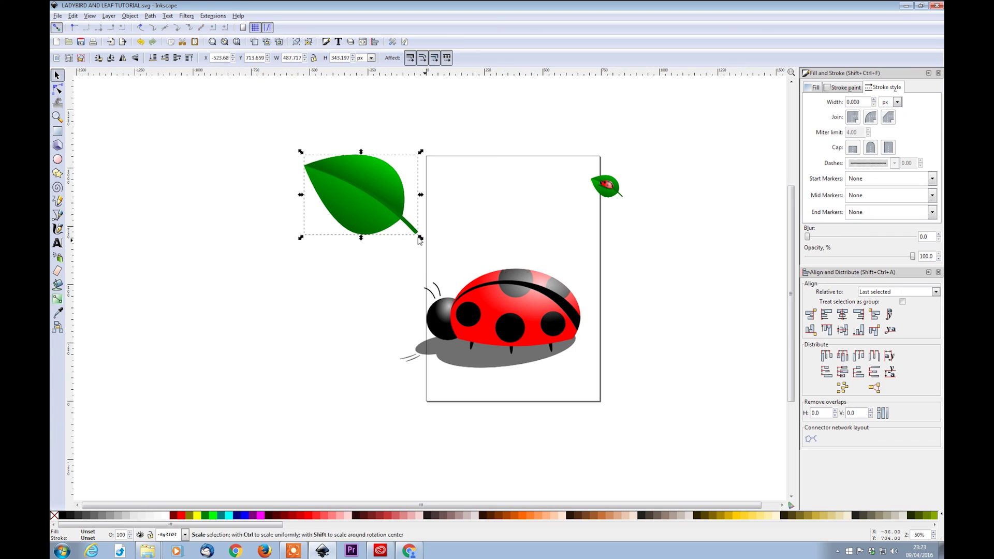
{"action": "left_click_drag", "start_coordinate": [420, 239], "coordinate": [492, 323]}
{"action": "left_click_drag", "start_coordinate": [404, 234], "coordinate": [499, 314]}
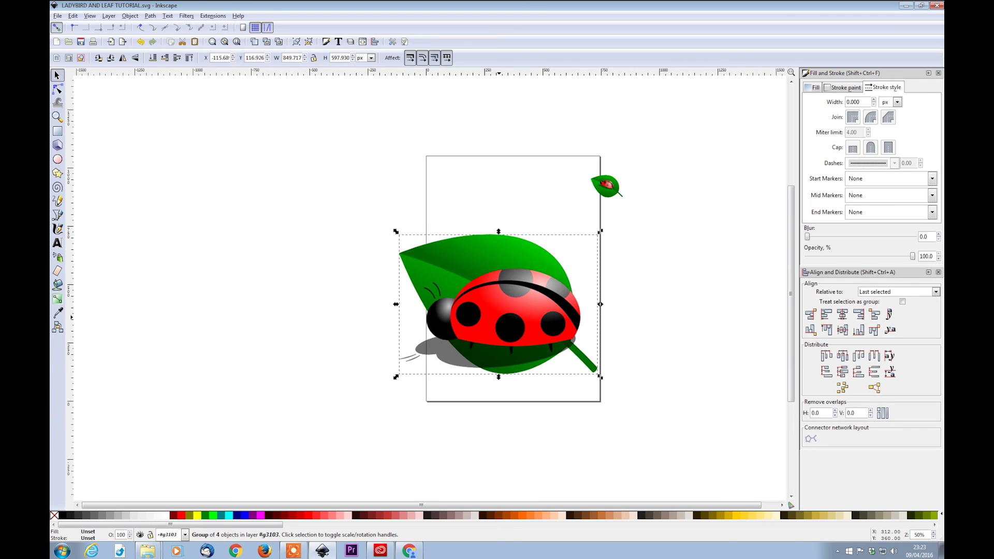
Shrink the ladybird group, tilt it clockwise to about 445 px wide overall, and place it over the middle of the leaf
{"action": "left_click", "coordinate": [529, 311]}
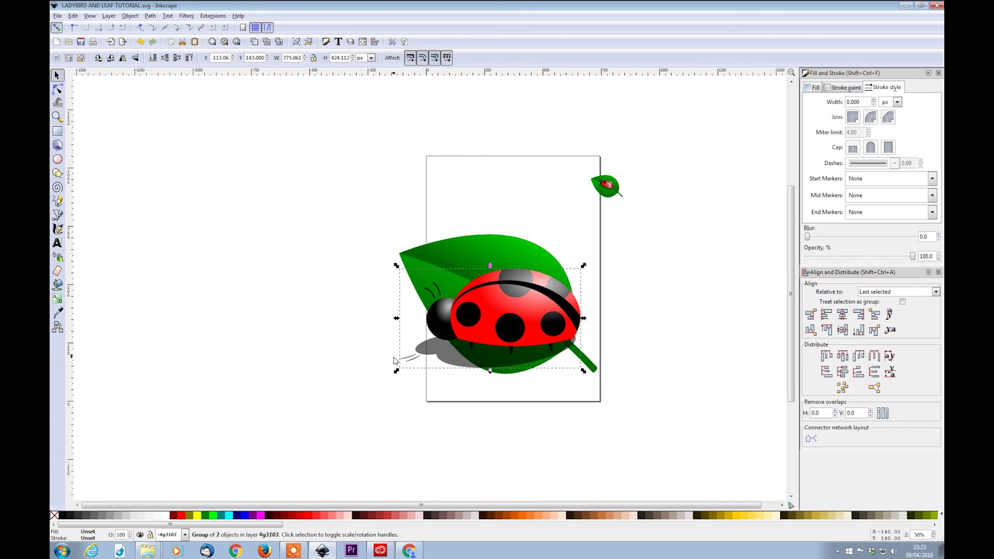
{"action": "left_click_drag", "start_coordinate": [396, 373], "coordinate": [436, 348]}
{"action": "left_click", "coordinate": [436, 348]}
{"action": "left_click_drag", "start_coordinate": [439, 288], "coordinate": [455, 278]}
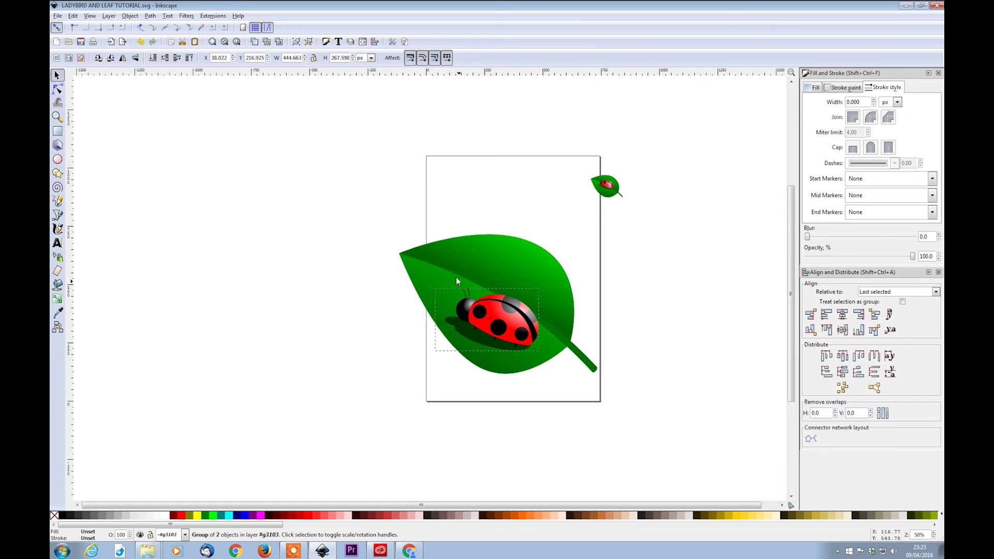
{"action": "left_click_drag", "start_coordinate": [521, 323], "coordinate": [521, 306]}
{"action": "scroll", "coordinate": [519, 350], "scroll_direction": "up", "scroll_amount": 2}
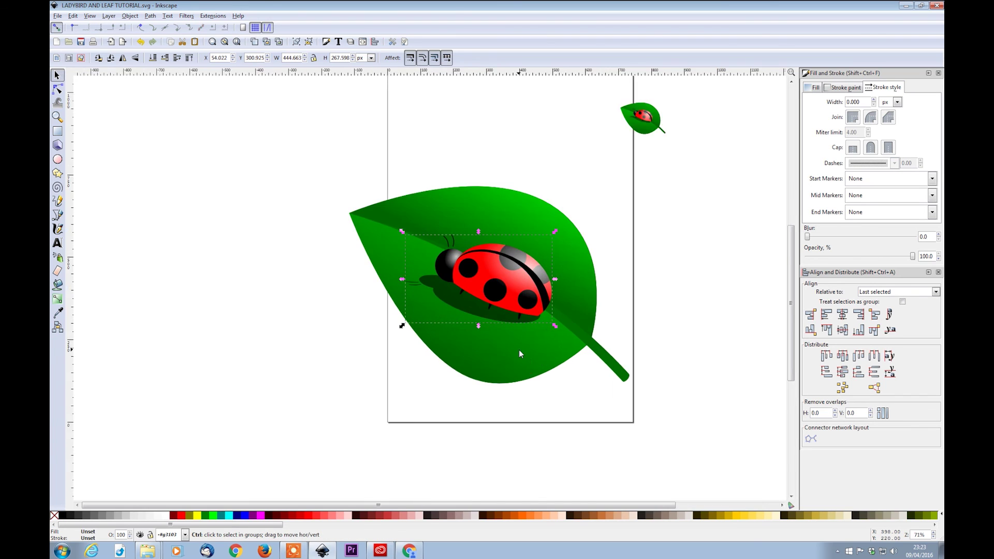
Scale the leaf down to about 773 px wide around the ladybird
{"action": "scroll", "coordinate": [519, 349], "scroll_direction": "down", "scroll_amount": 1}
{"action": "left_click", "coordinate": [564, 341]}
{"action": "left_click_drag", "start_coordinate": [632, 387], "coordinate": [621, 379]}
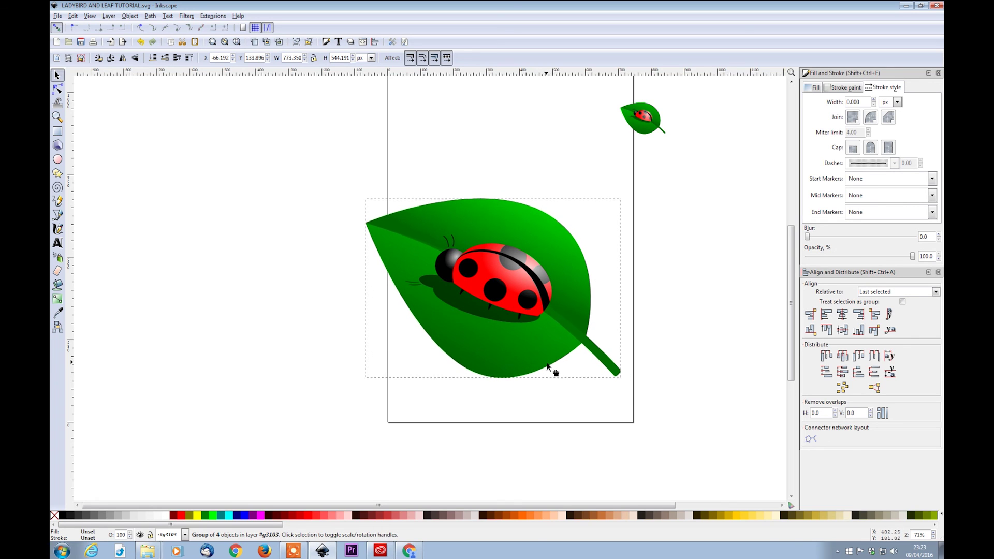
Group the leaf and ladybird, scale them down to about 629 px wide and position the artwork within the page
{"action": "left_click_drag", "start_coordinate": [287, 163], "coordinate": [682, 478]}
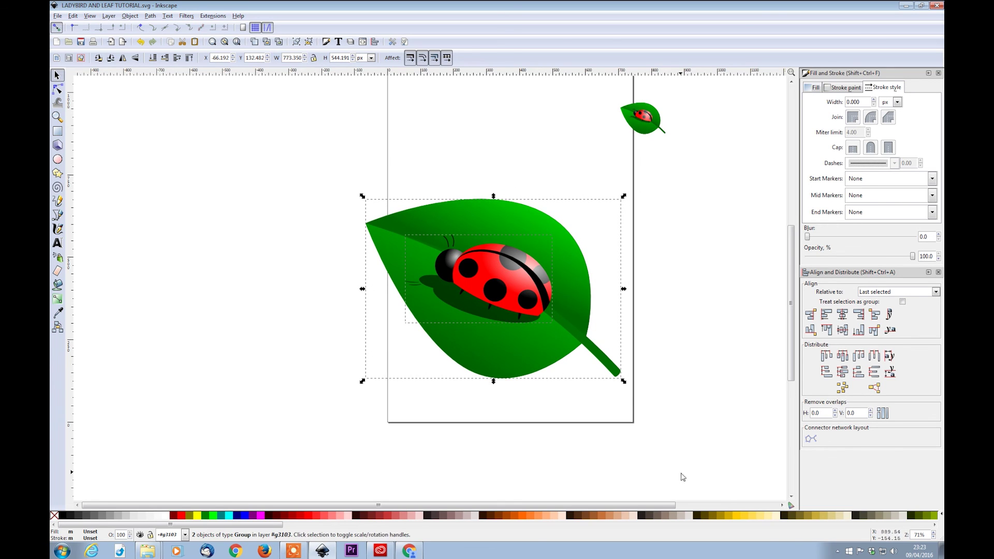
{"action": "left_click_drag", "start_coordinate": [363, 196], "coordinate": [391, 216]}
{"action": "left_click_drag", "start_coordinate": [503, 332], "coordinate": [527, 268]}
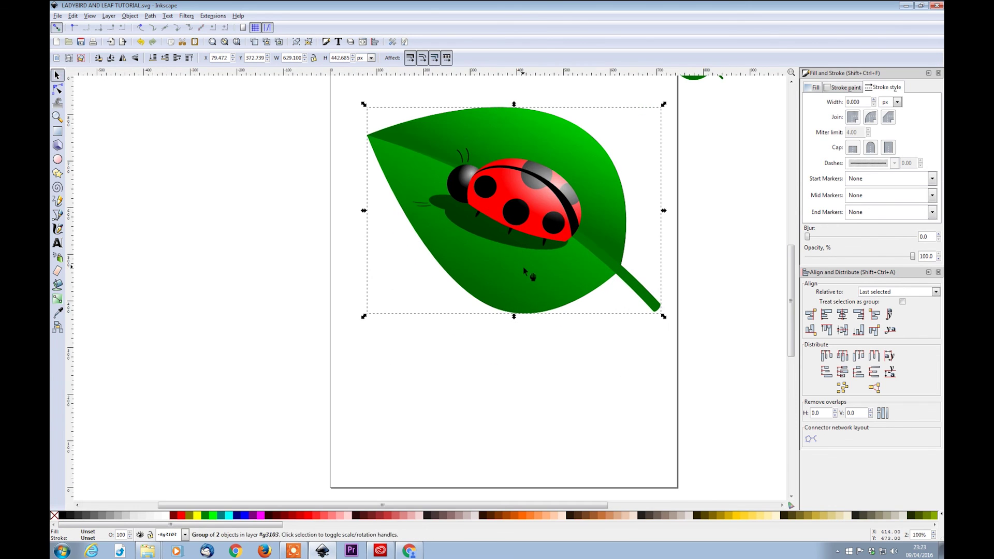
{"action": "key", "text": "1"}
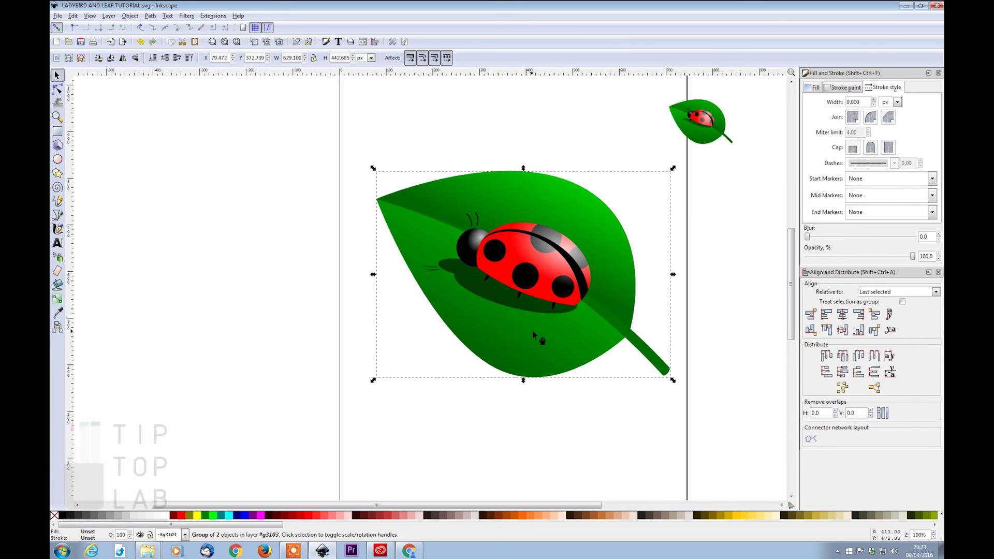